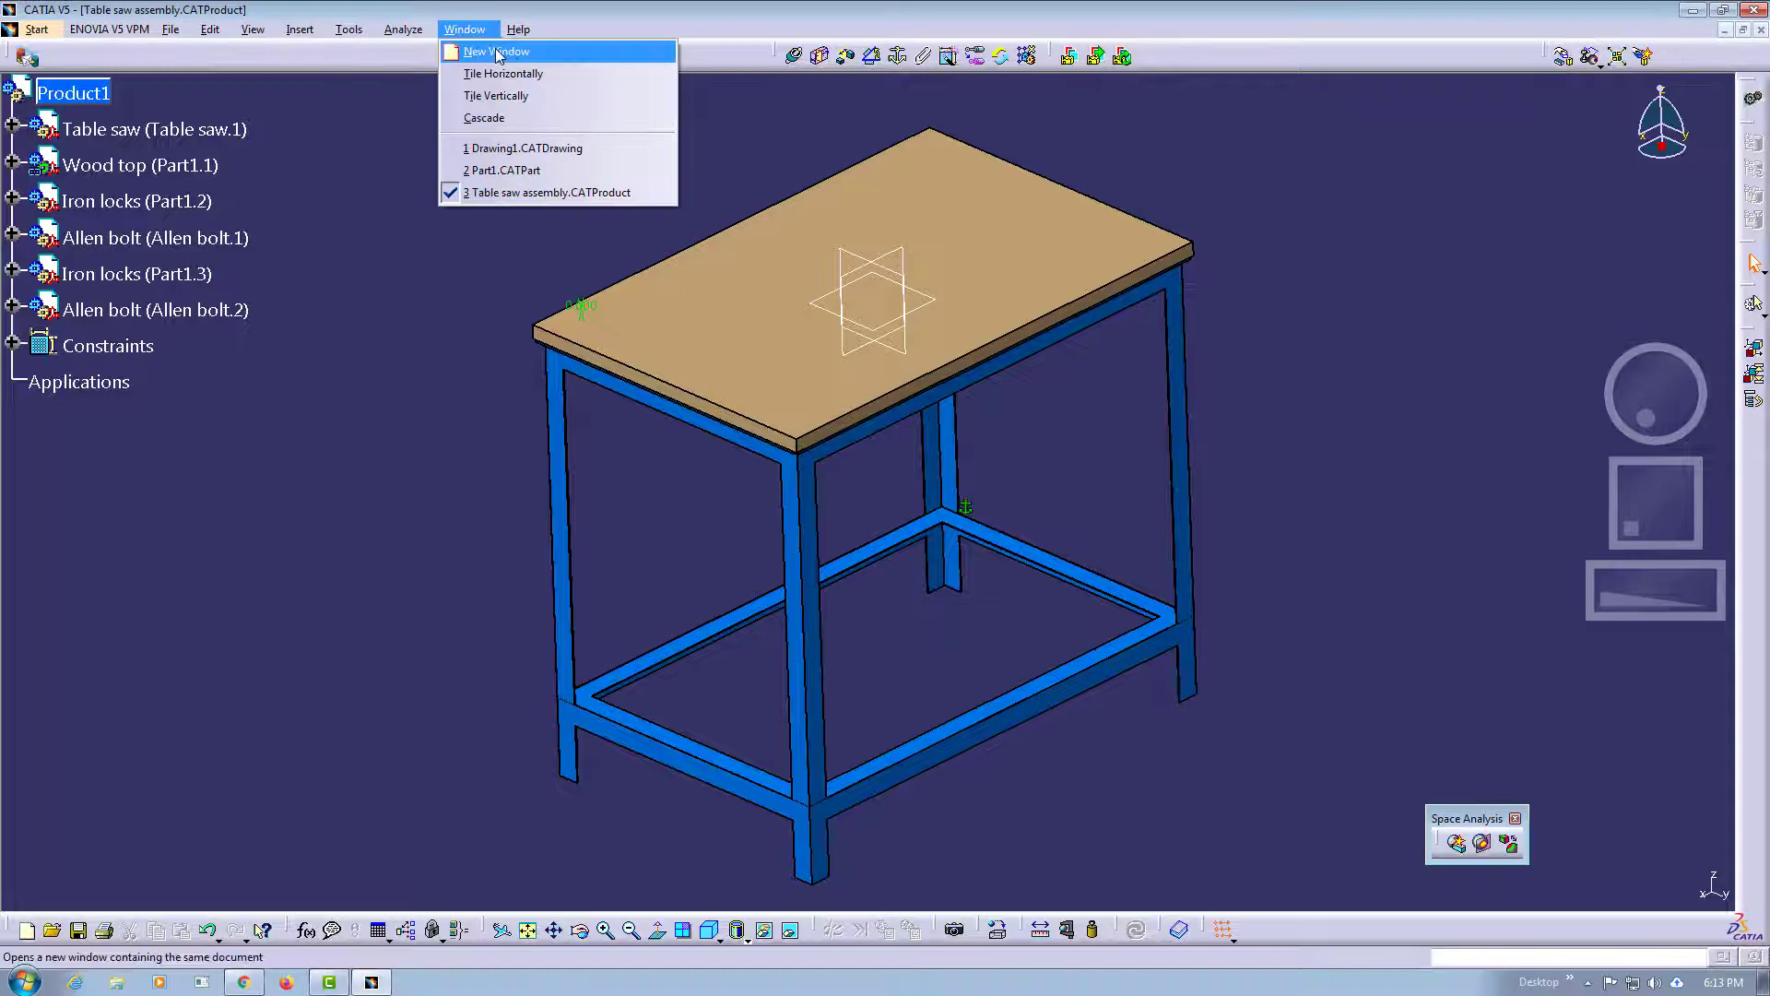
- Tile the open assembly, drawing and part windows vertically and activate the Drawing1.CATDrawing window
left_click(523, 91)
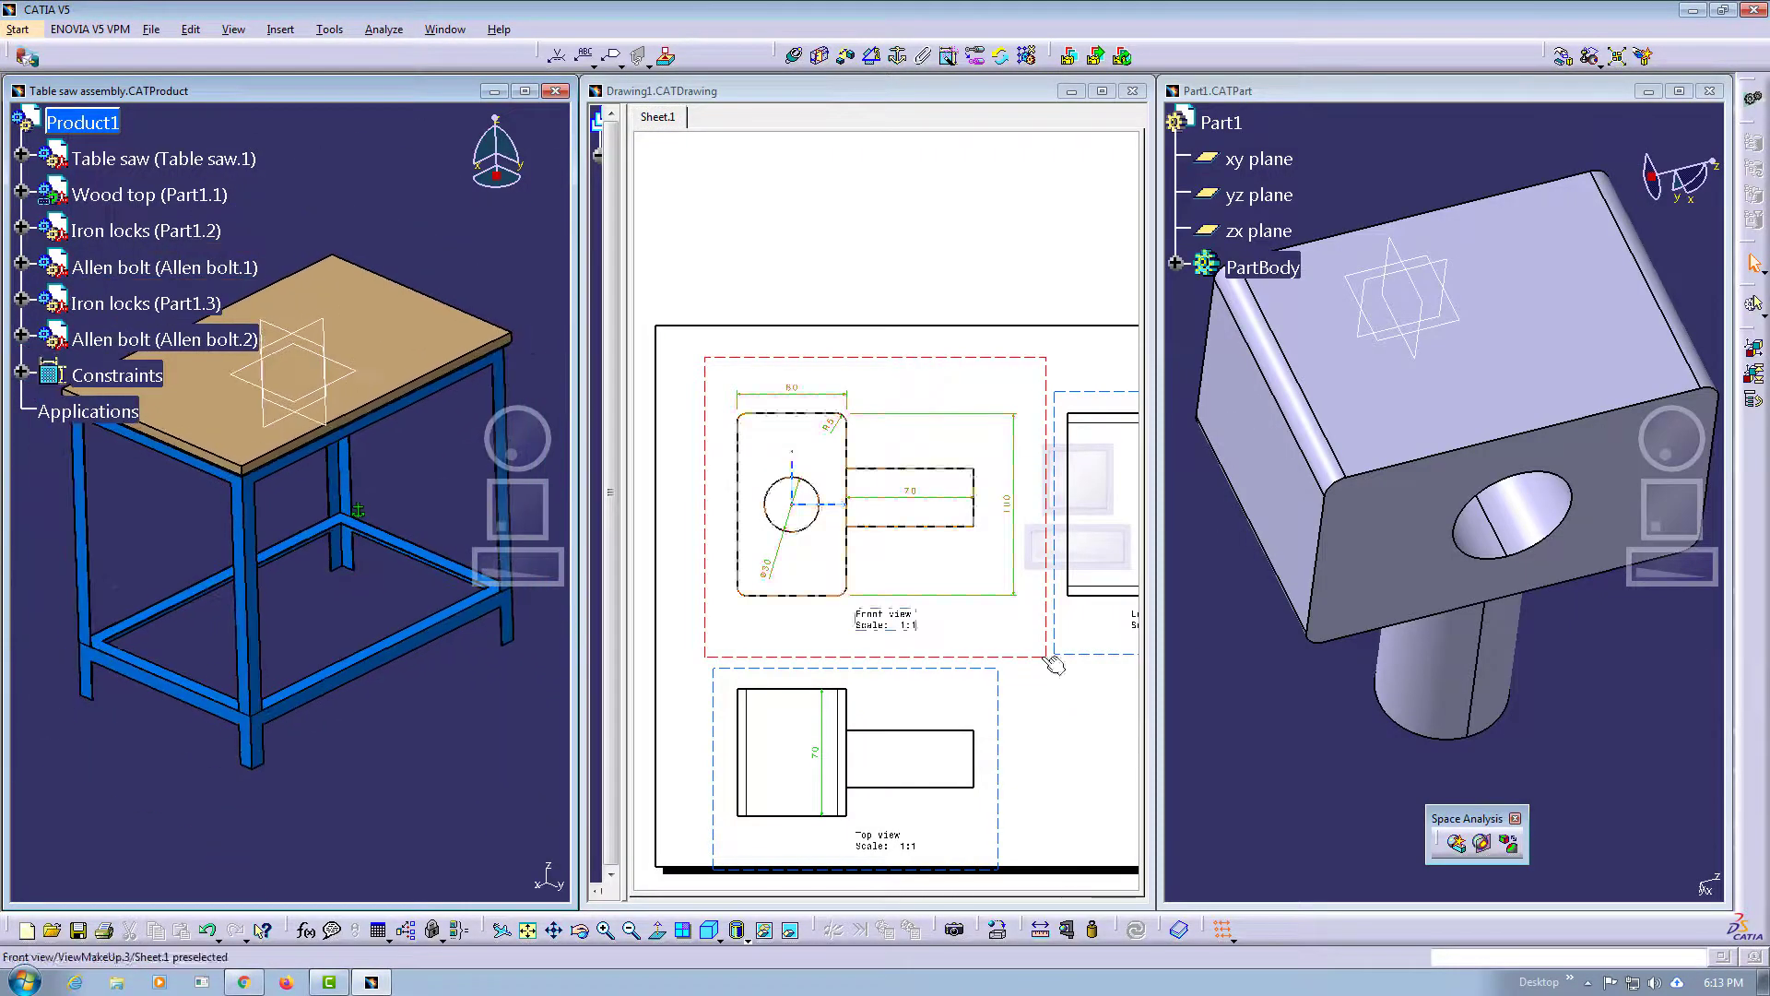
left_click(1077, 508)
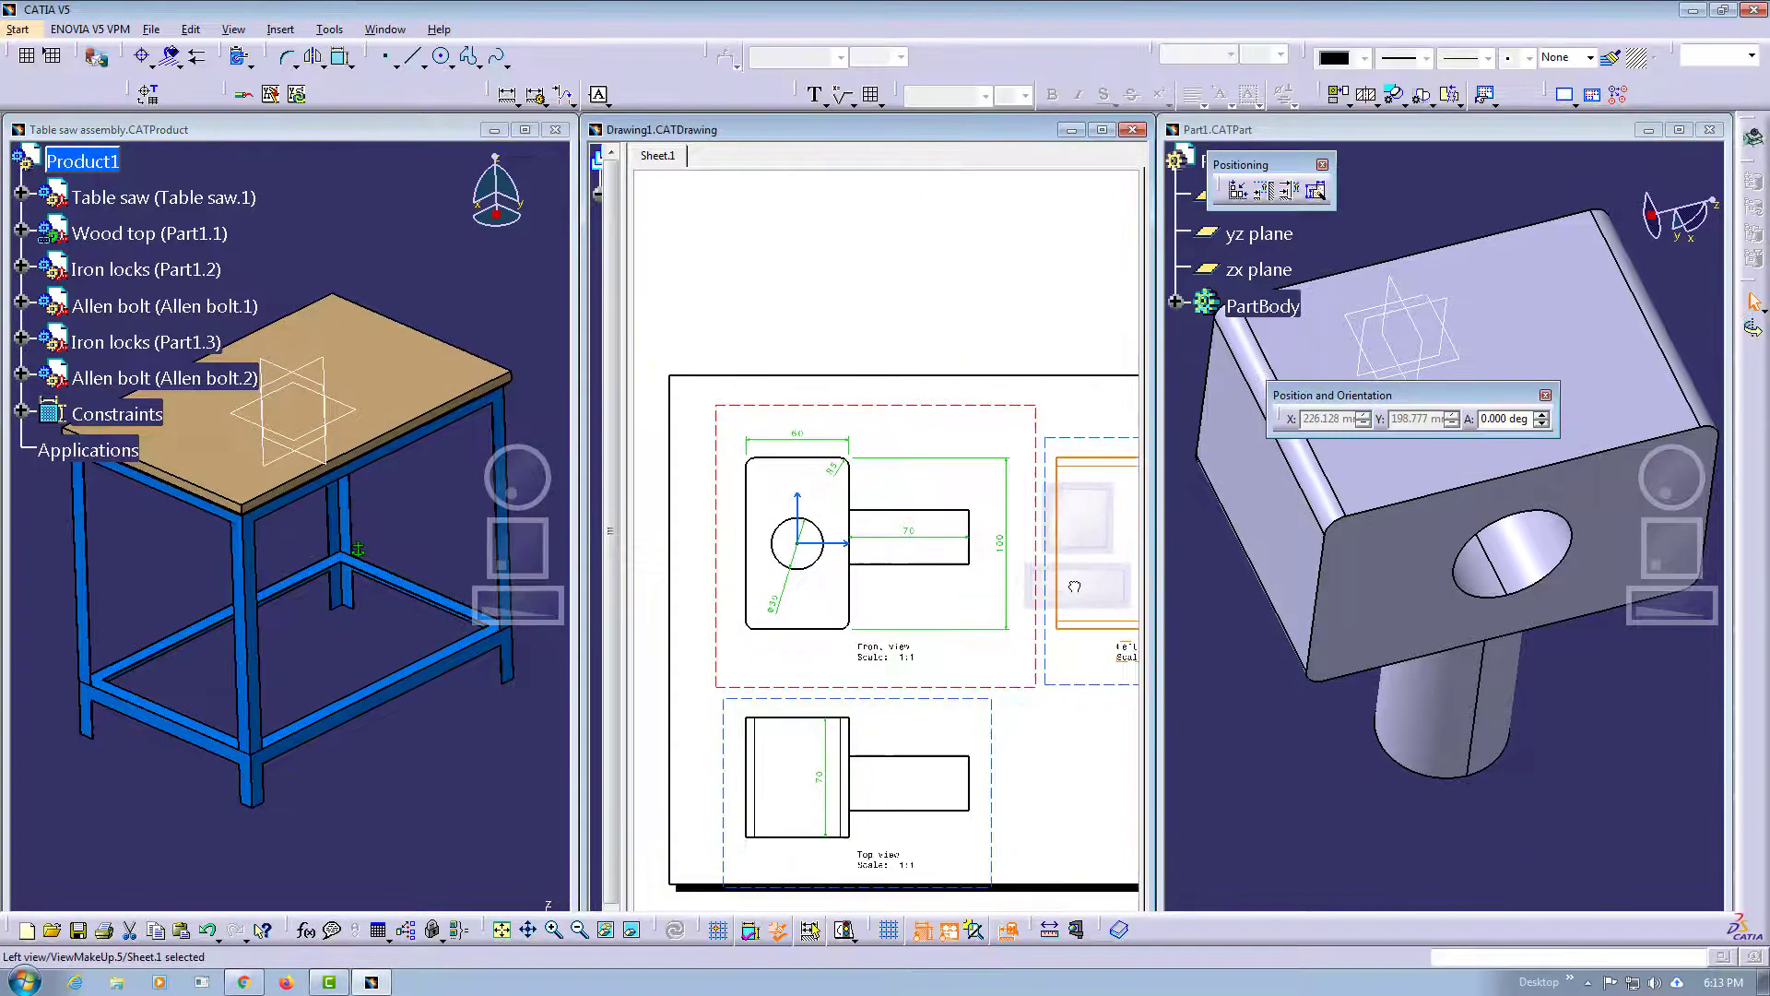
scroll(1088, 521, "up", 3)
scroll(1099, 535, "down", 3)
scroll(1115, 646, "up", 3)
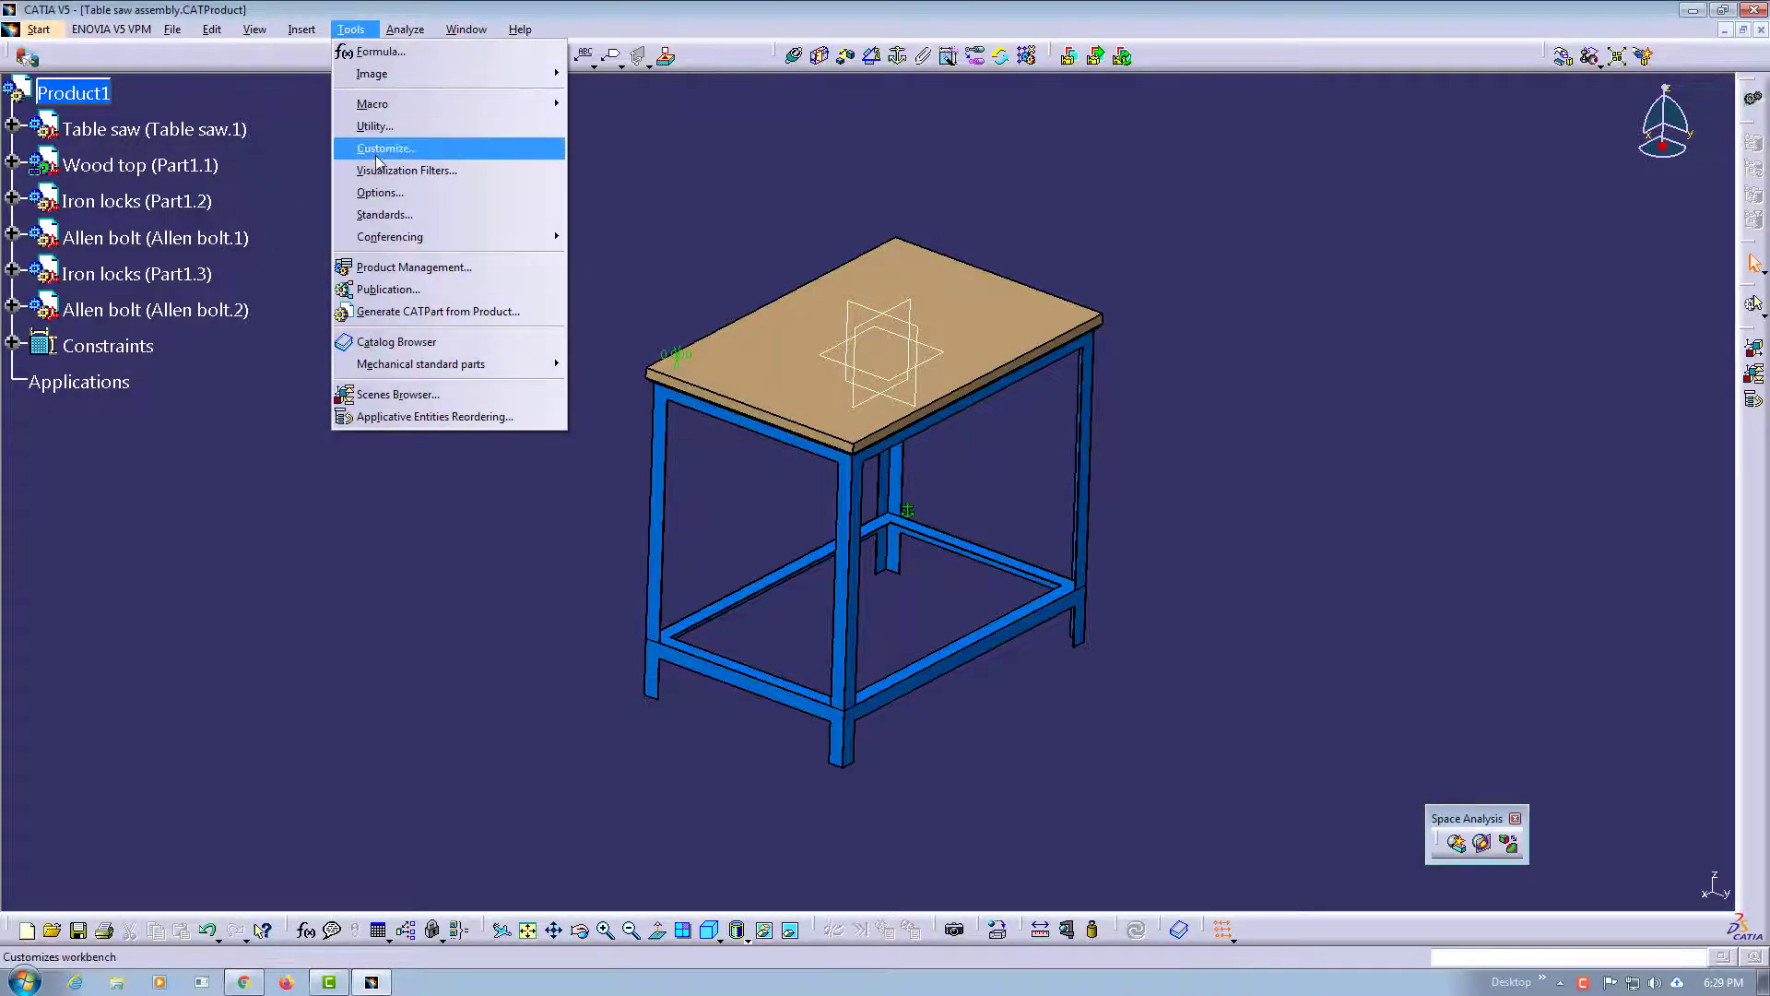
- Activate the Transformation Pad in the Devices and Virtual Reality tablet support options and use it to rotate and move the table view
left_click(392, 194)
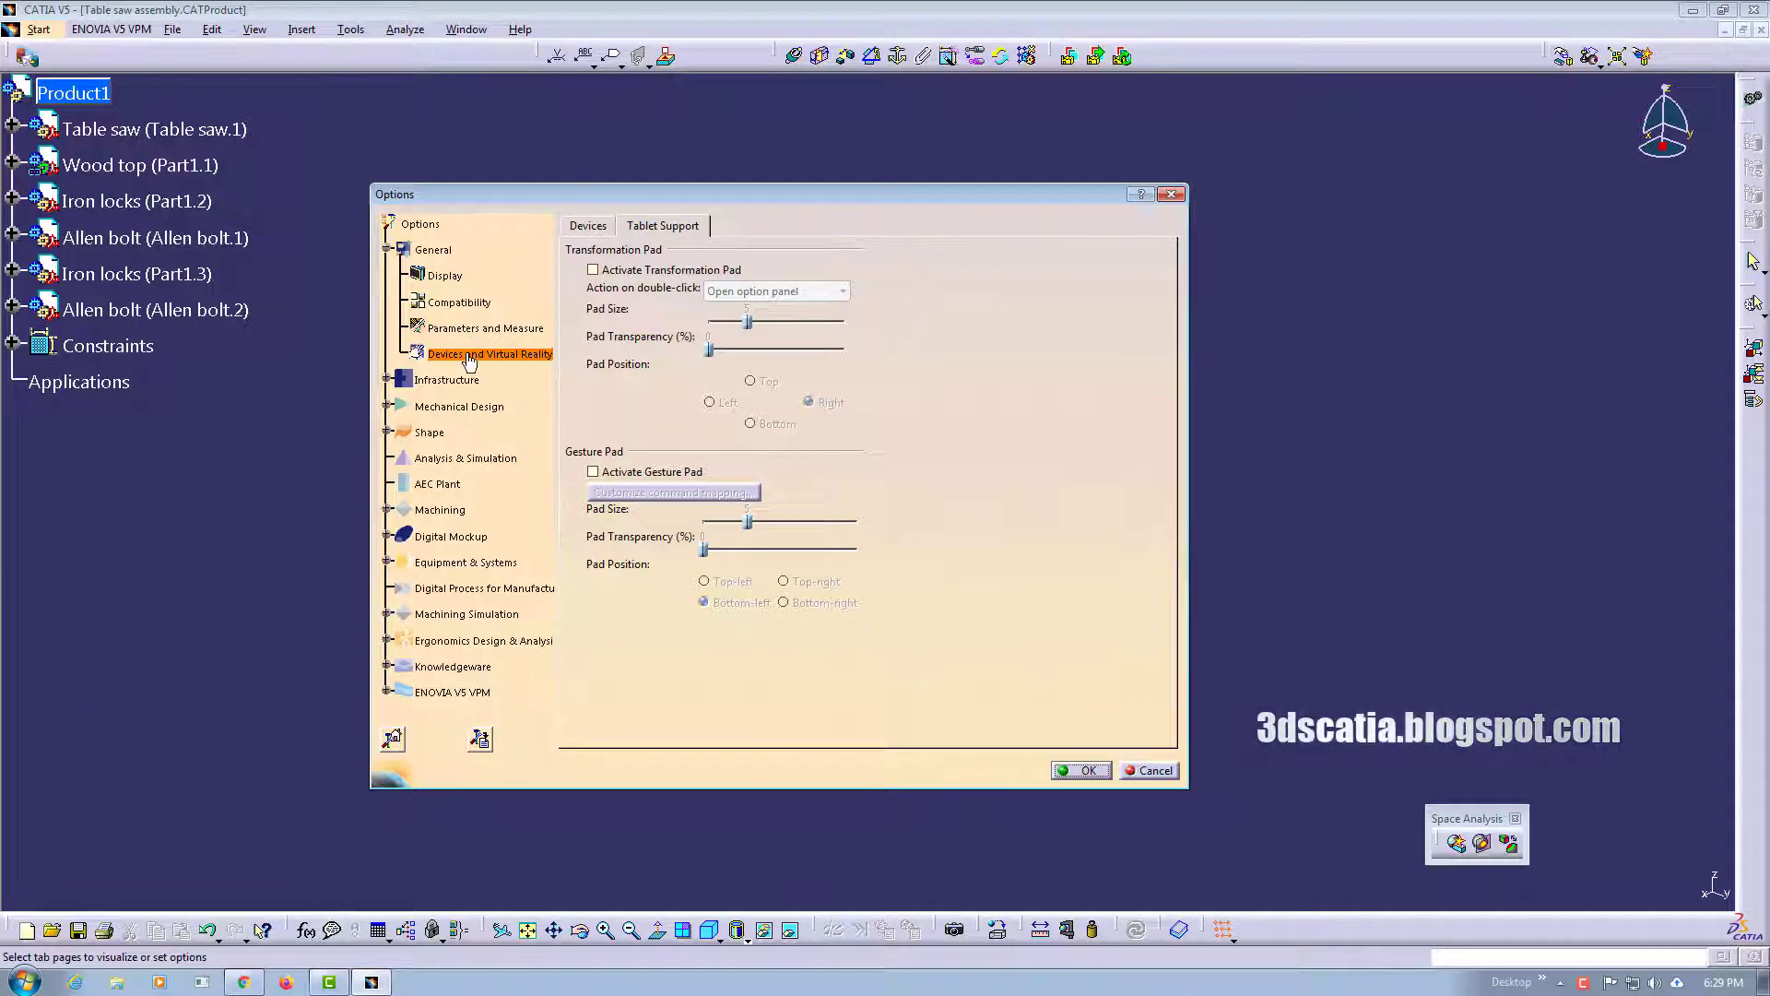
left_click(591, 273)
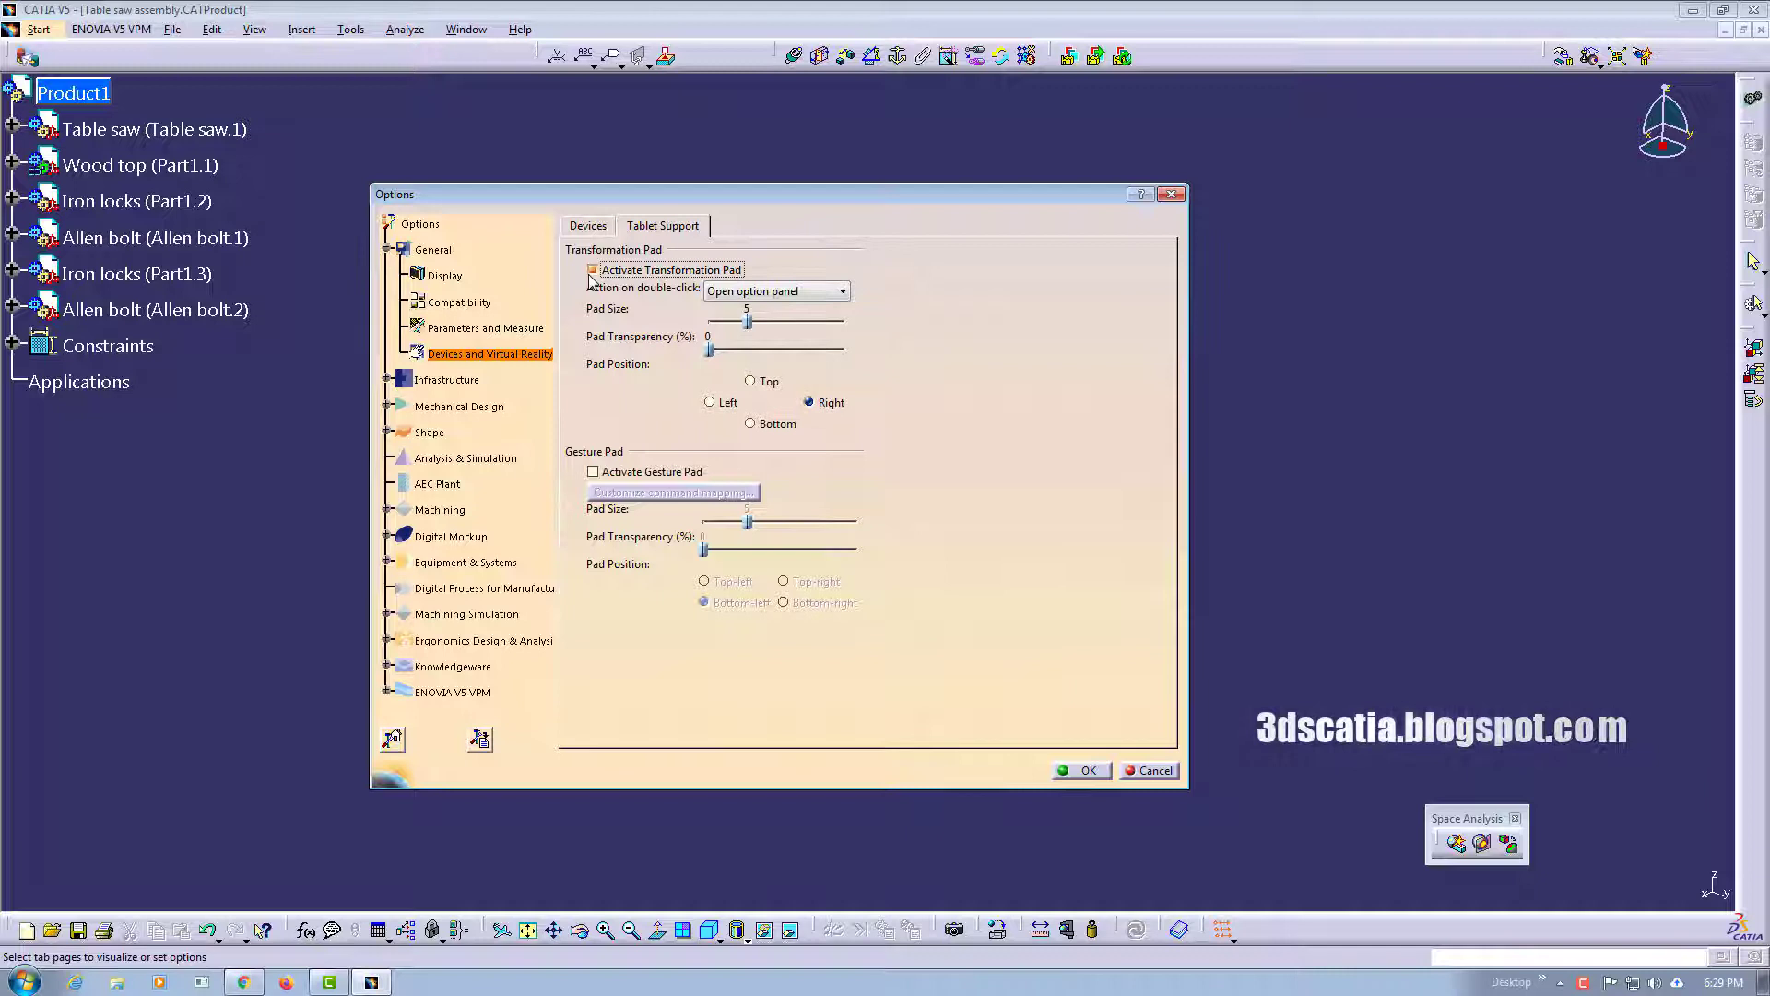
left_click(1077, 772)
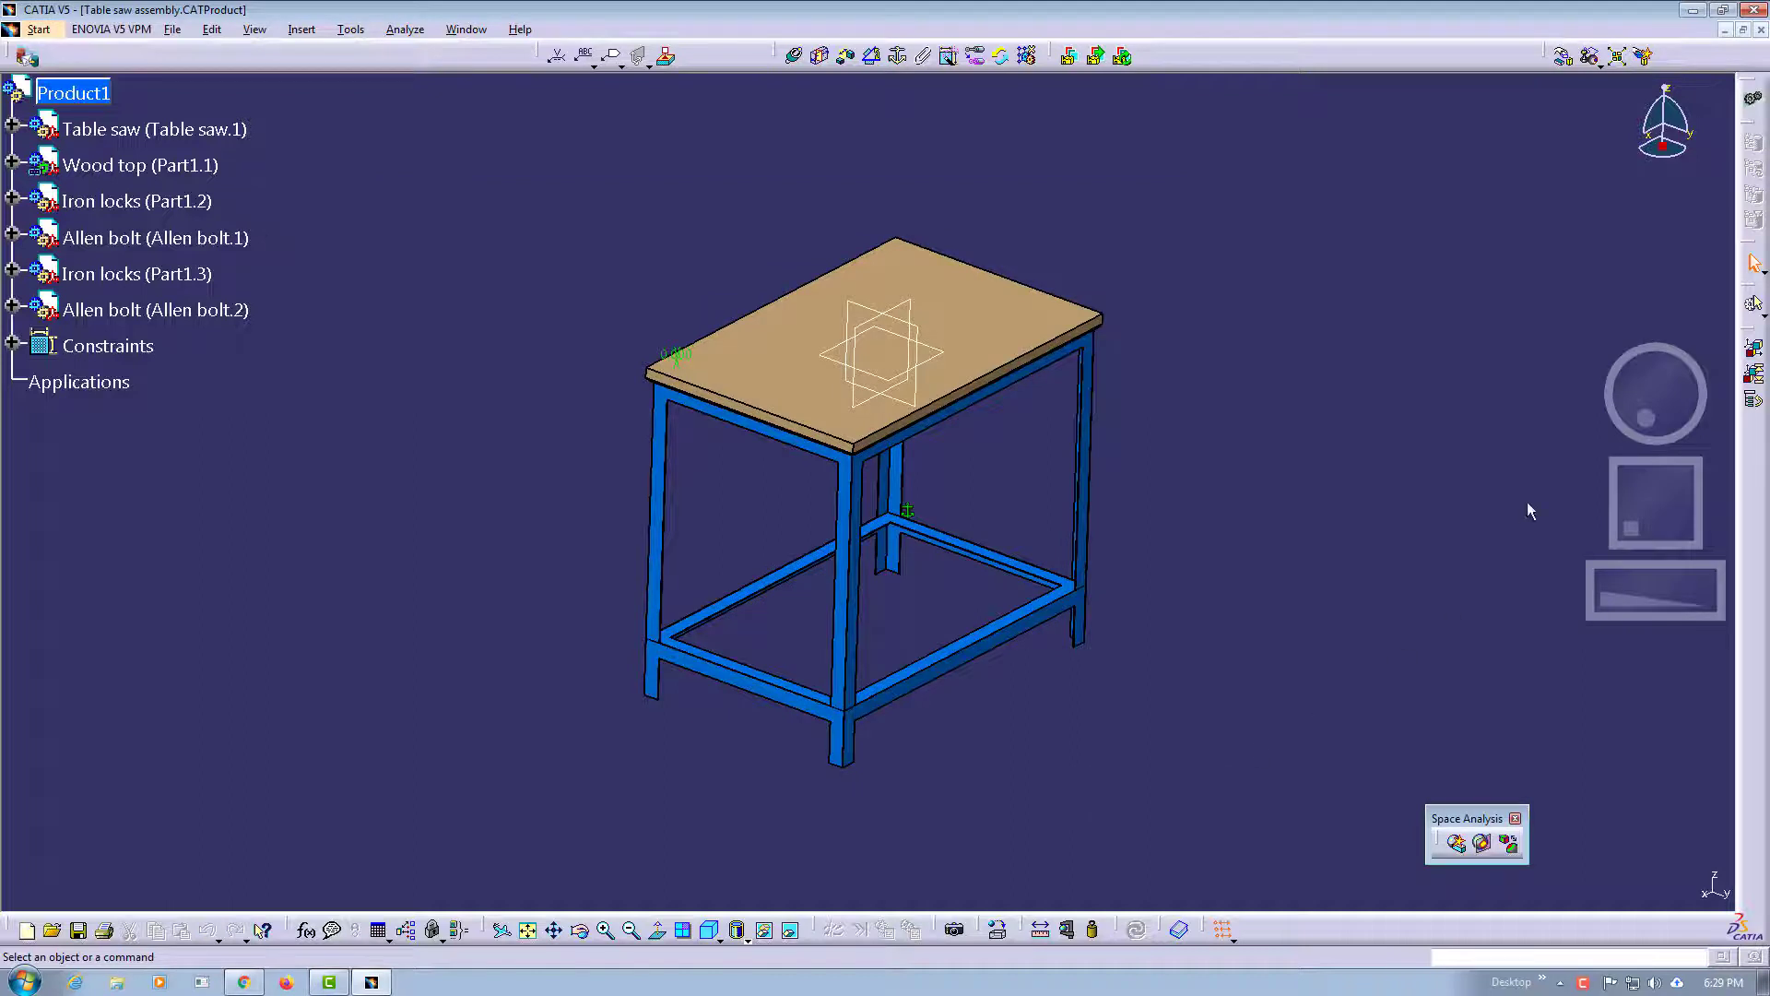
left_click_drag(1667, 405, 1678, 457)
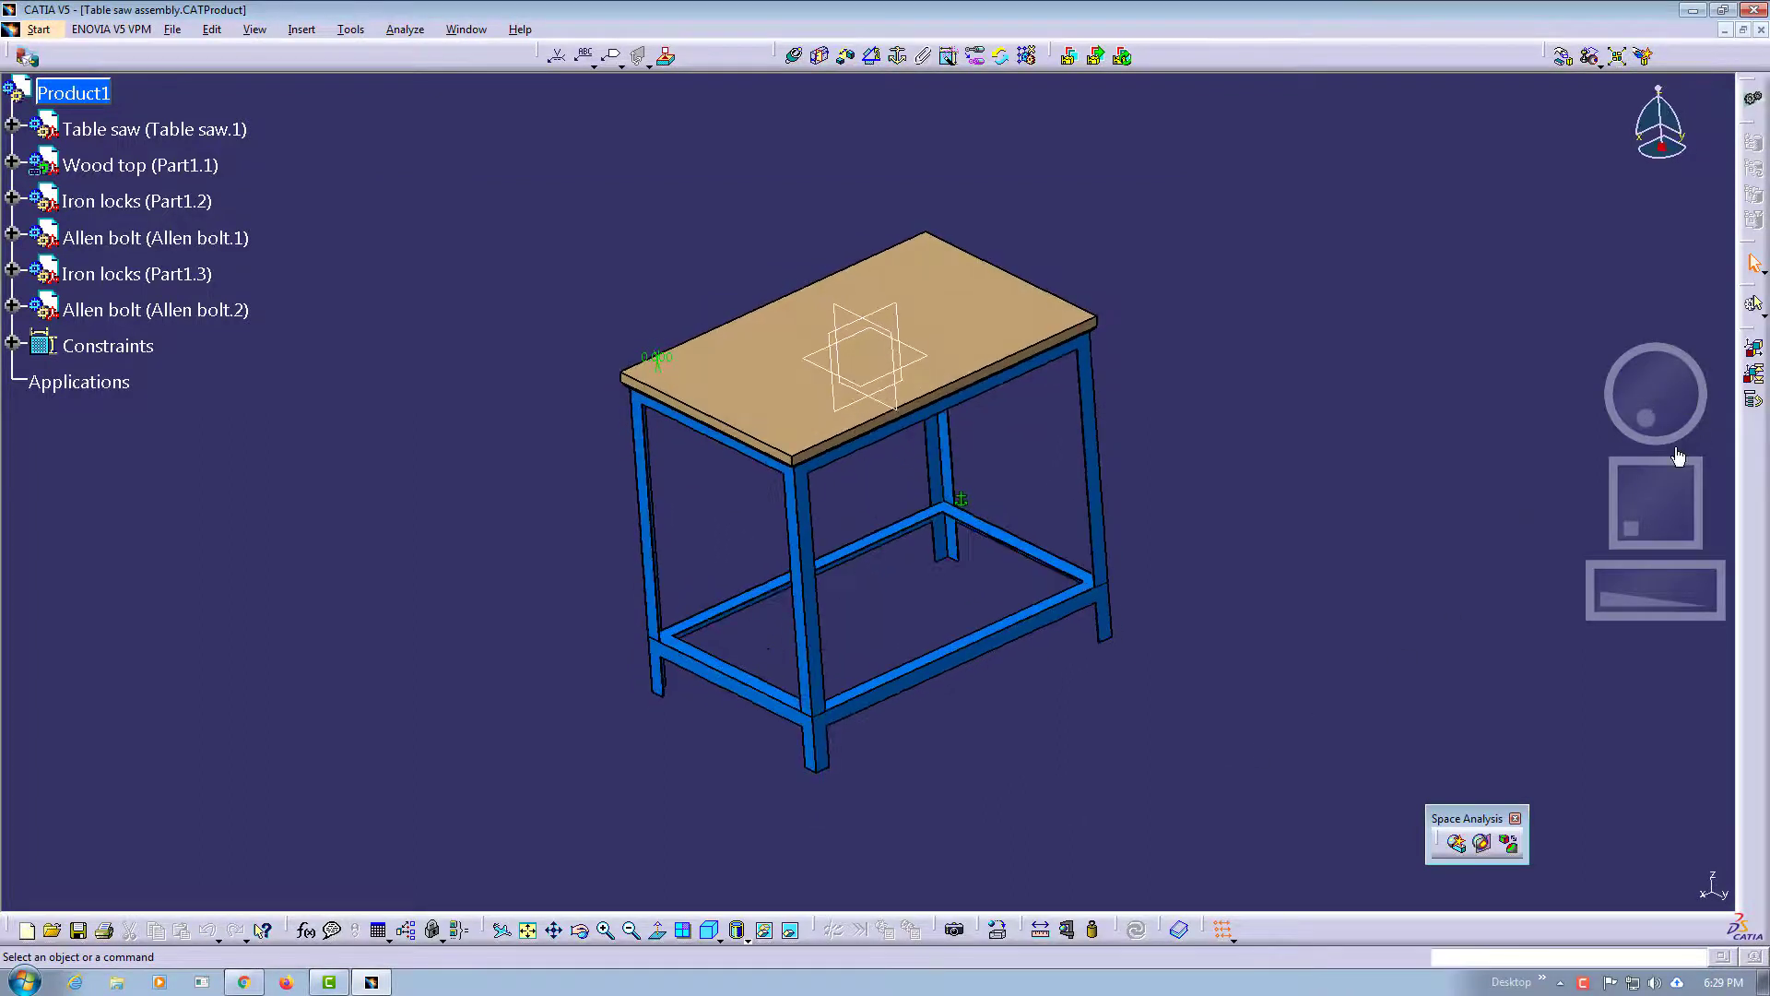
left_click_drag(1662, 522, 1679, 605)
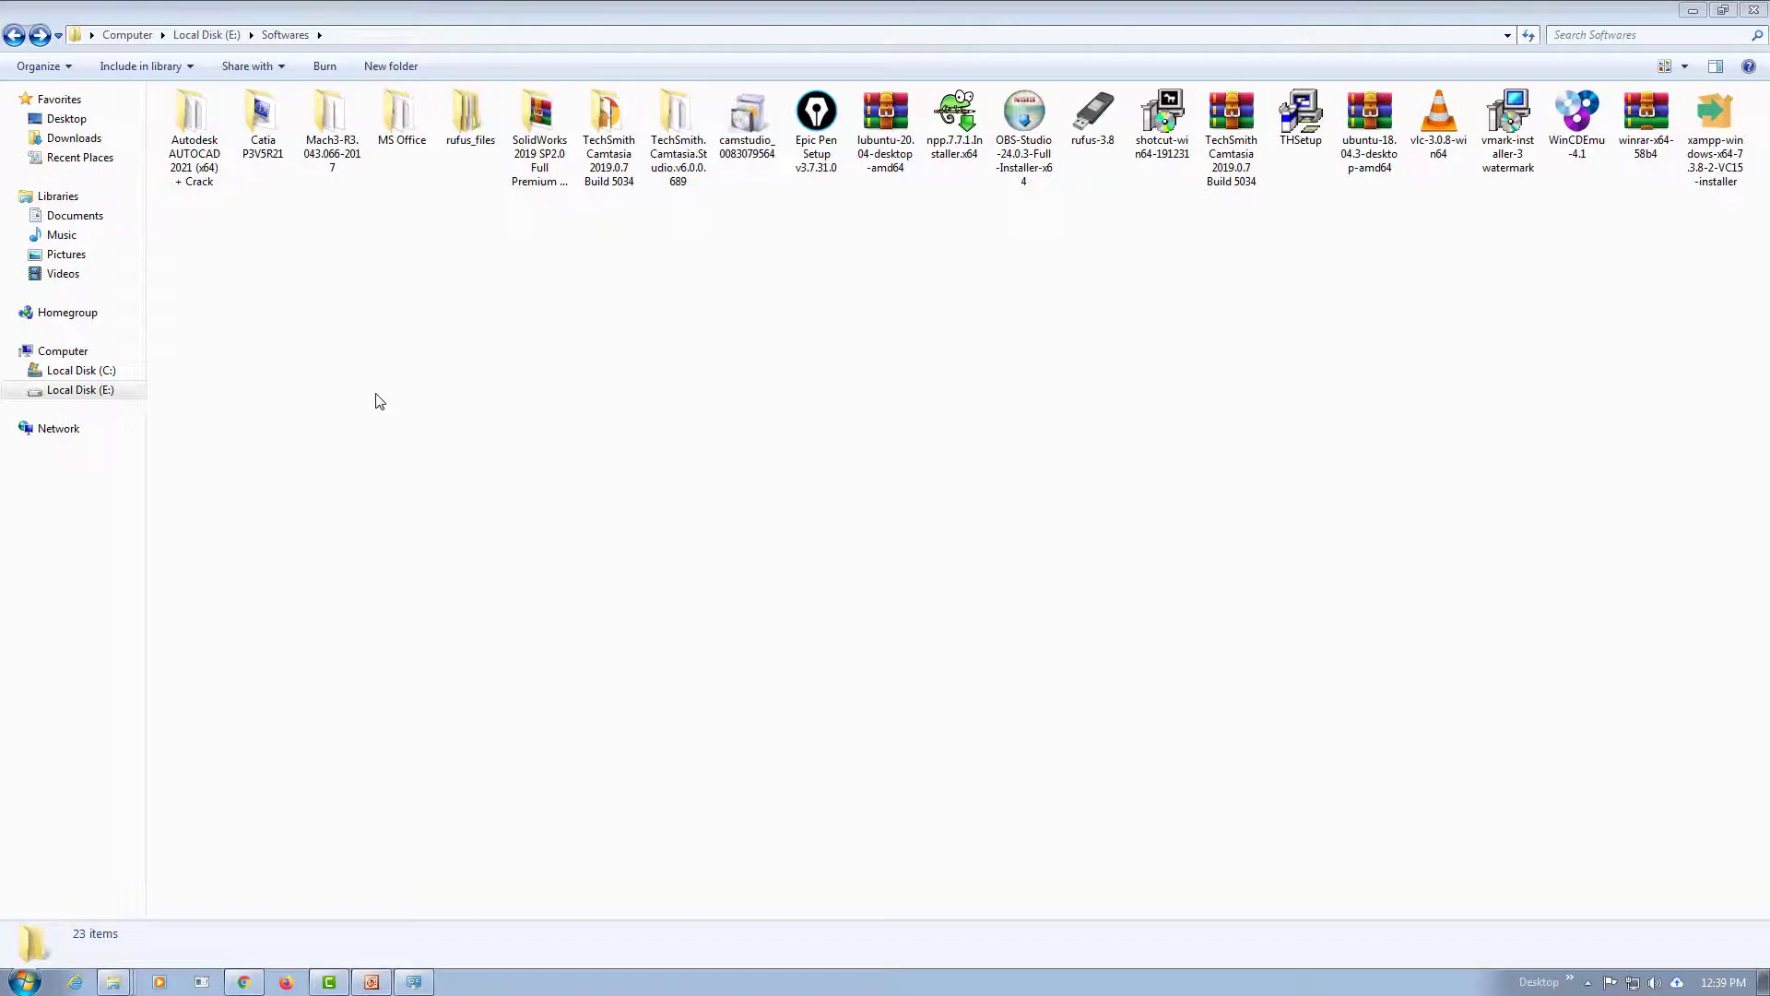
- In Windows Explorer, run the setup application from the catia_p3_v5r21_win32_cd1 folder inside Catia P3V5R21
double_click(268, 129)
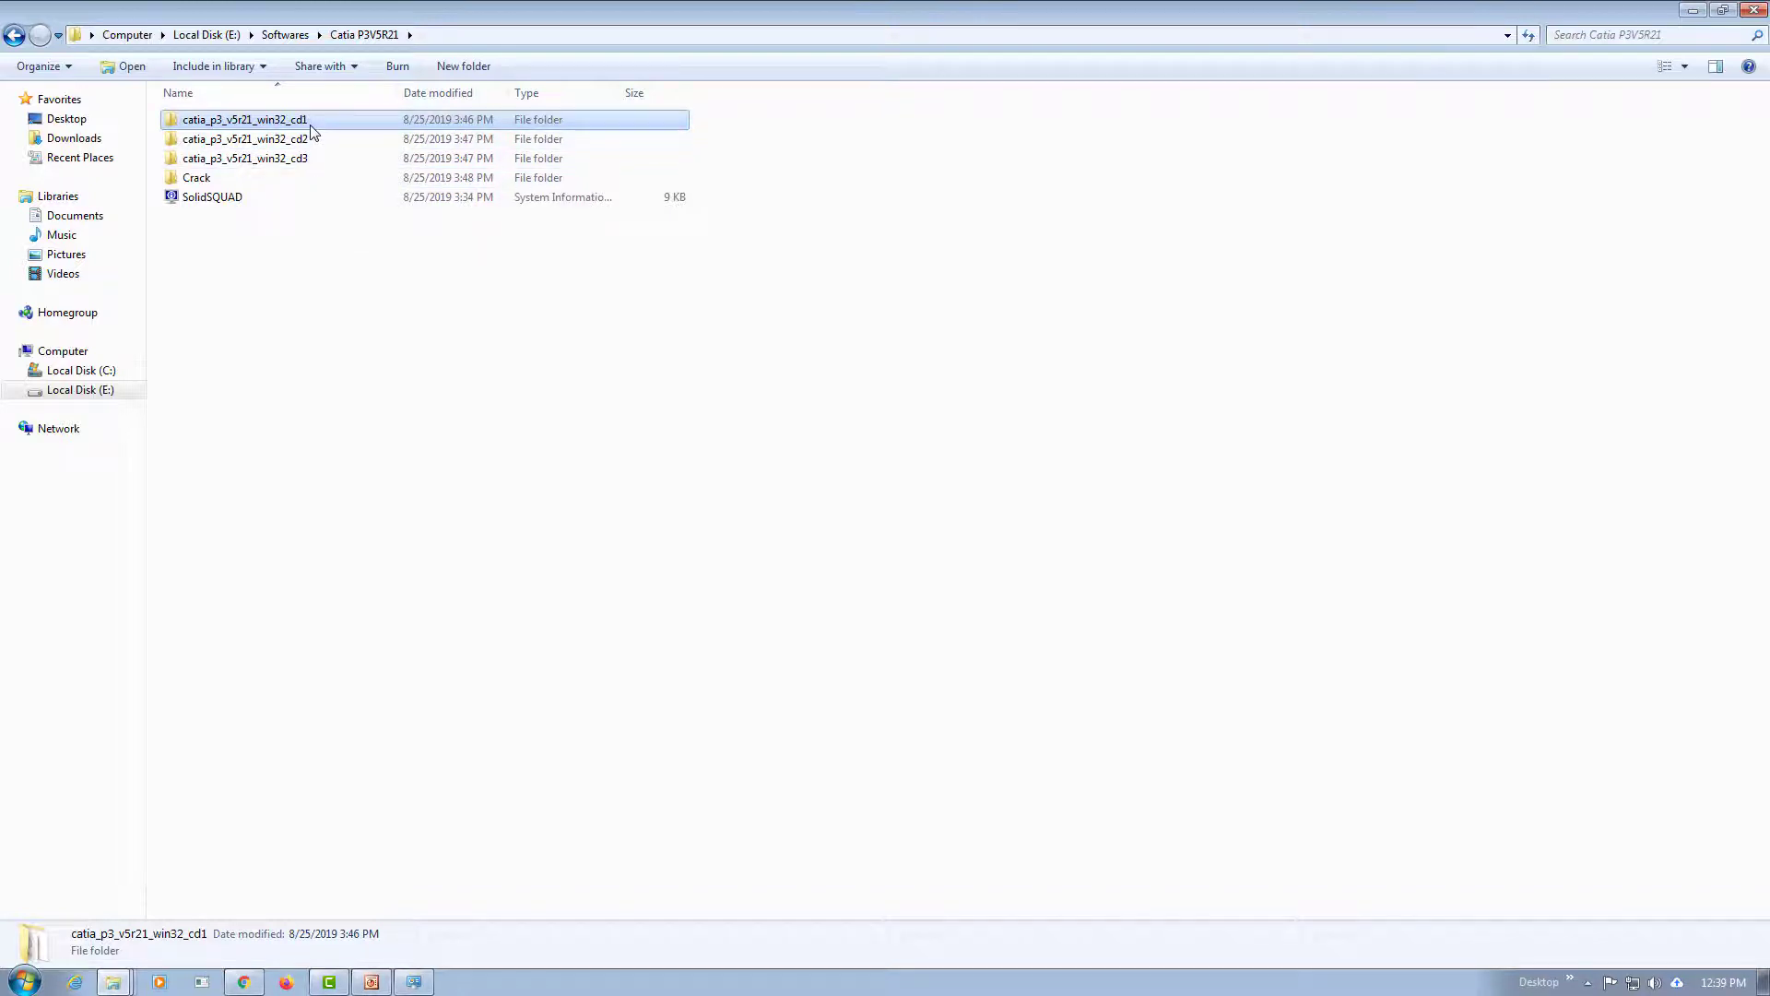
double_click(310, 129)
double_click(193, 450)
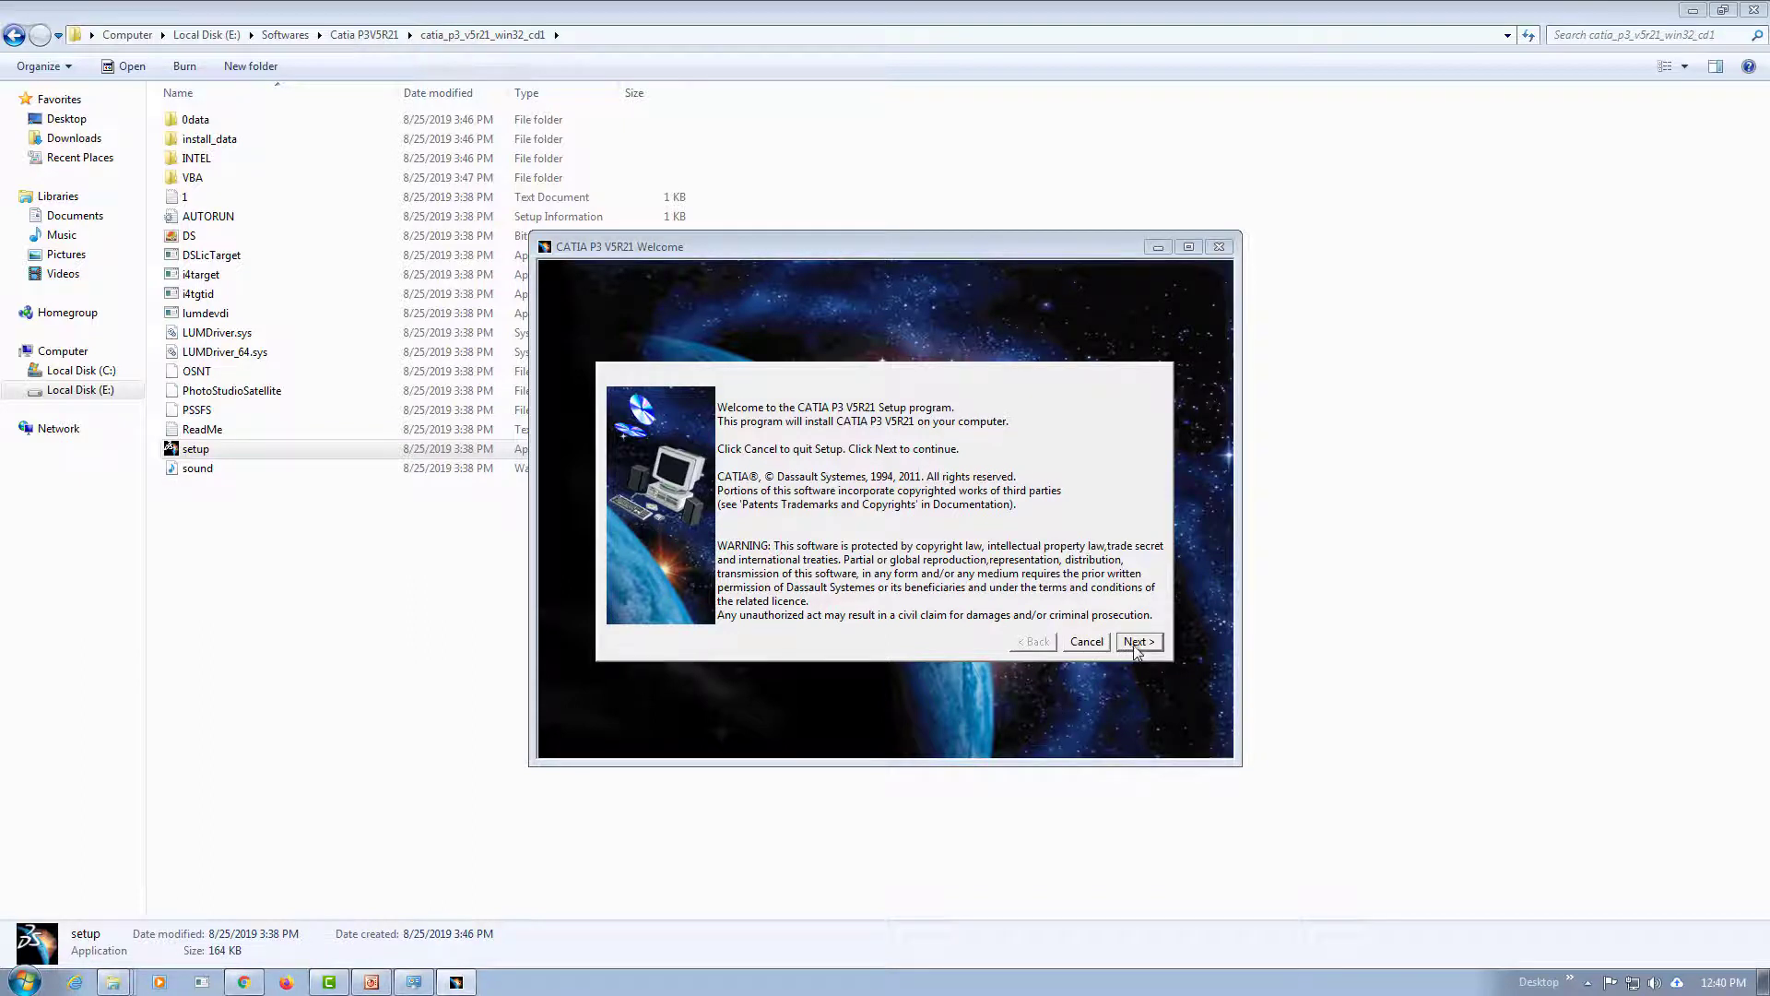
- Accept the default destination folder and environment directory for the installation, creating both directories
left_click(1137, 644)
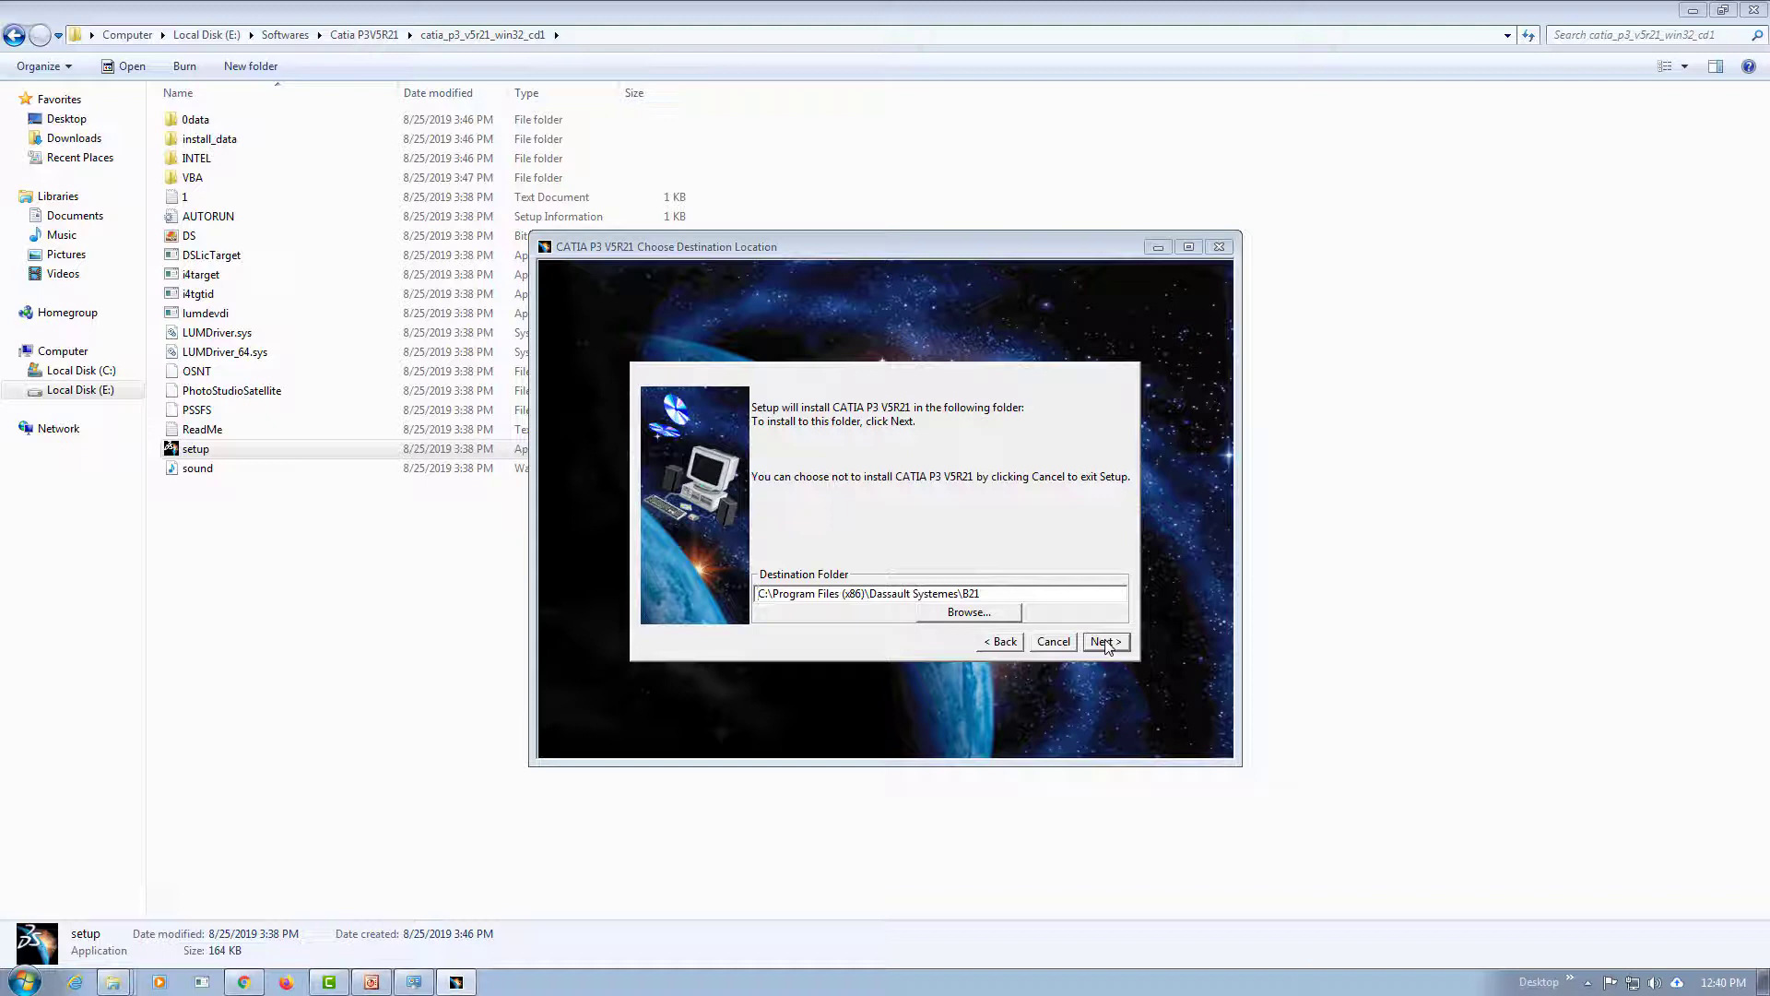
left_click(1105, 641)
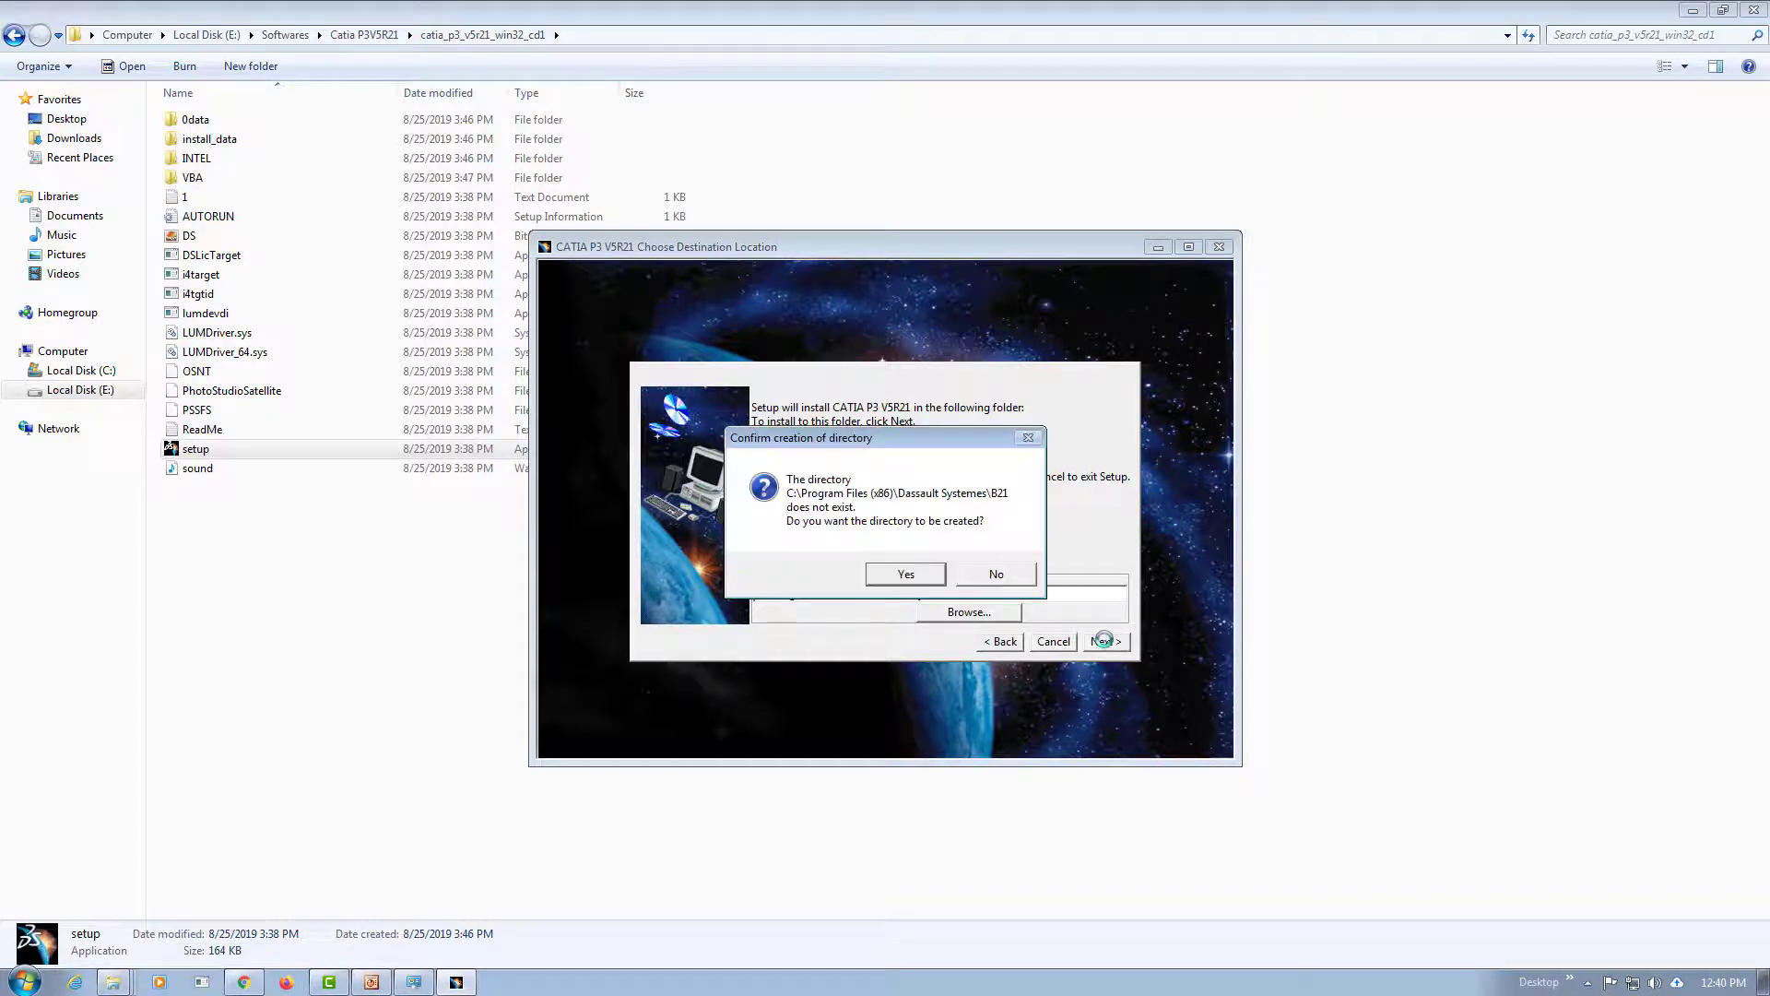
left_click(923, 580)
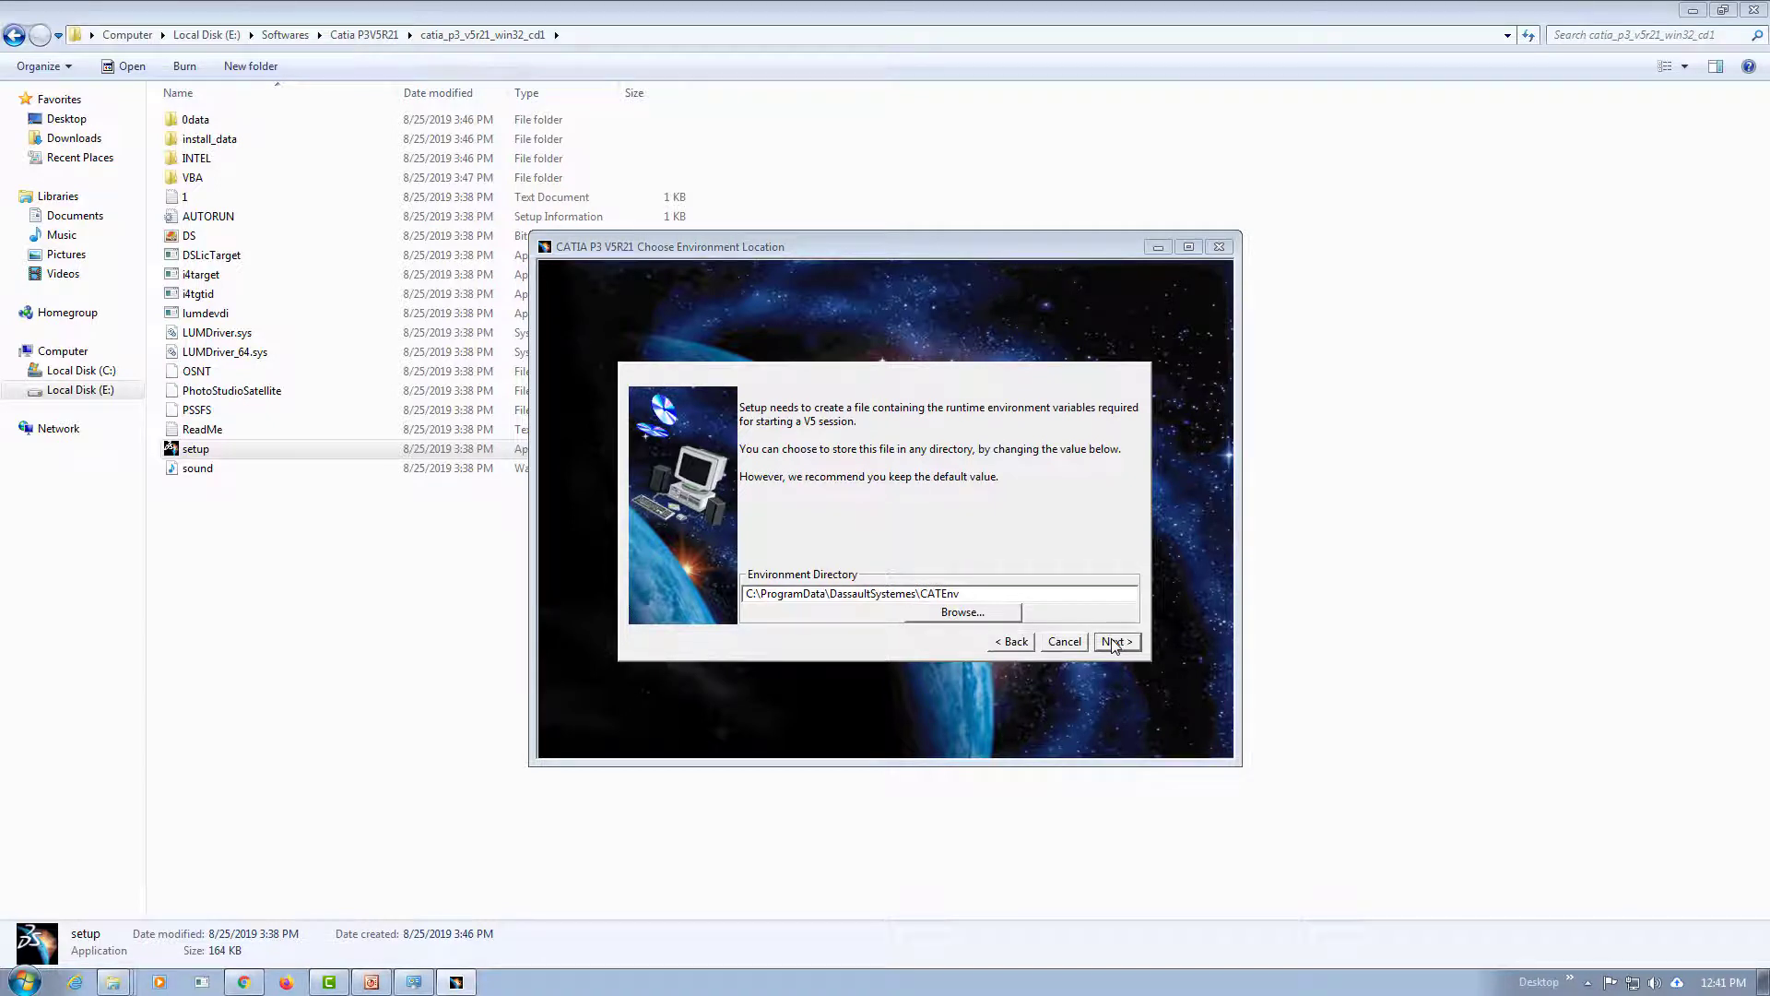
left_click(1114, 642)
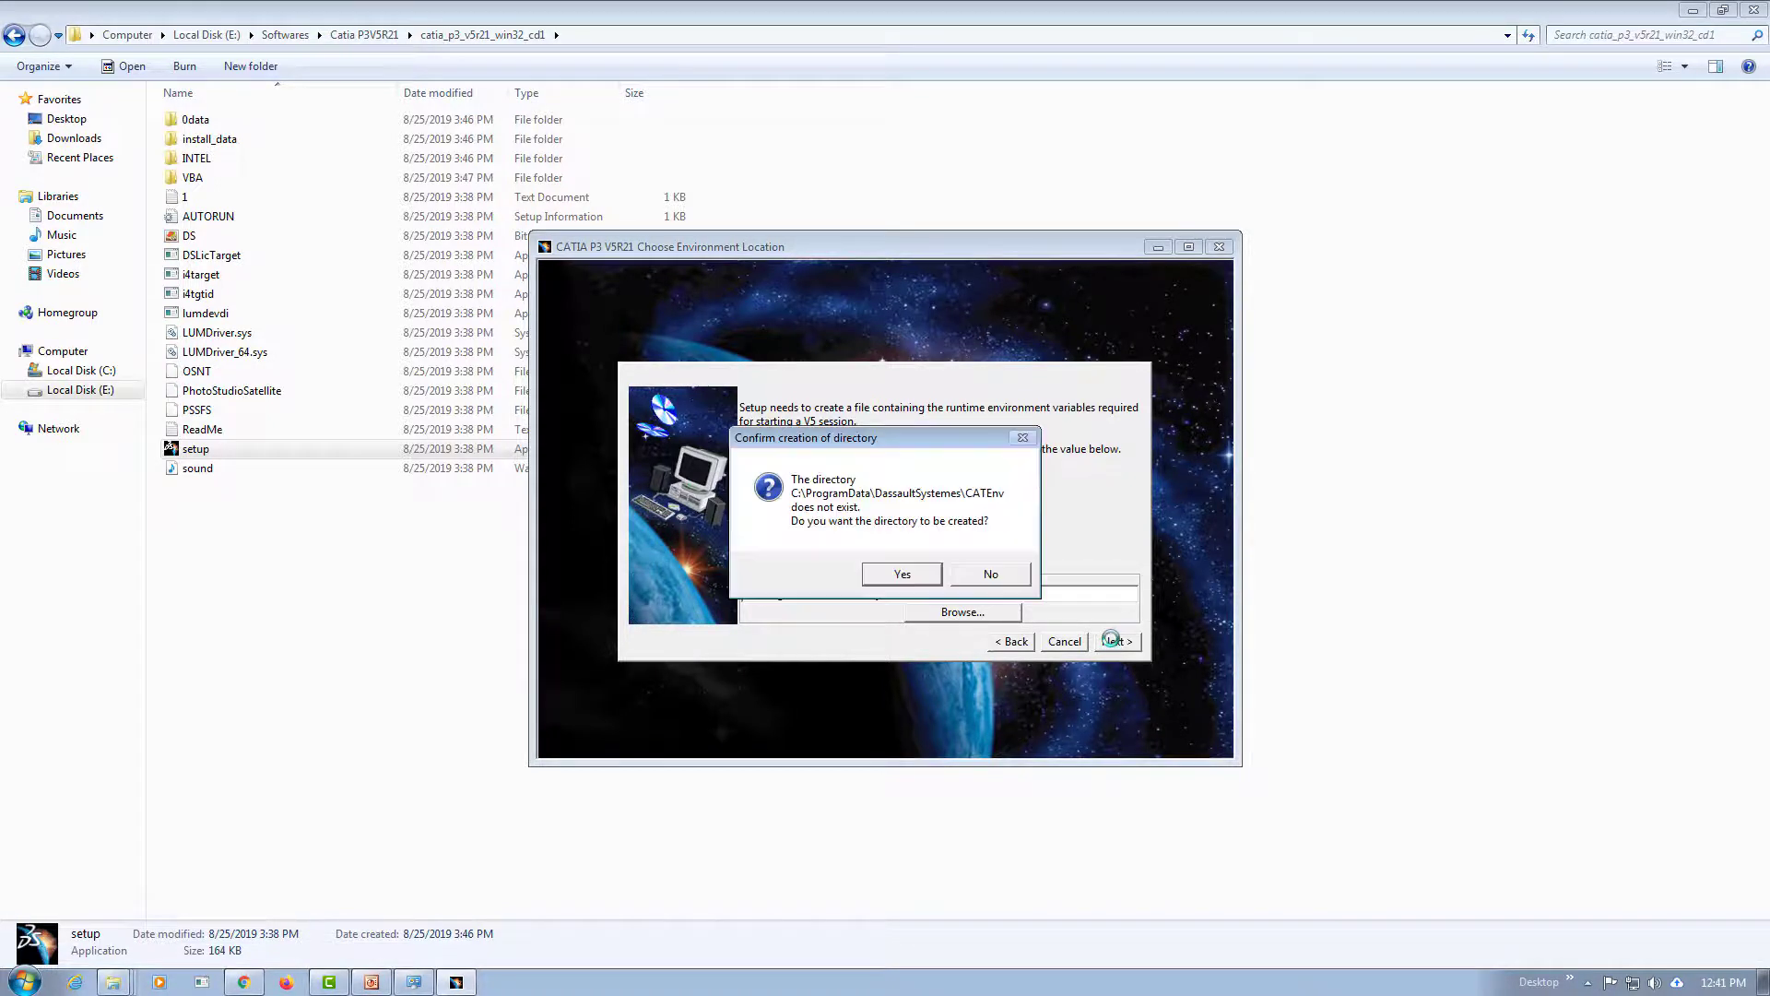
left_click(902, 575)
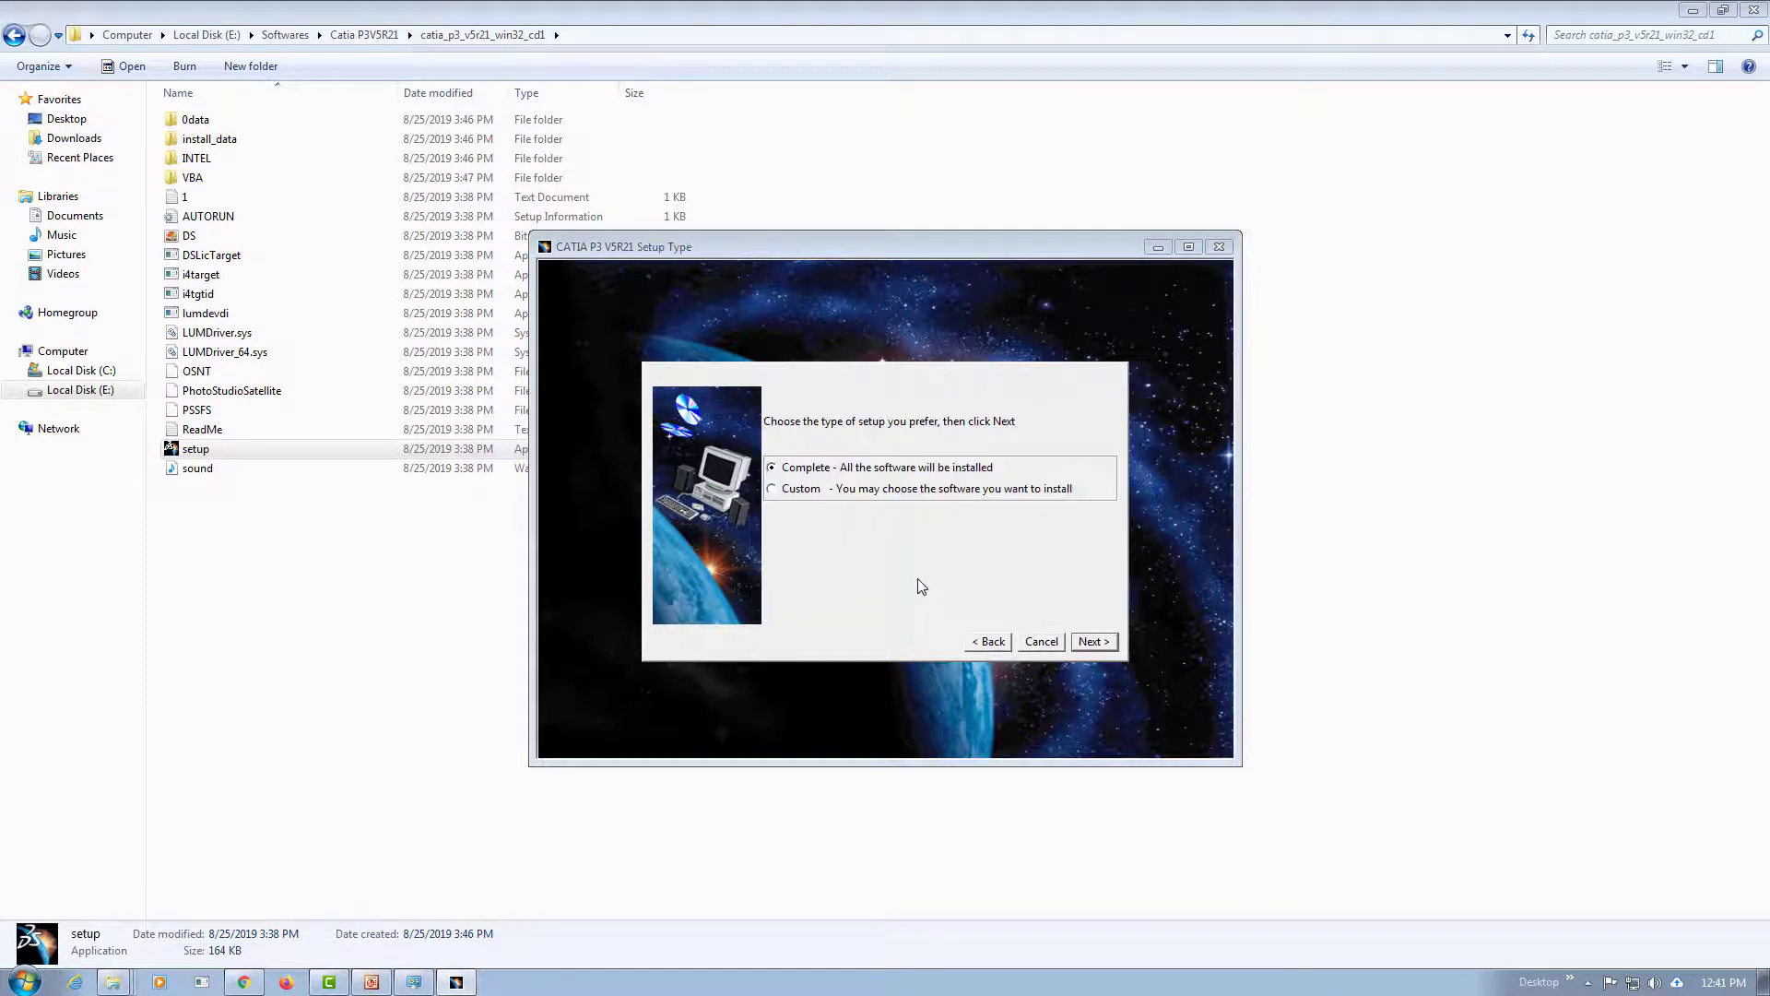
- Choose the Complete setup type and keep the default Orbix, servers timeout and ENOVIA Vault Client settings
left_click(1092, 642)
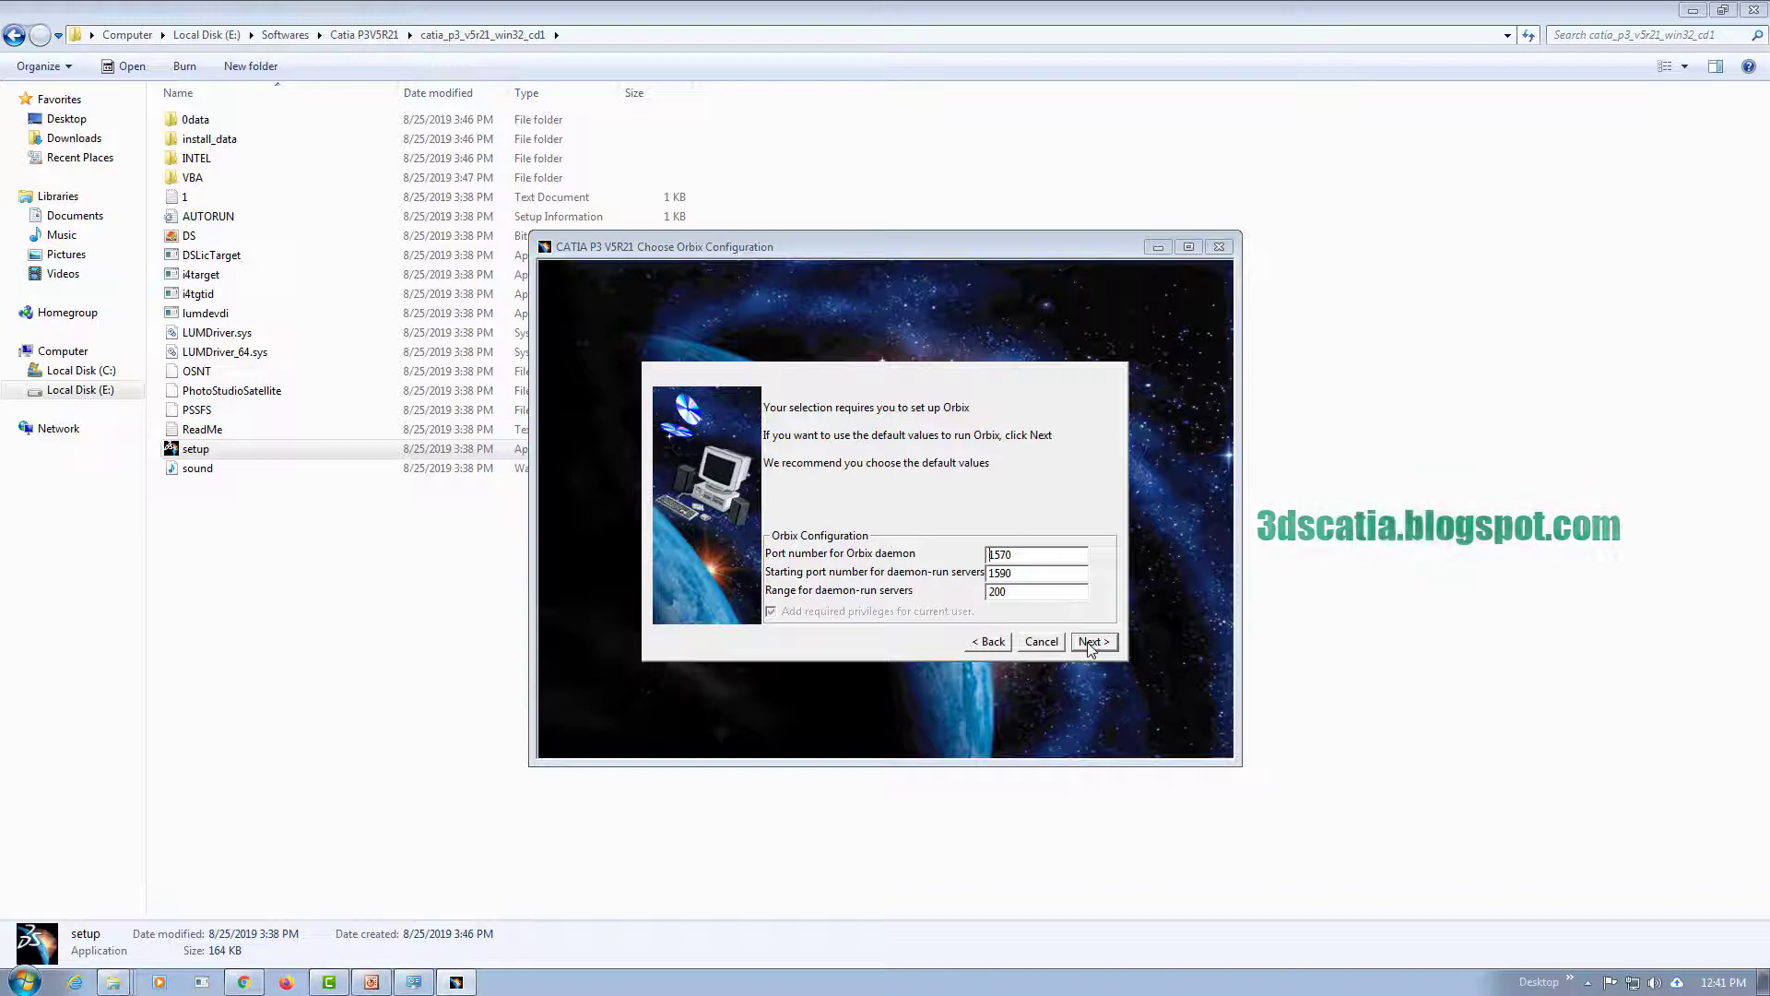
left_click(1091, 643)
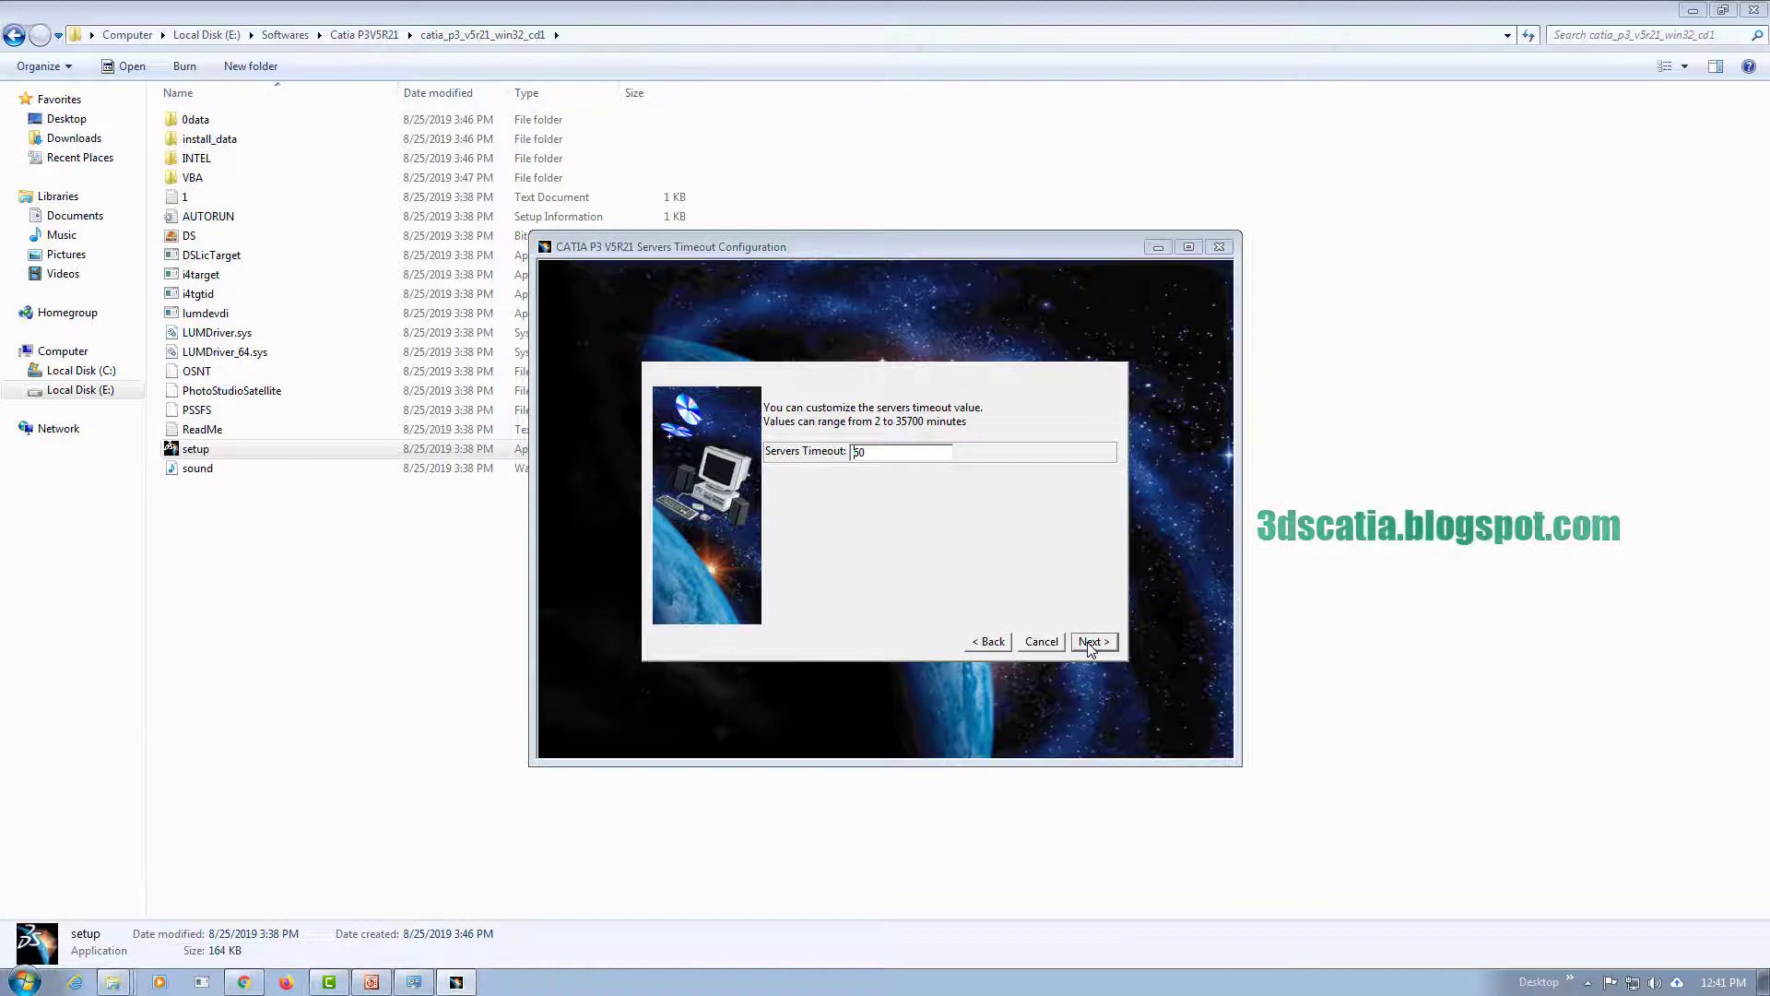
left_click(1091, 643)
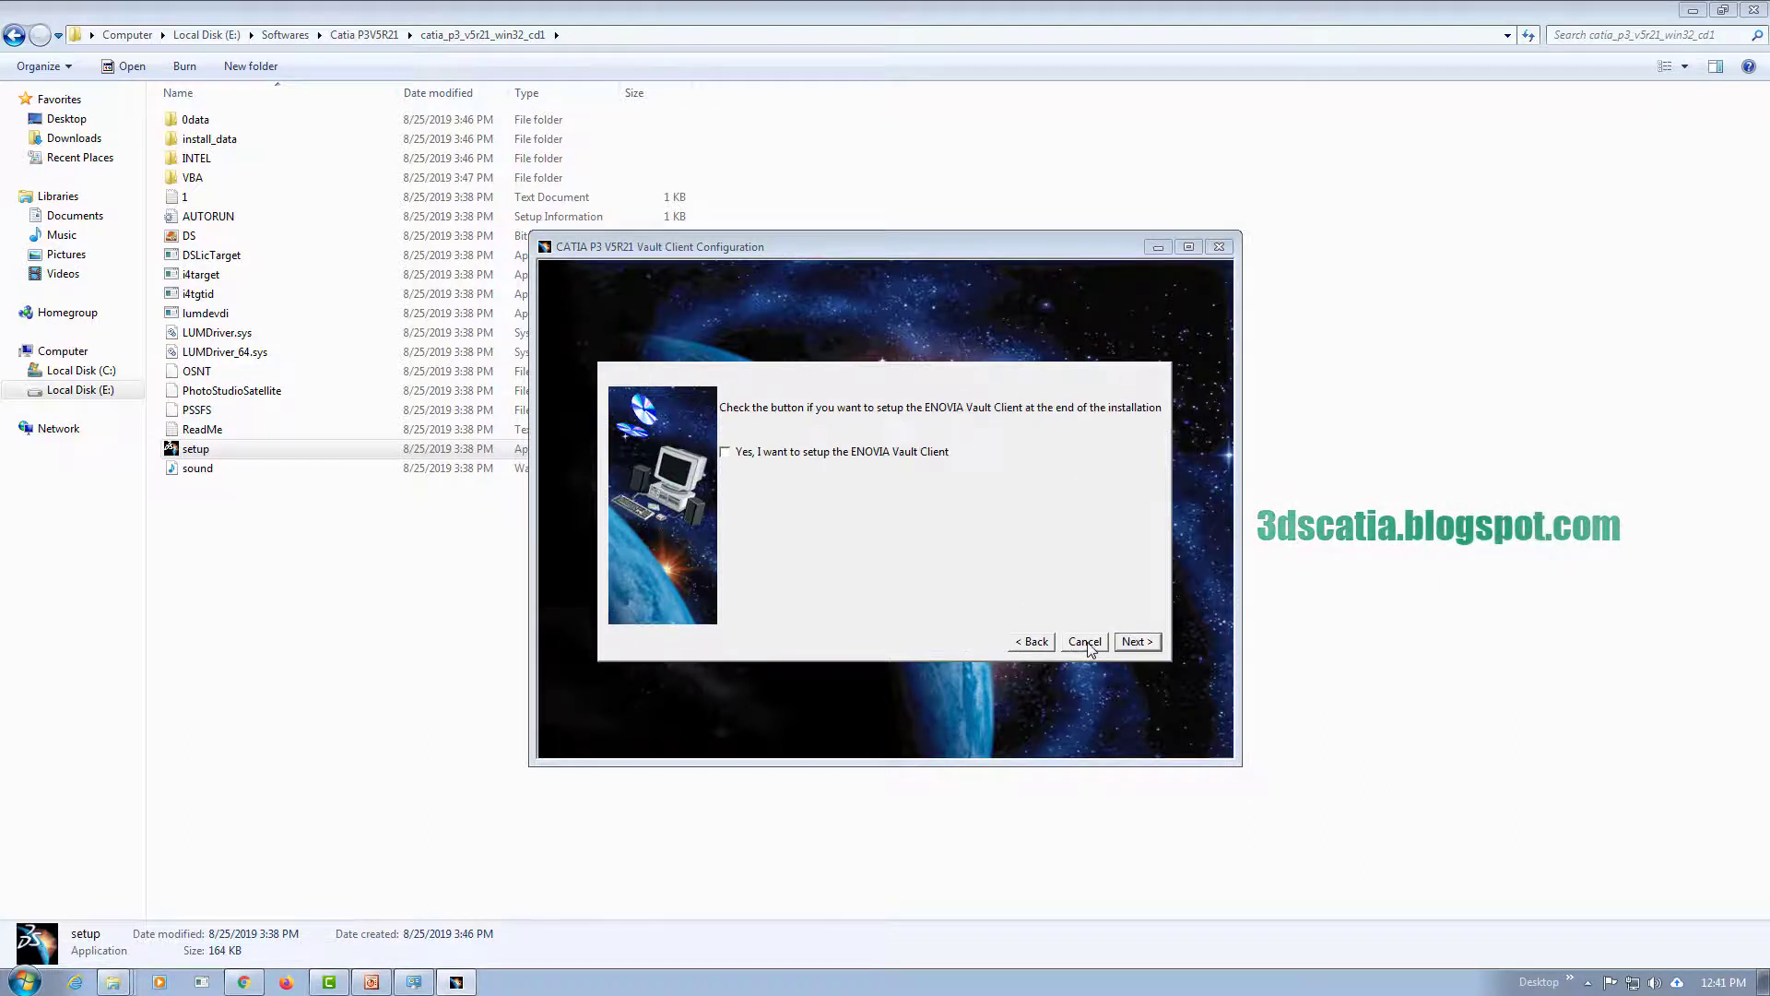
left_click(1135, 642)
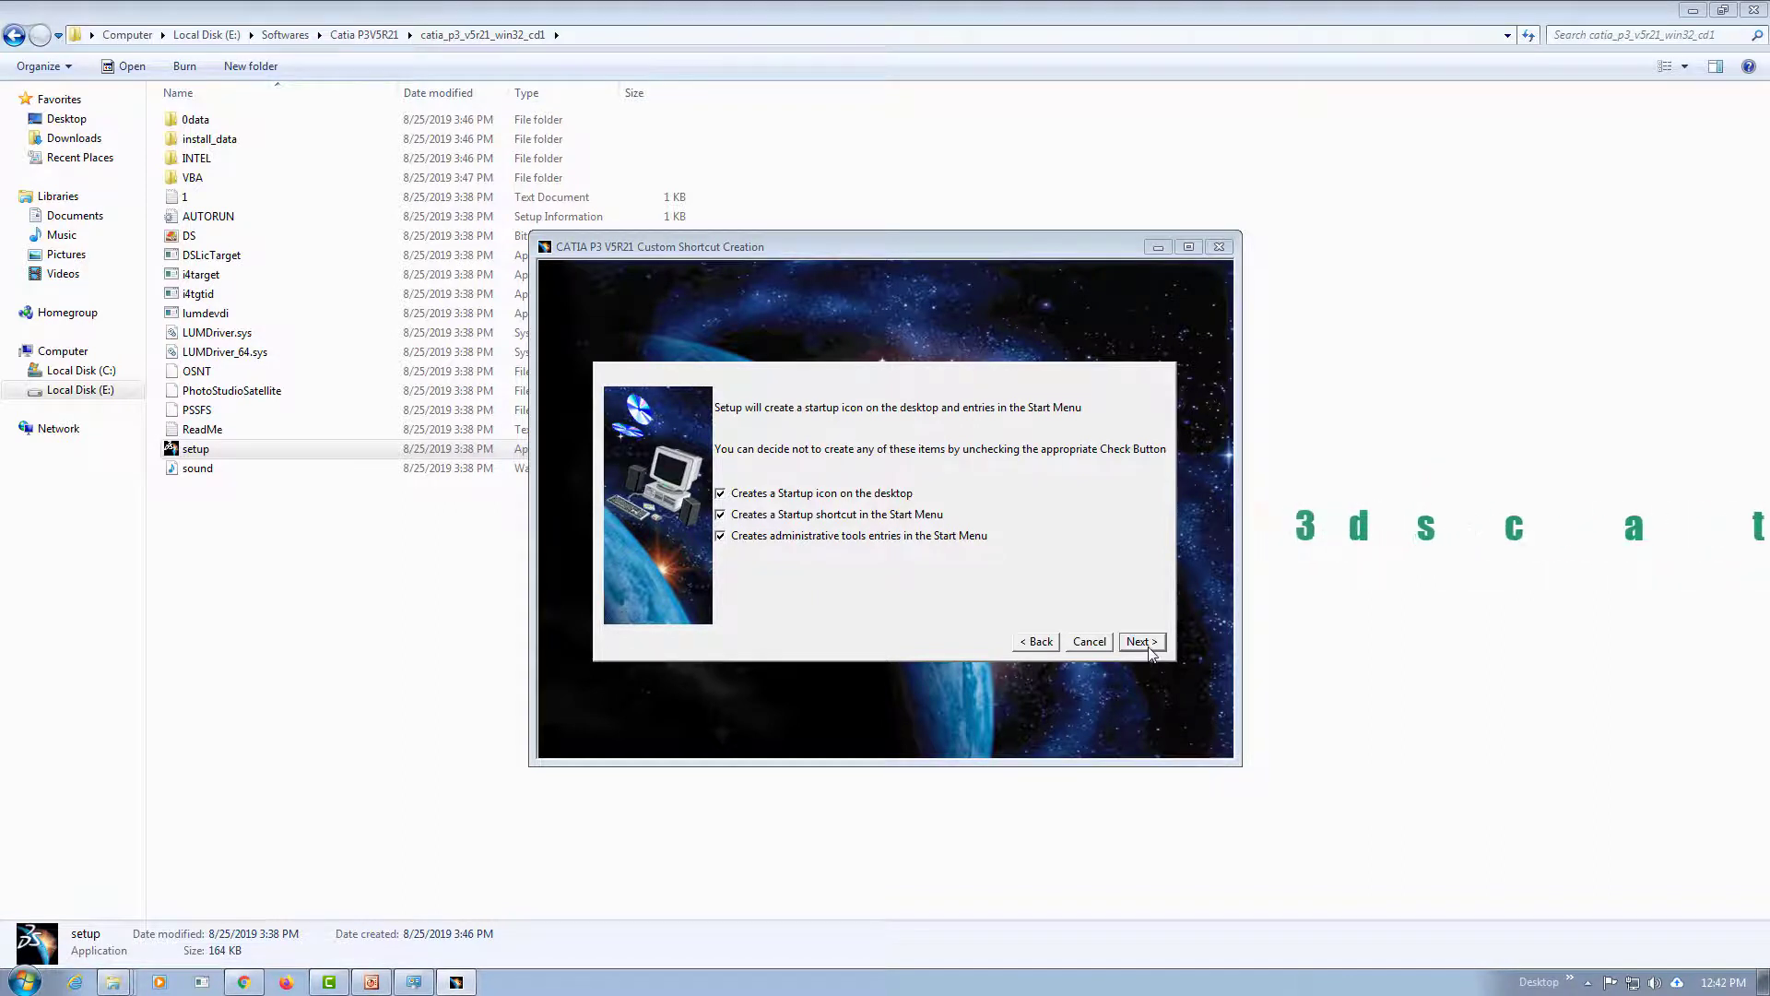
- Keep all three startup shortcut options, leave out the online documentation, and start the installation
left_click(1149, 649)
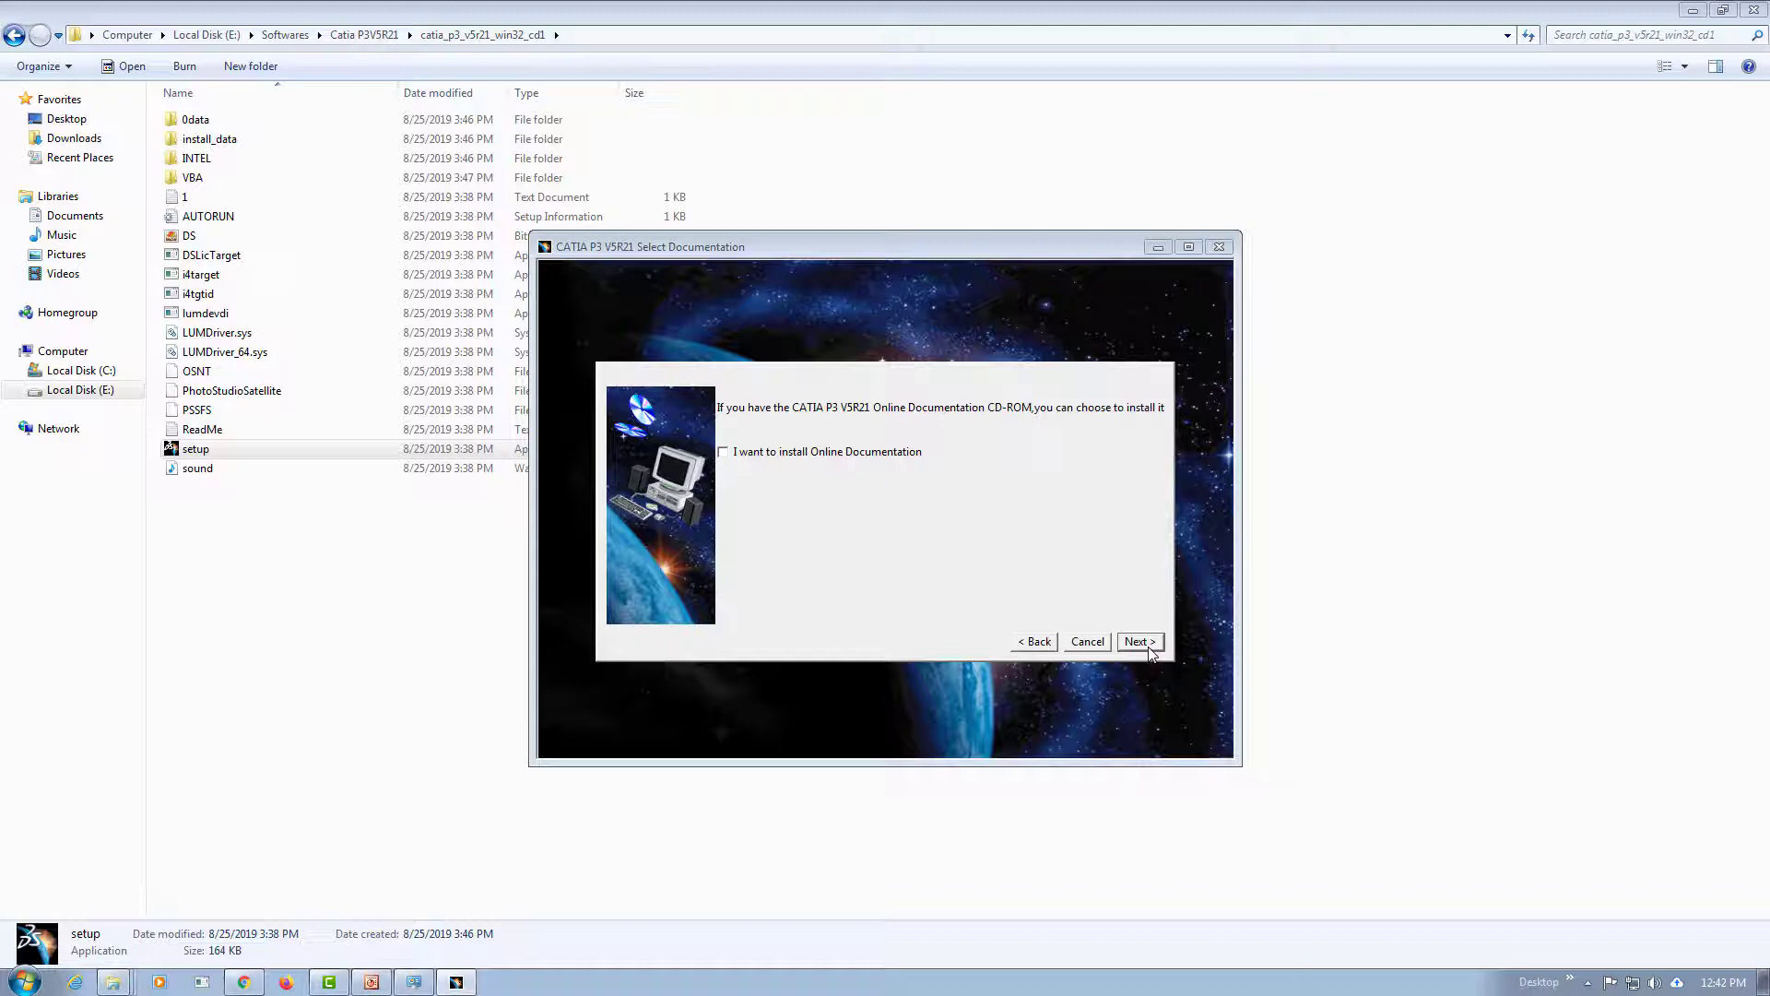
left_click(1146, 646)
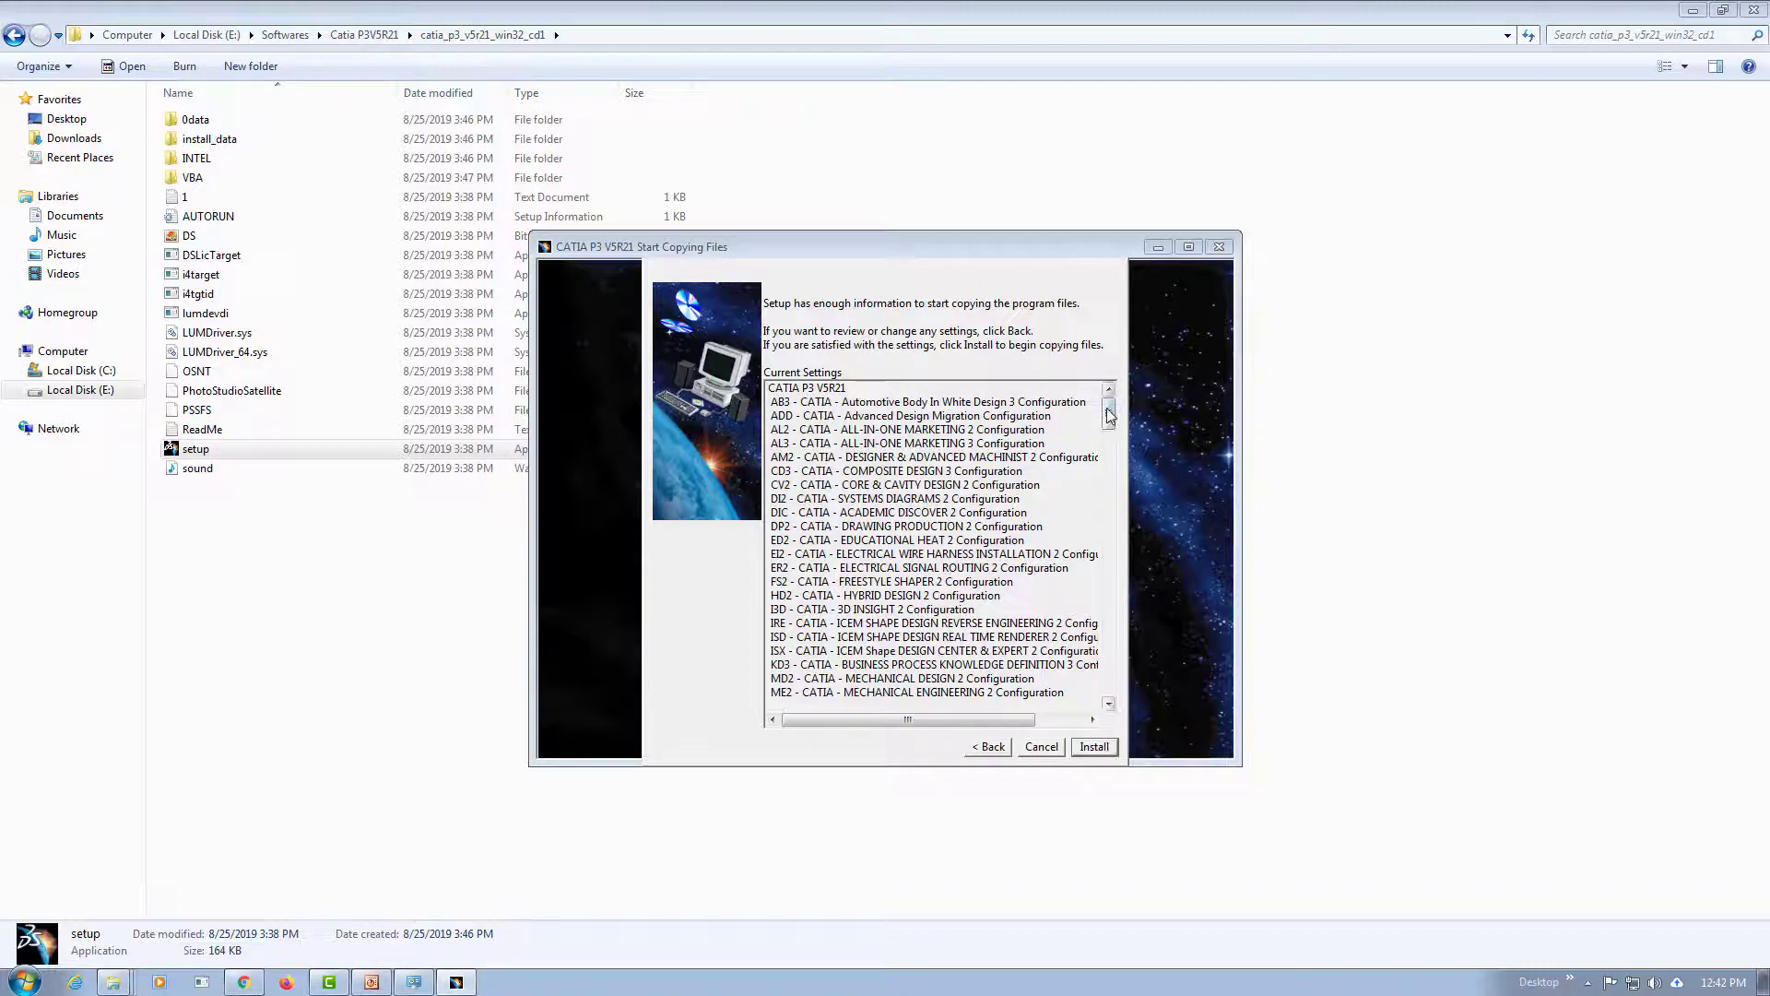
left_click_drag(1109, 413, 1108, 680)
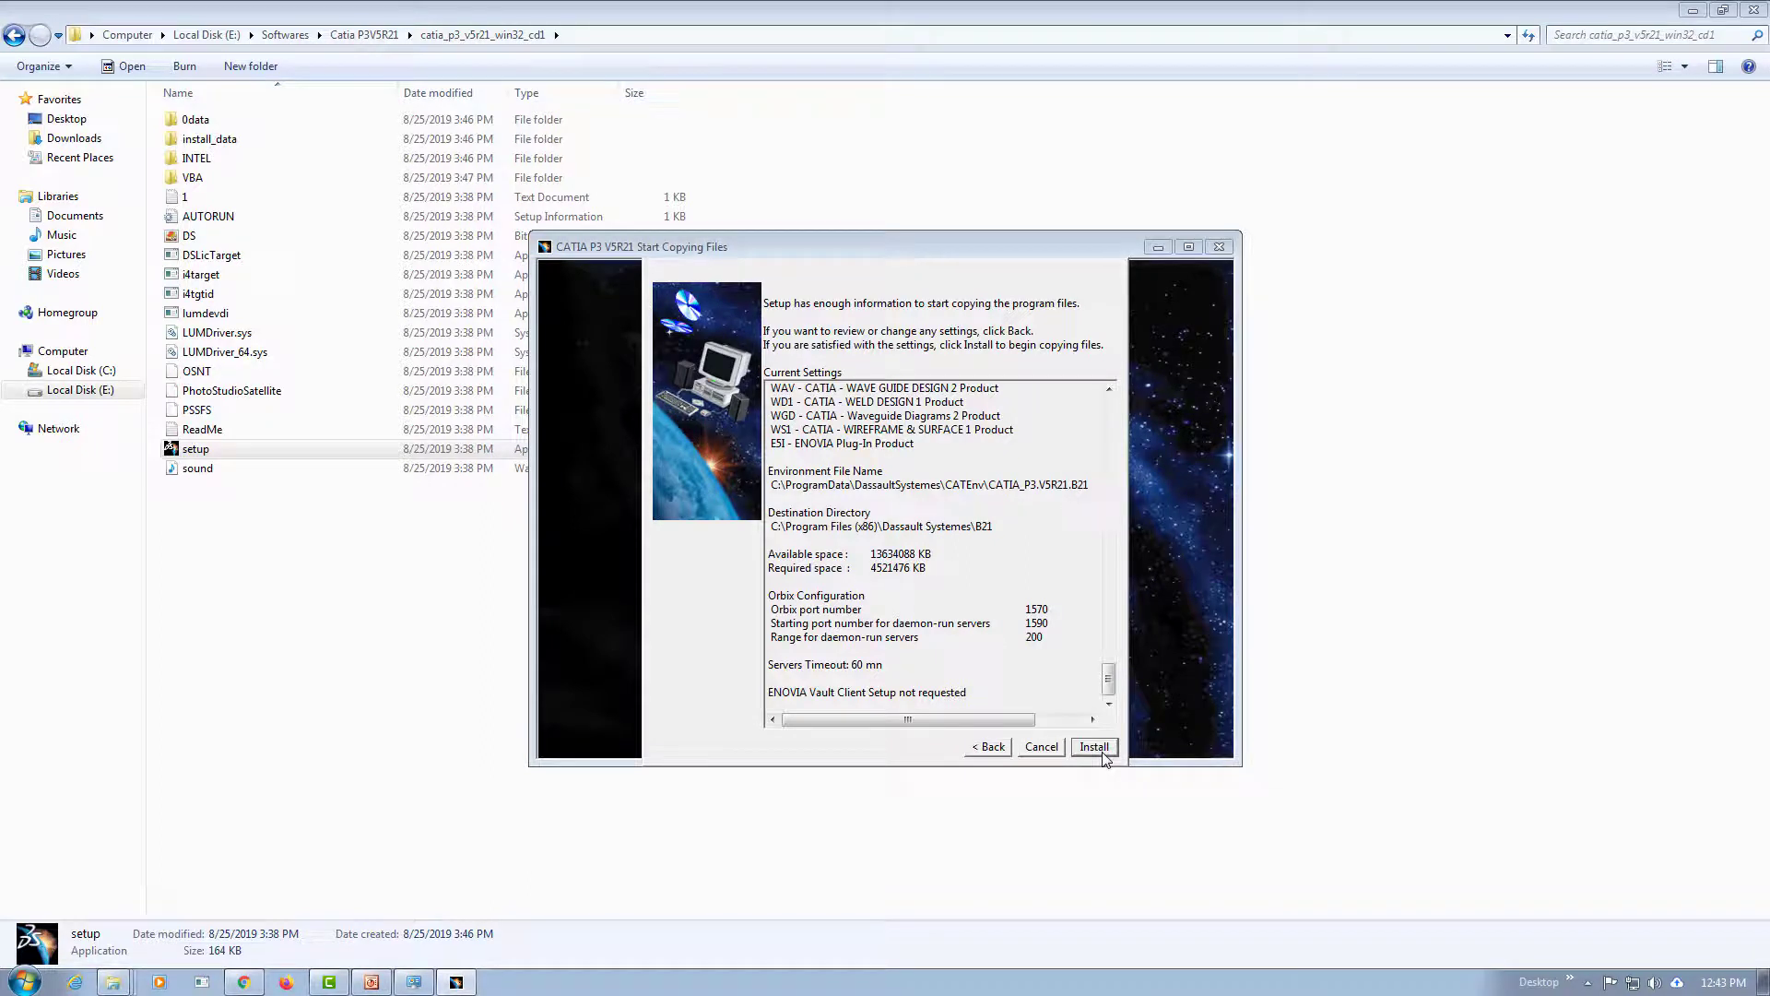
left_click(1095, 747)
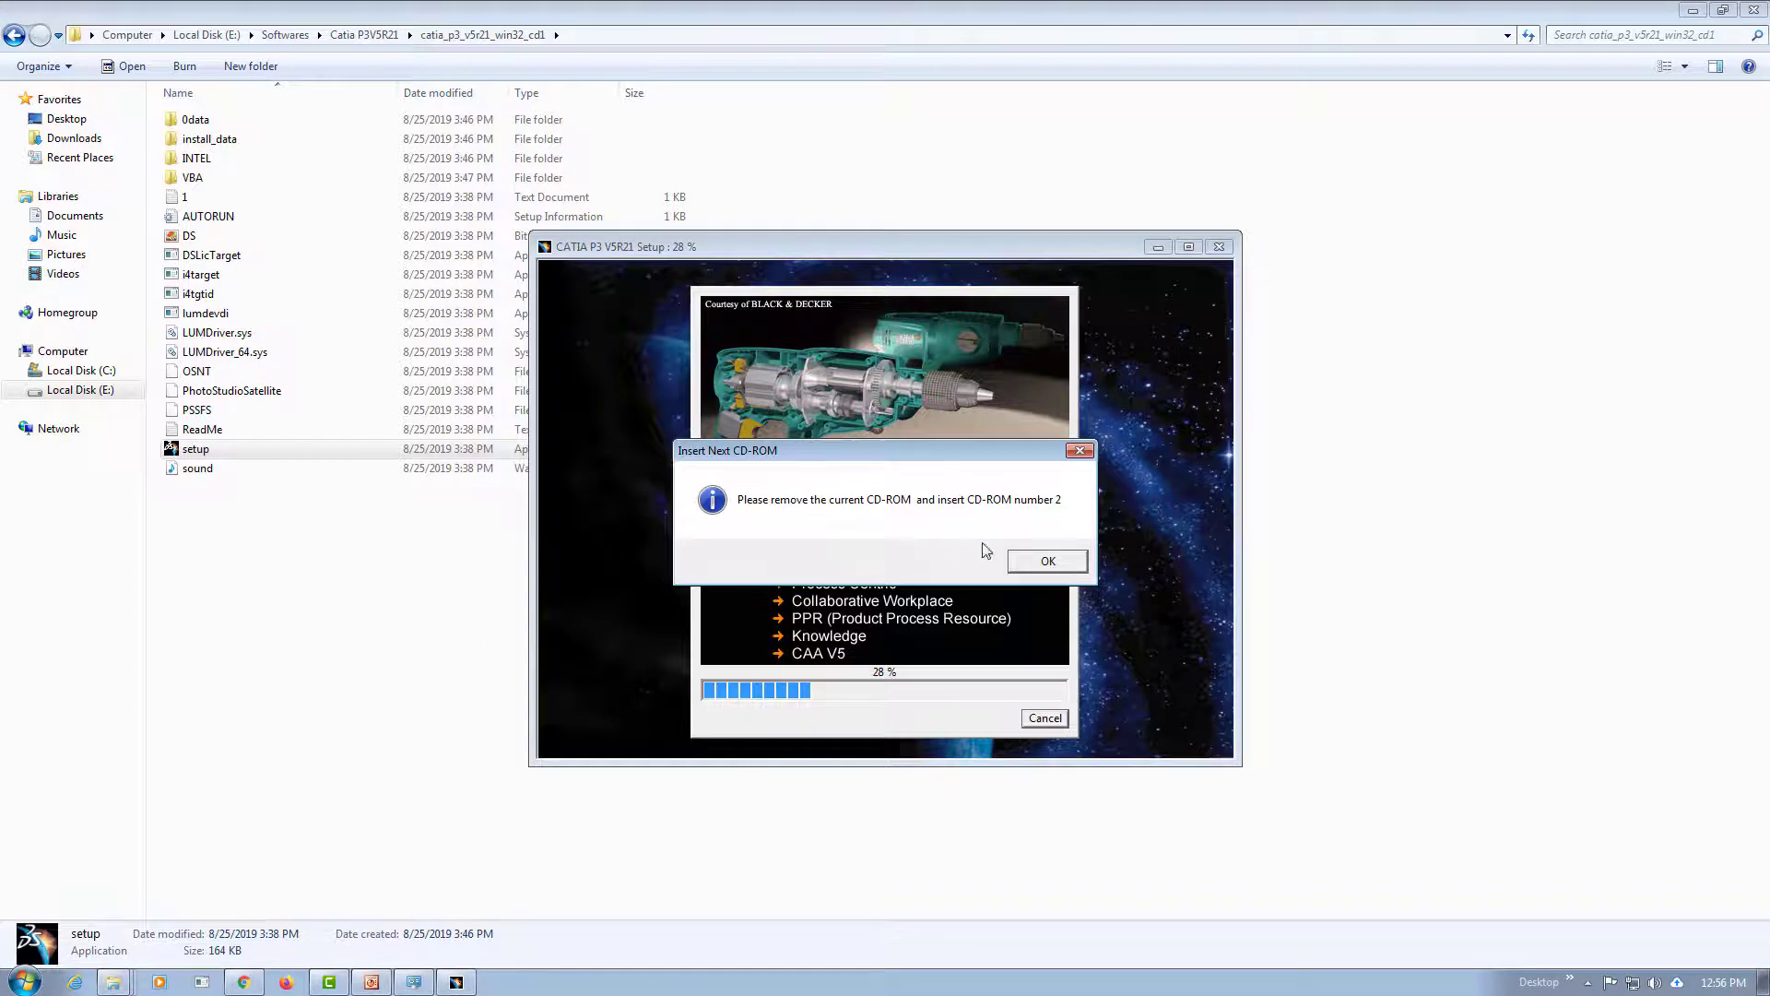
- Try to continue past the CD-ROM number 2 request, then end the CXINST.exe process tree in Windows Task Manager
left_click(1046, 562)
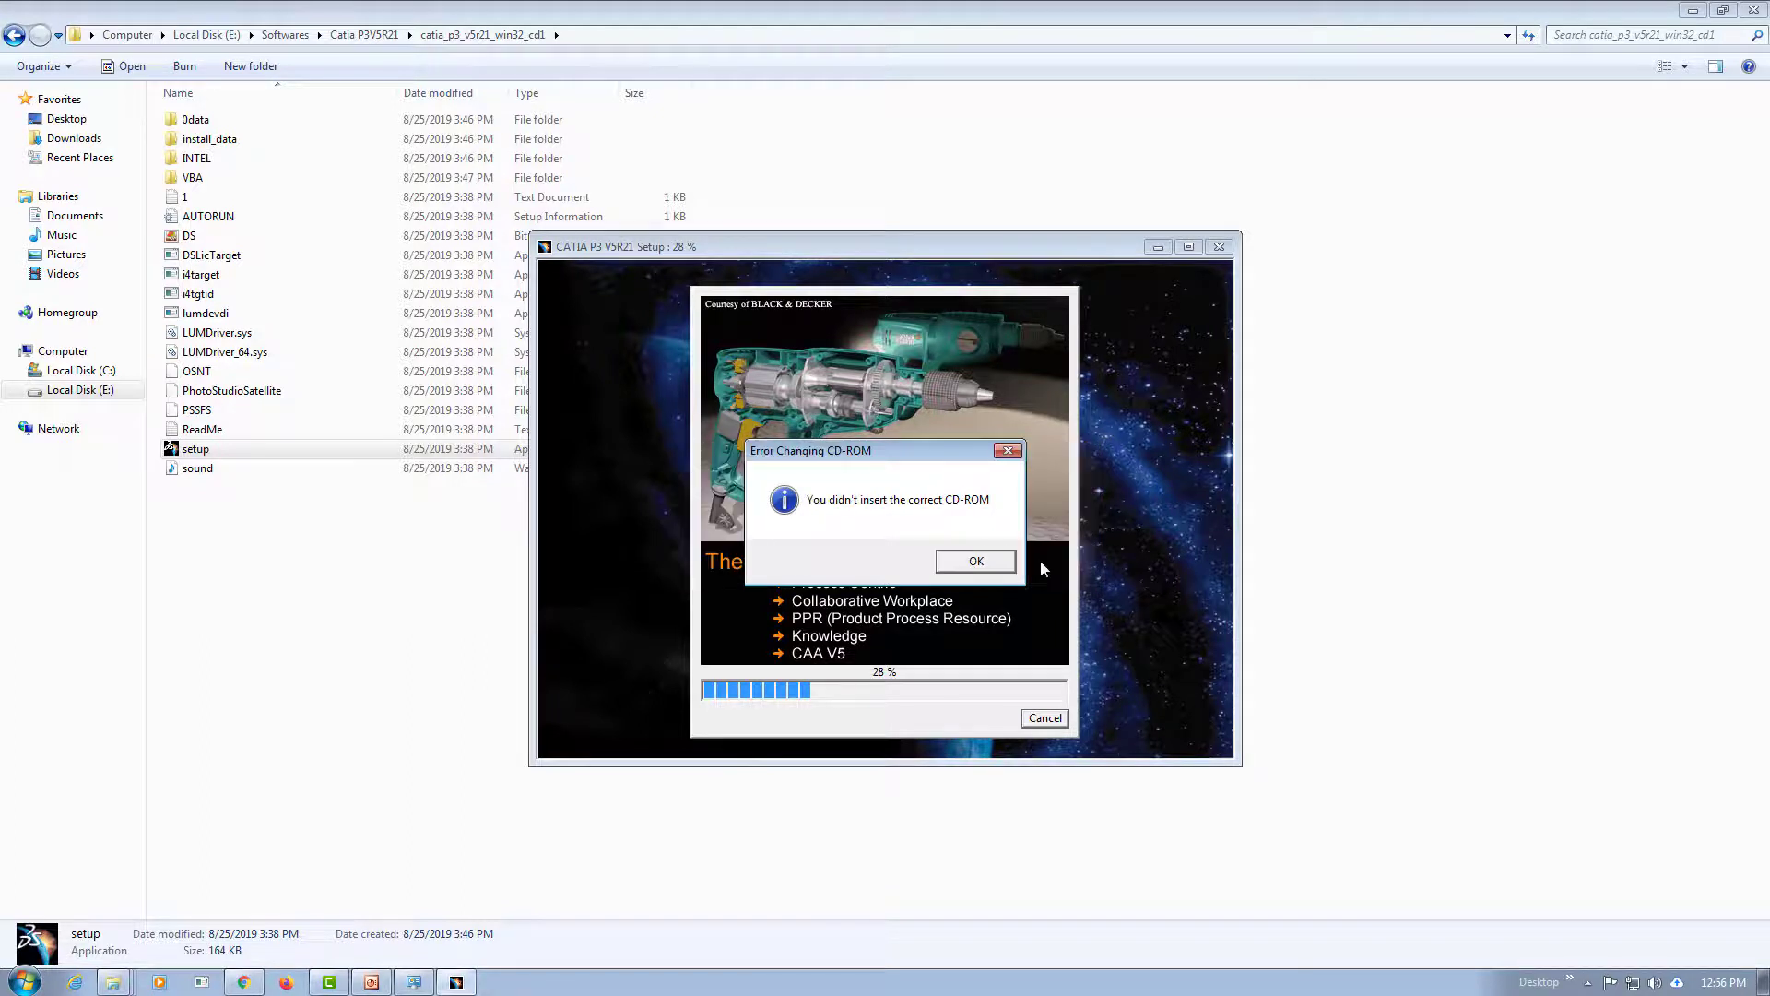
left_click(977, 562)
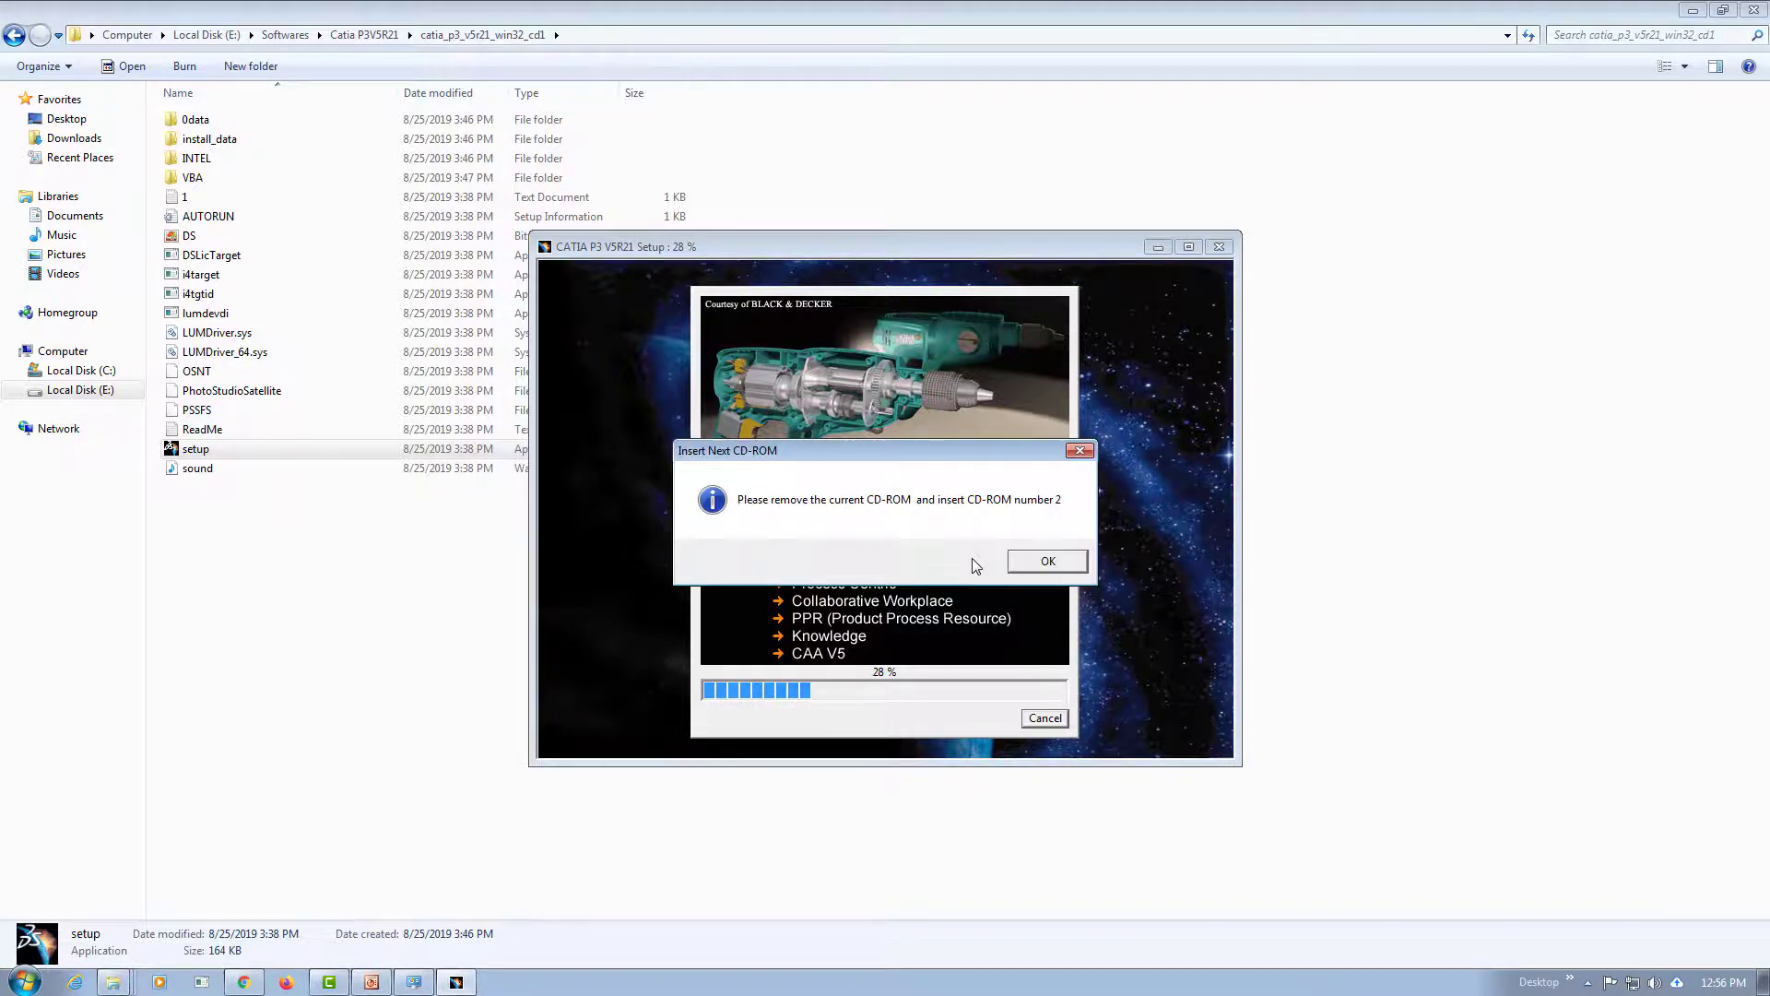
key("ctrl+shift+Escape")
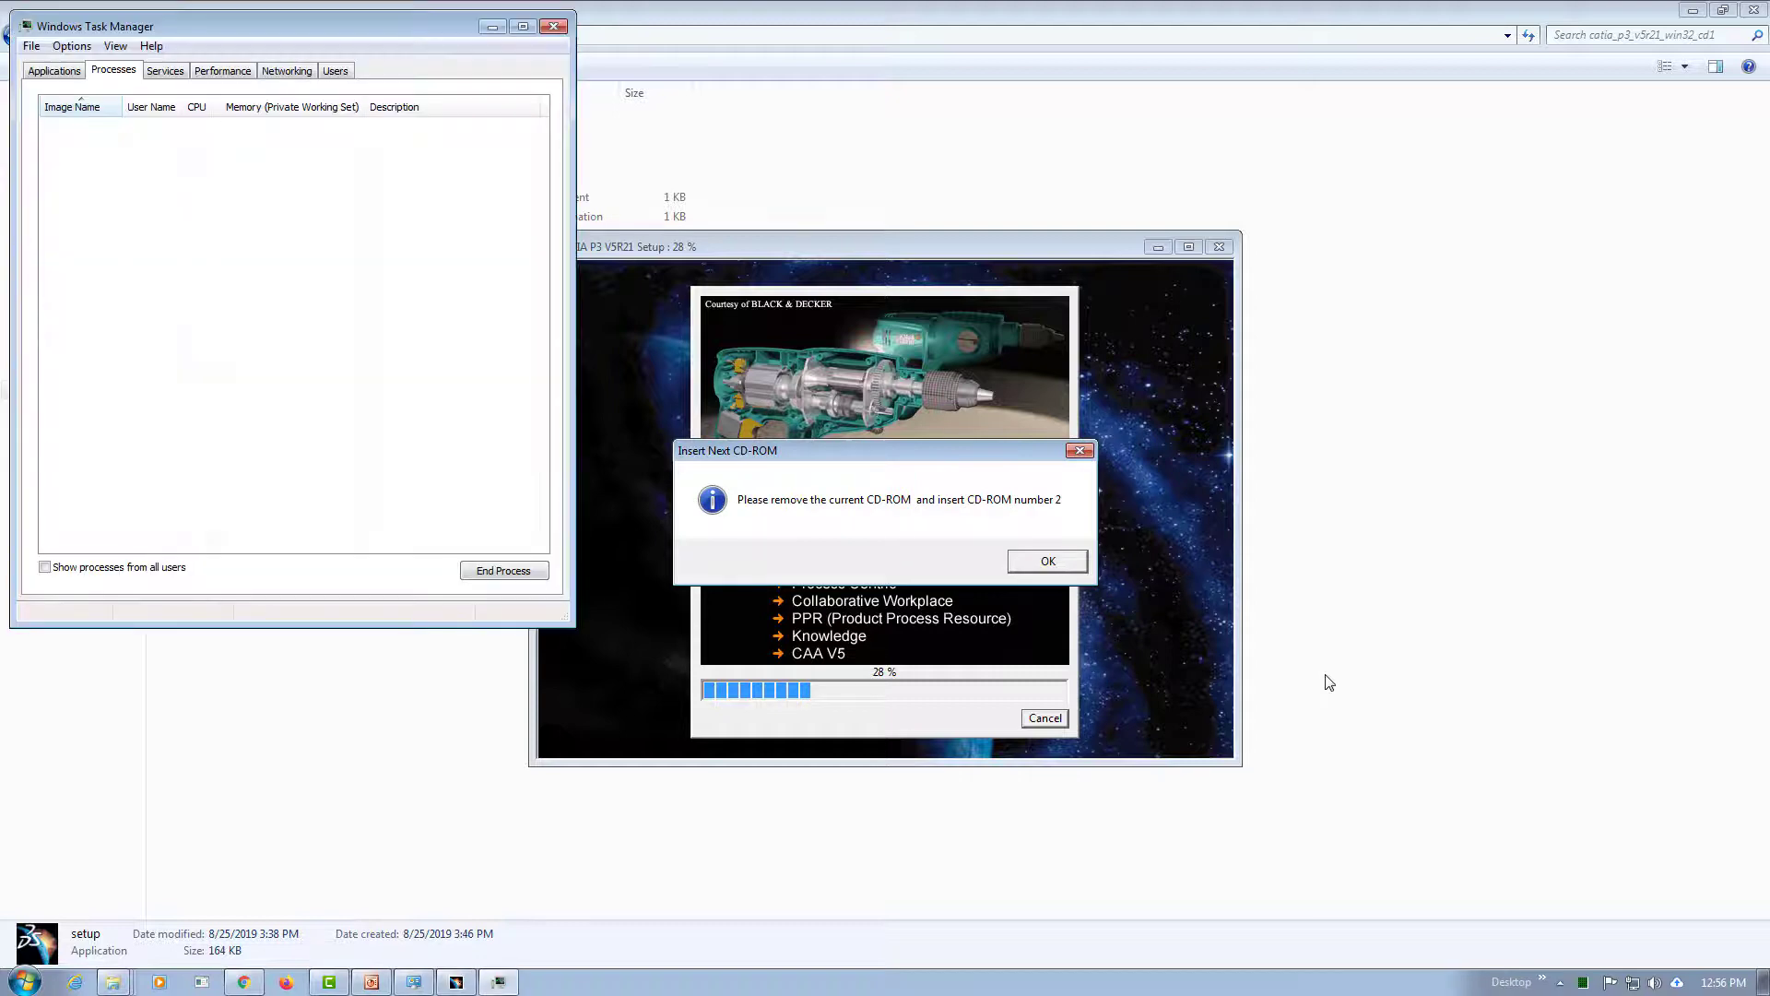
left_click(87, 502)
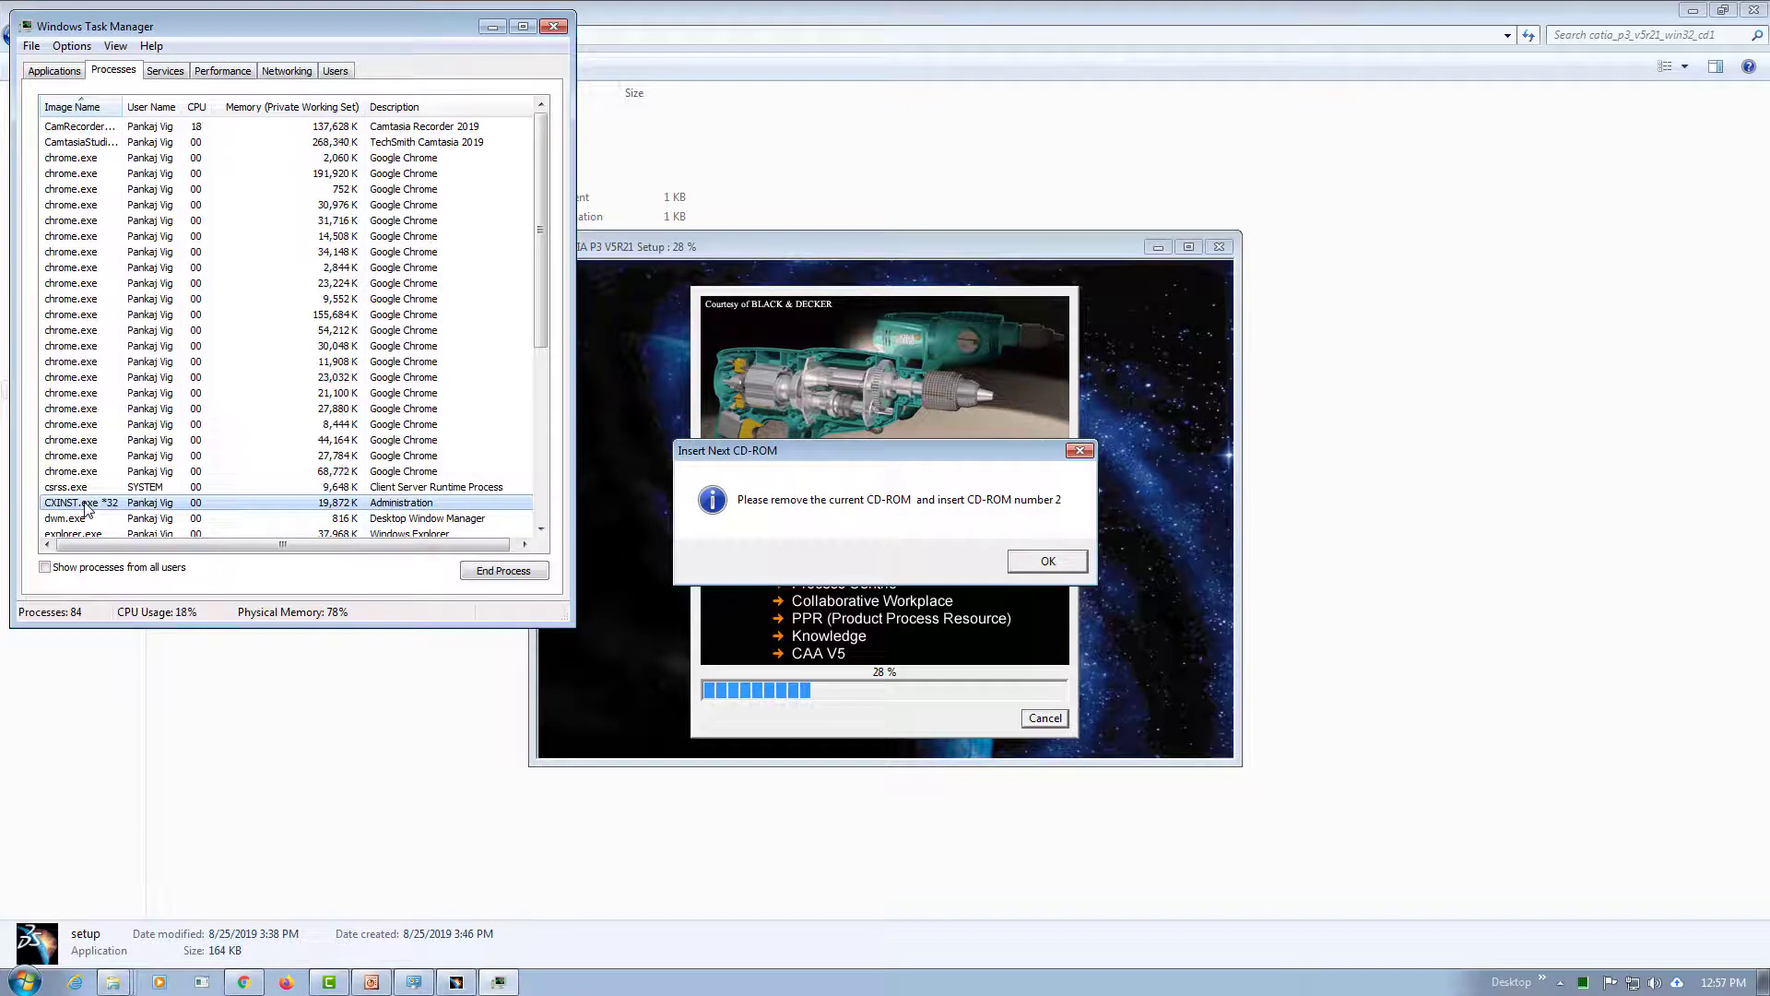
scroll(543, 267, "down", 5)
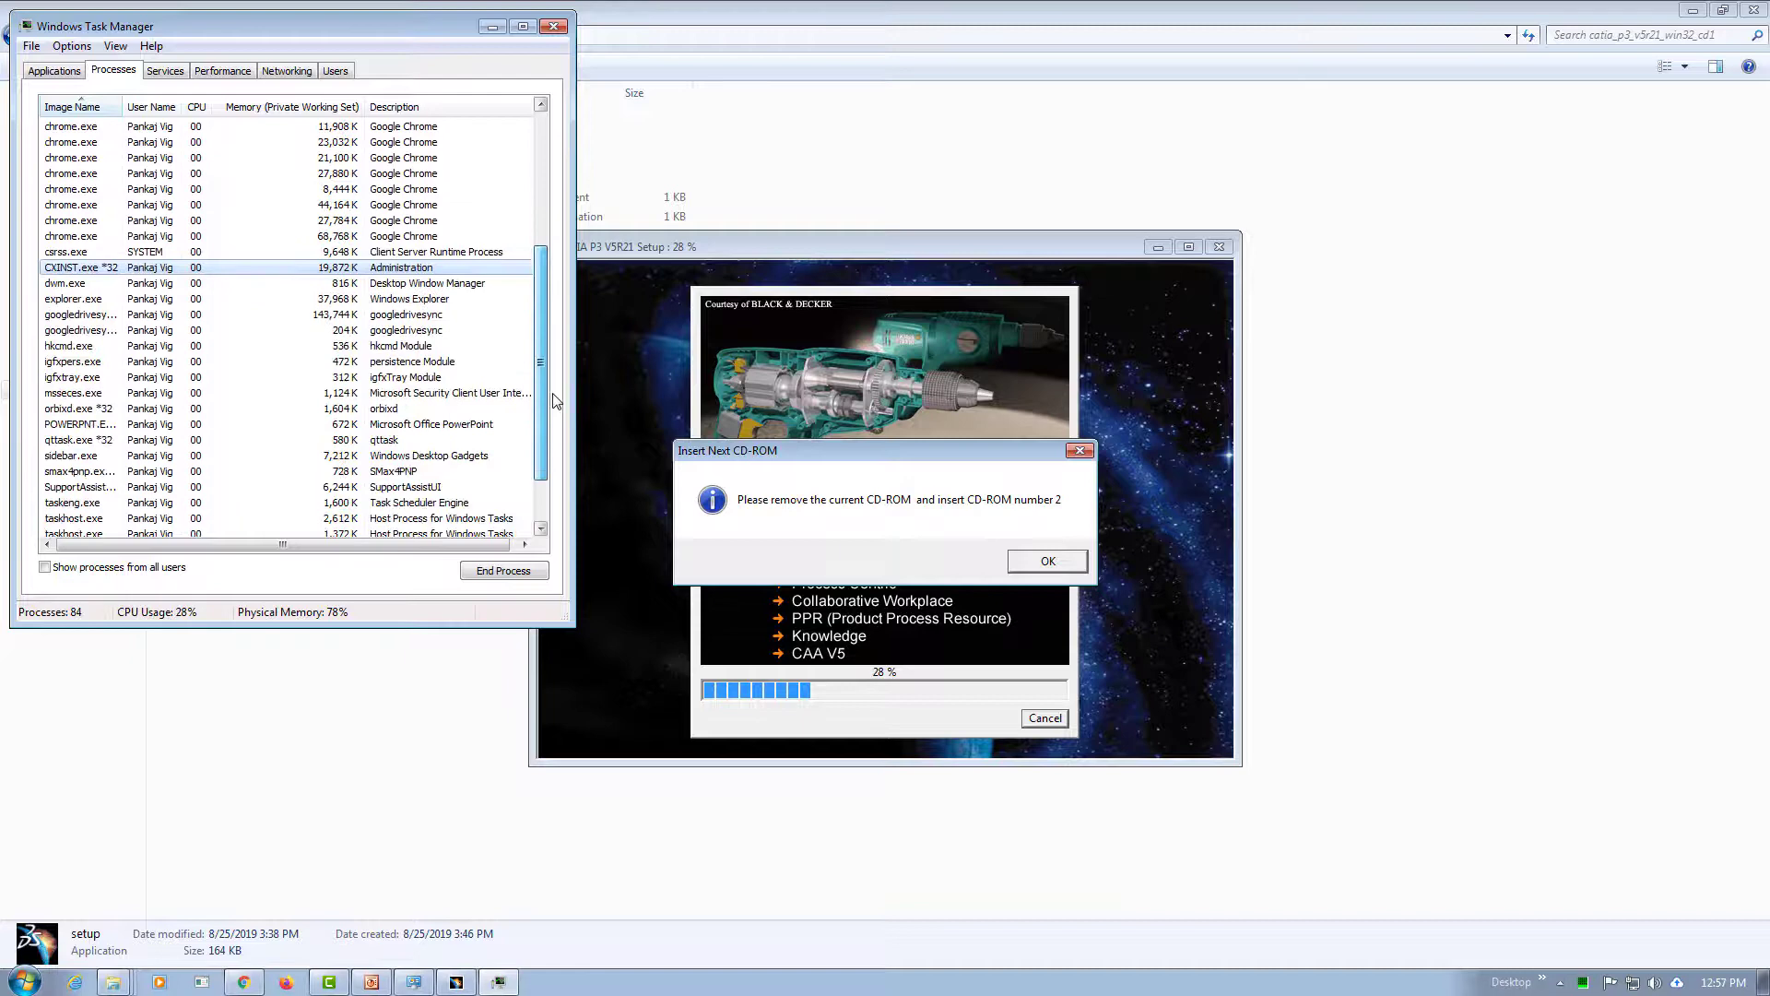
right_click(111, 268)
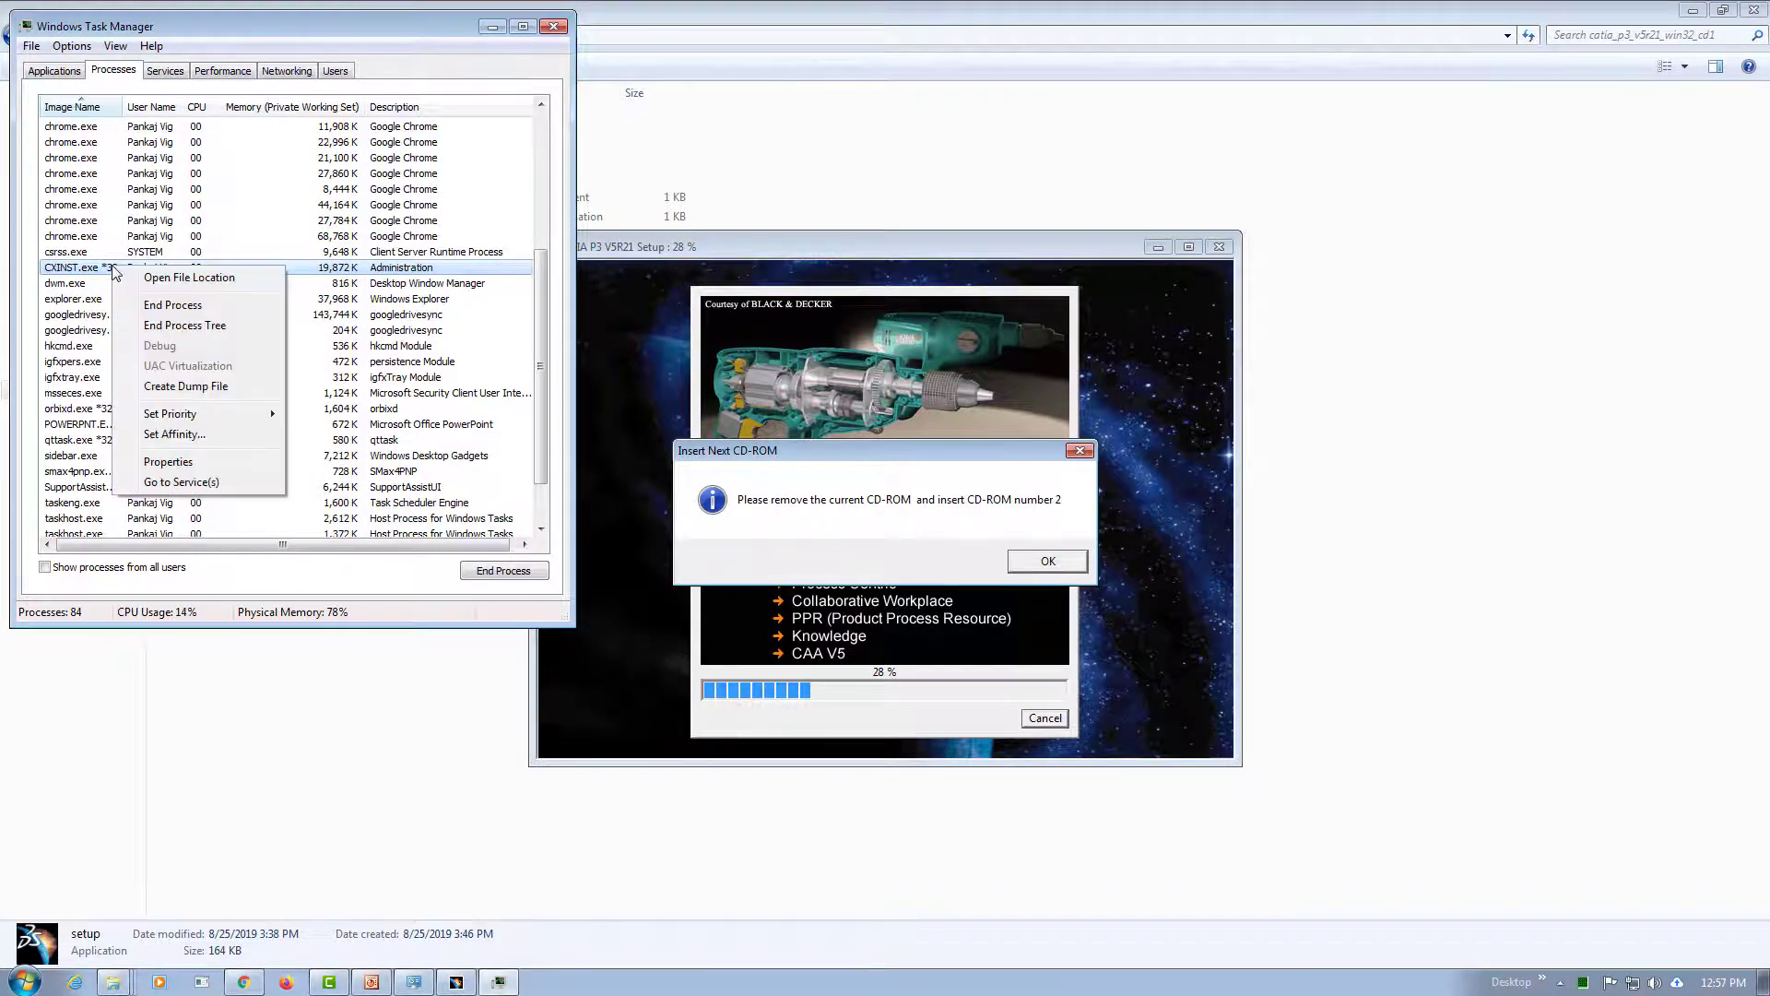
left_click(219, 335)
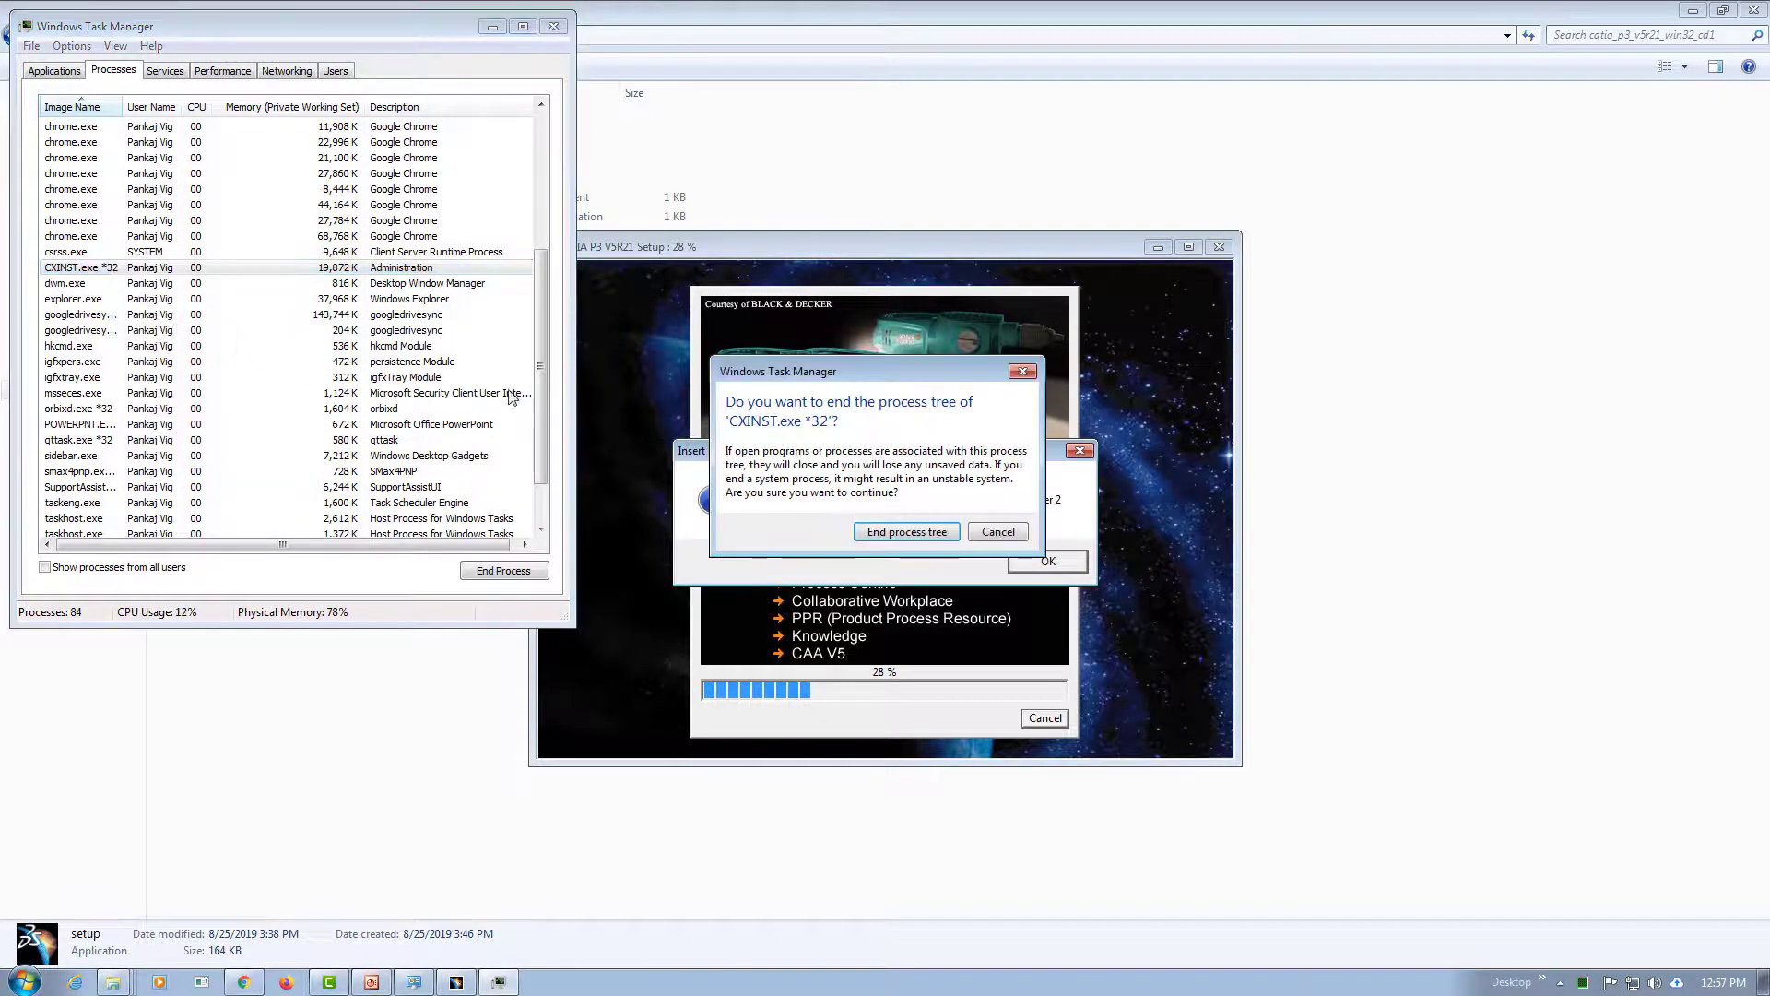
left_click(906, 538)
left_click(554, 26)
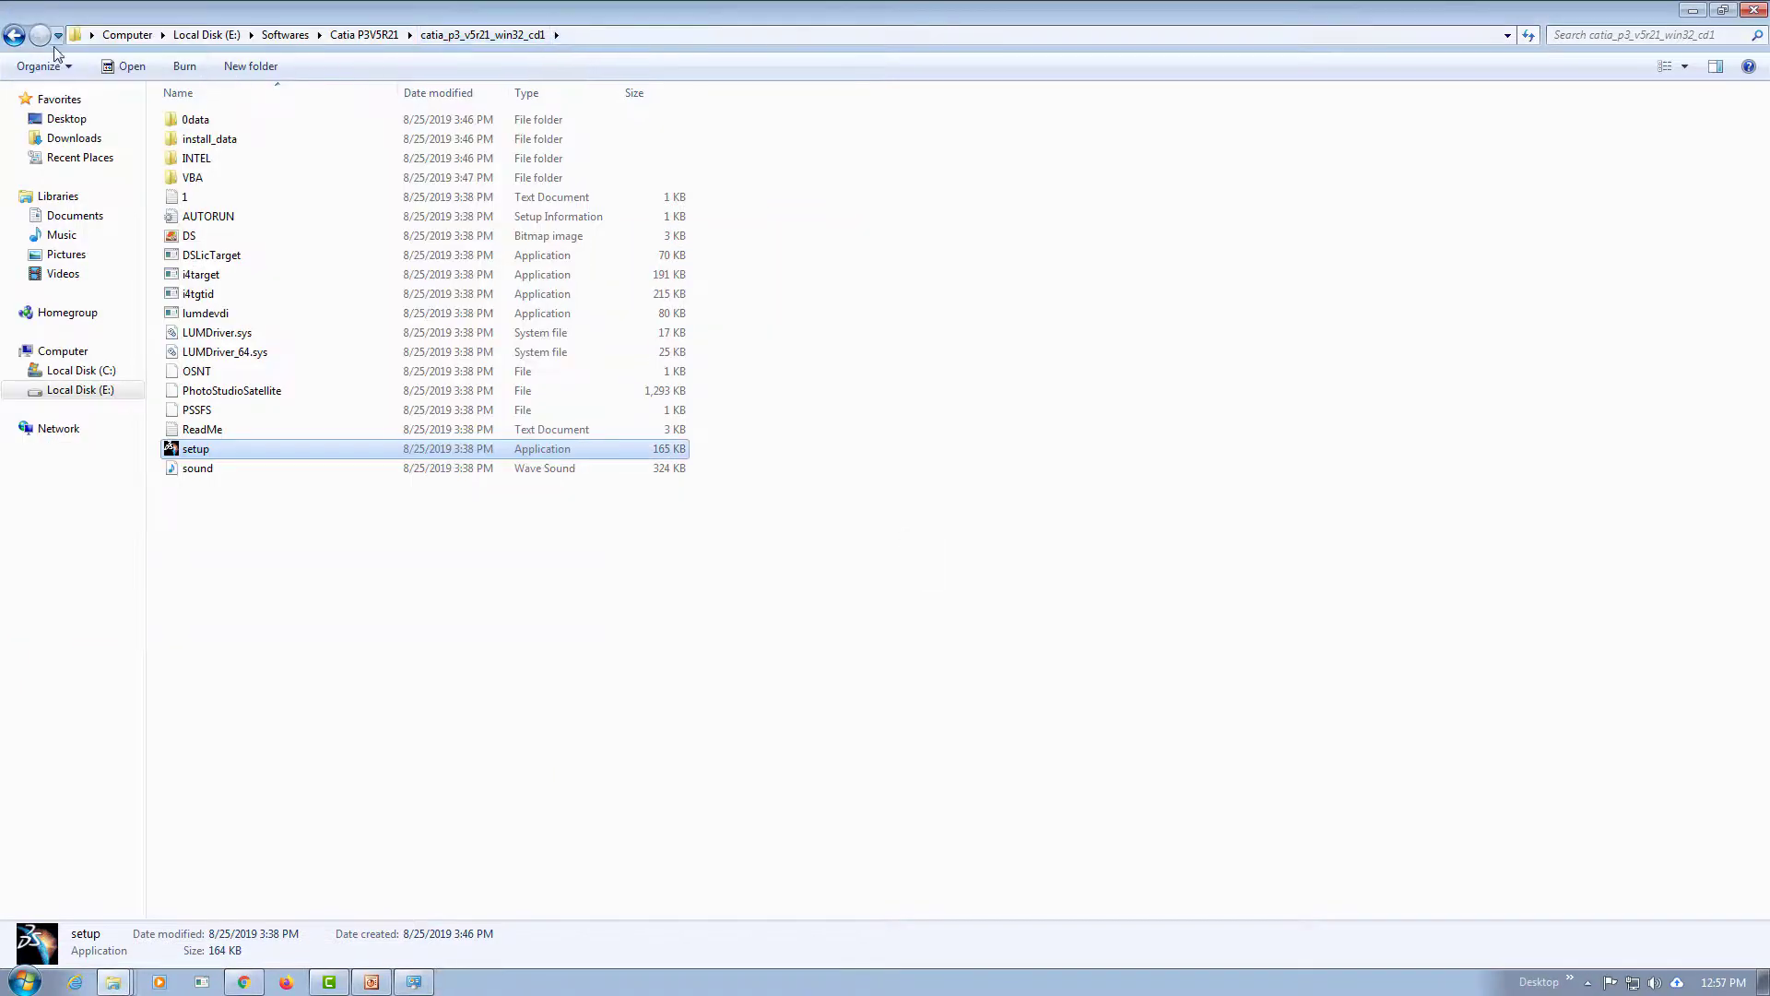
- Run the setup application from the catia_p3_v5r21_win32_cd2 folder and continue past its welcome page
left_click(18, 38)
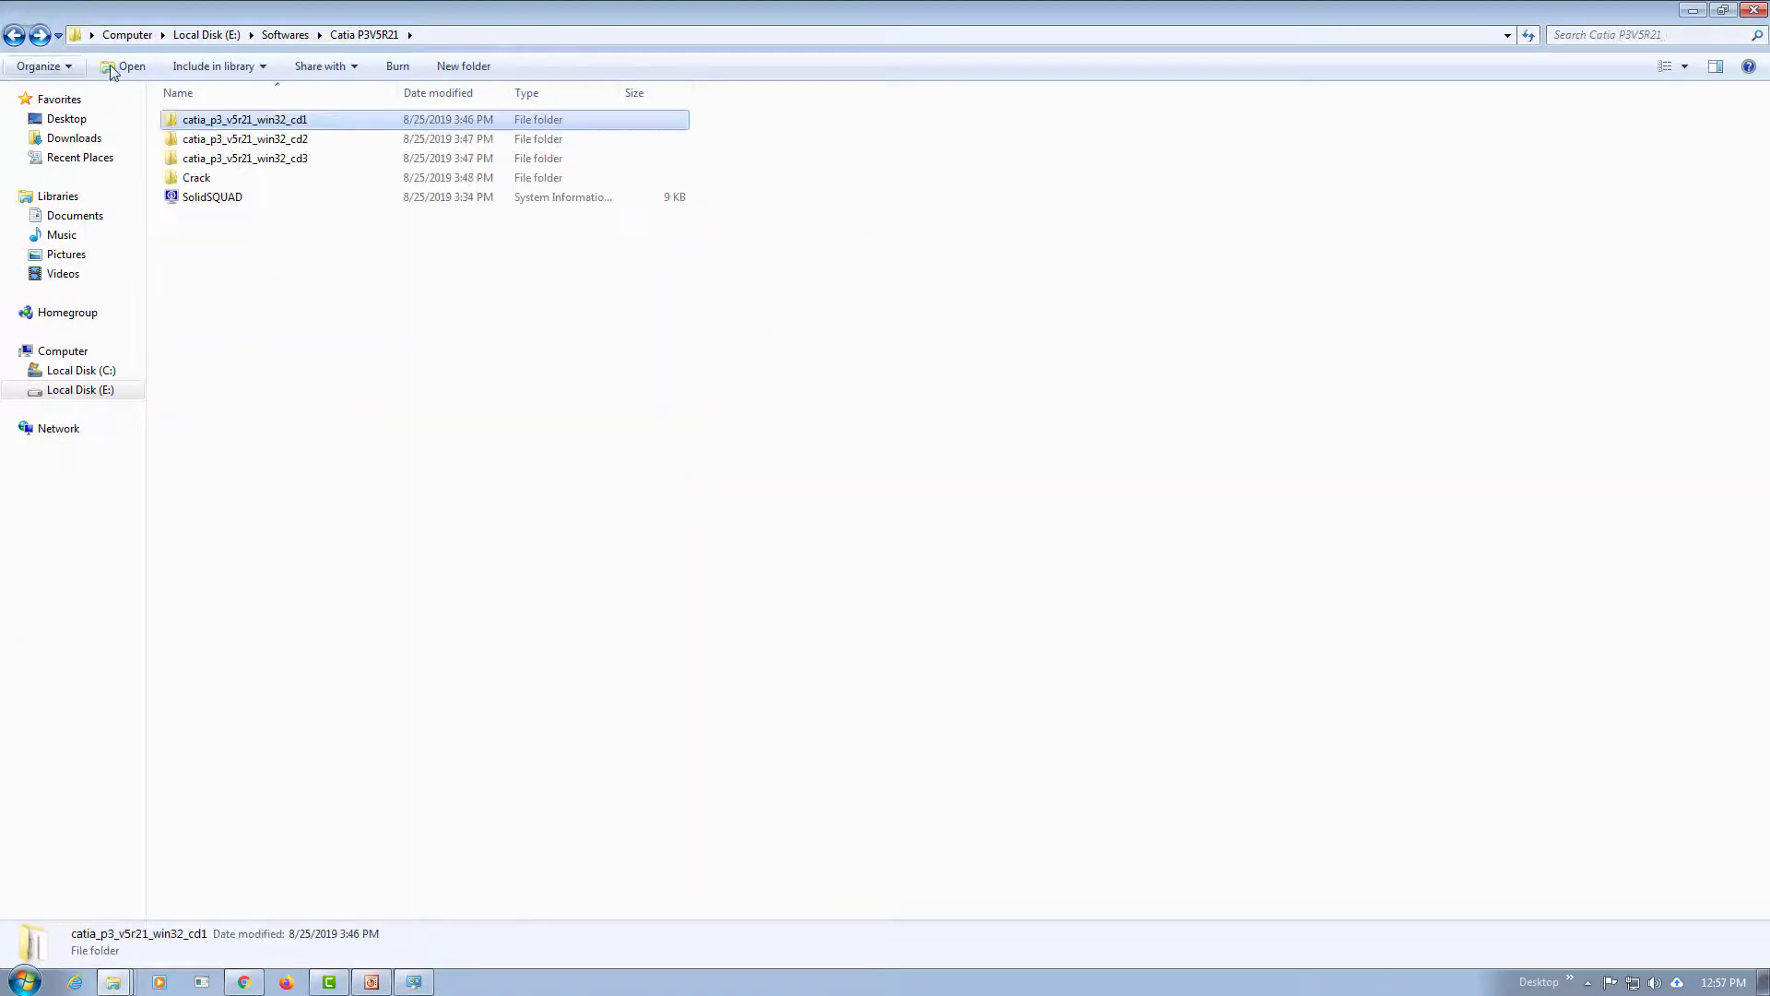
left_click(283, 143)
double_click(283, 143)
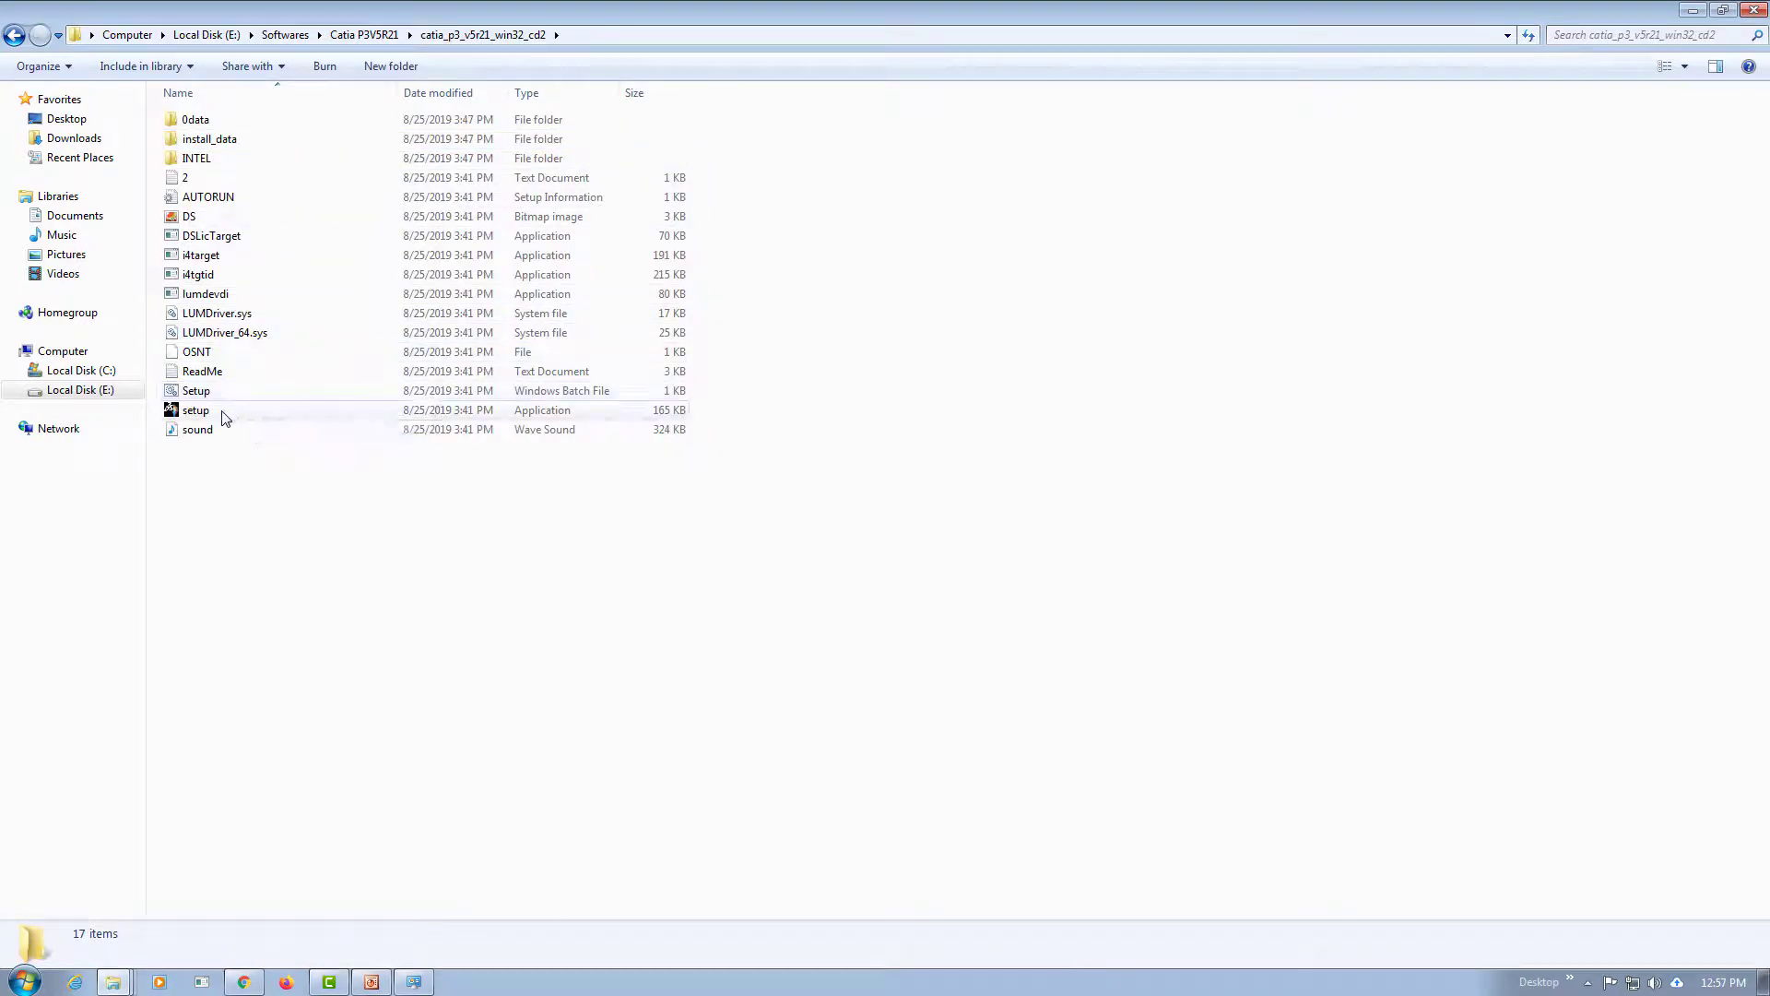
double_click(260, 415)
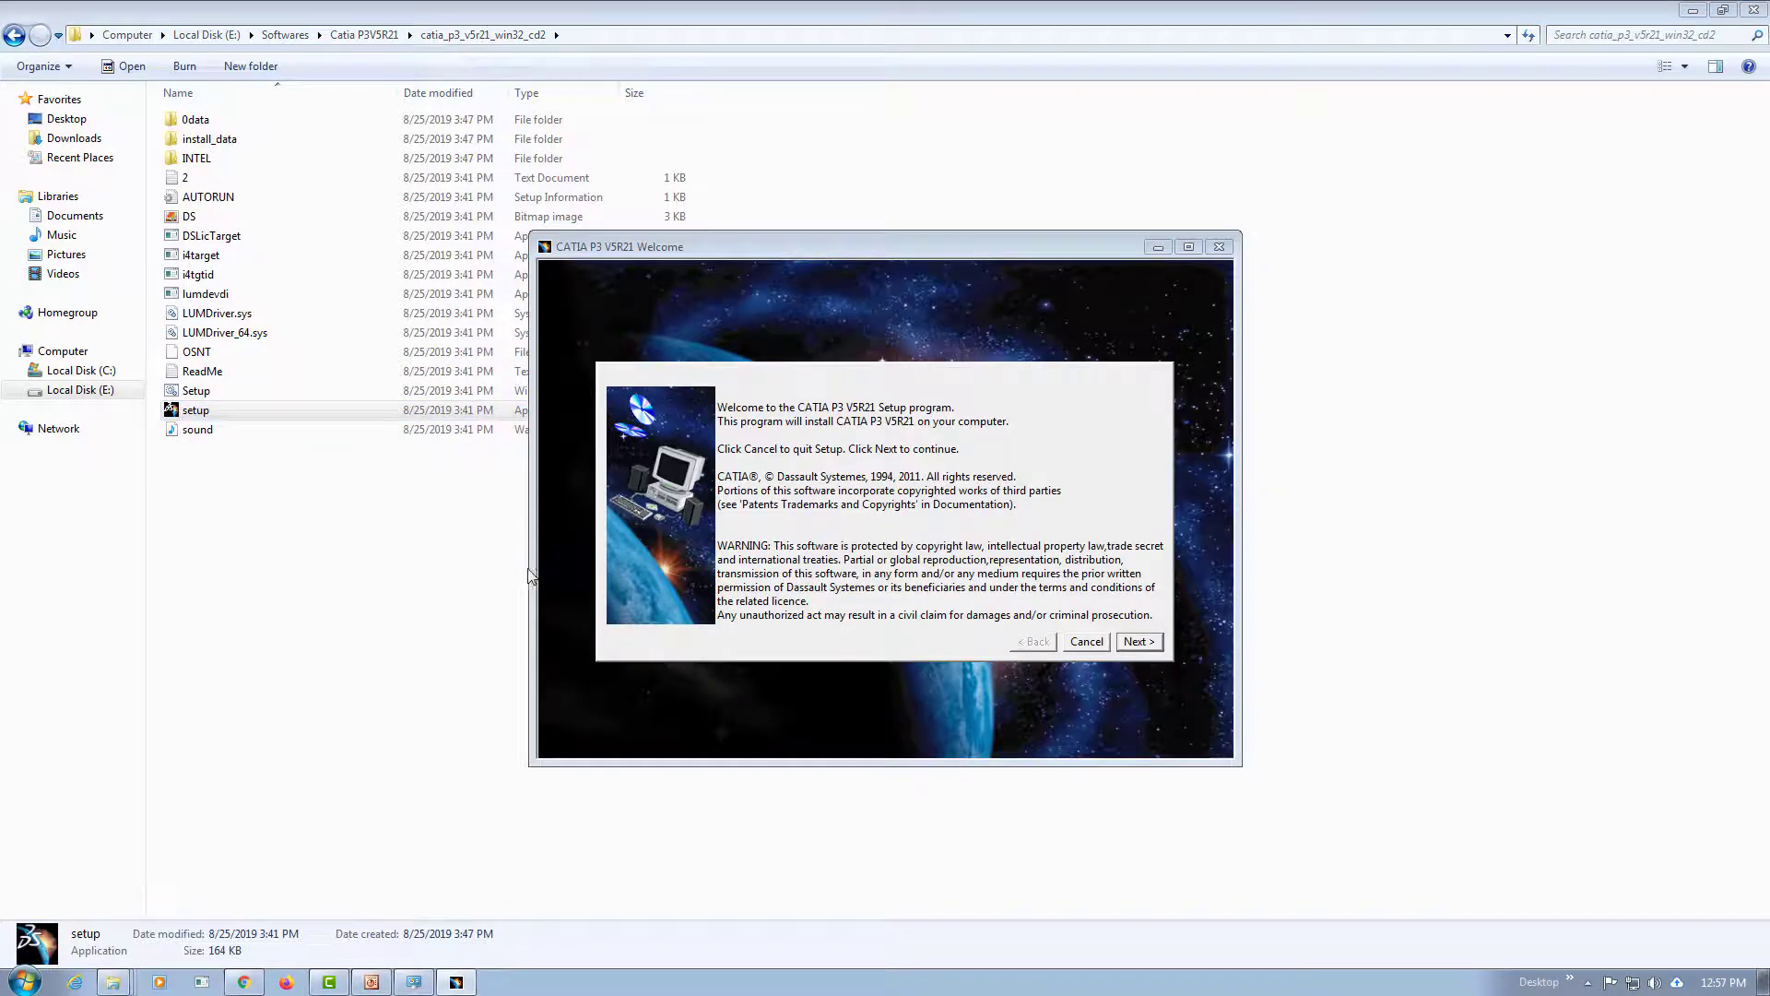
left_click(1140, 641)
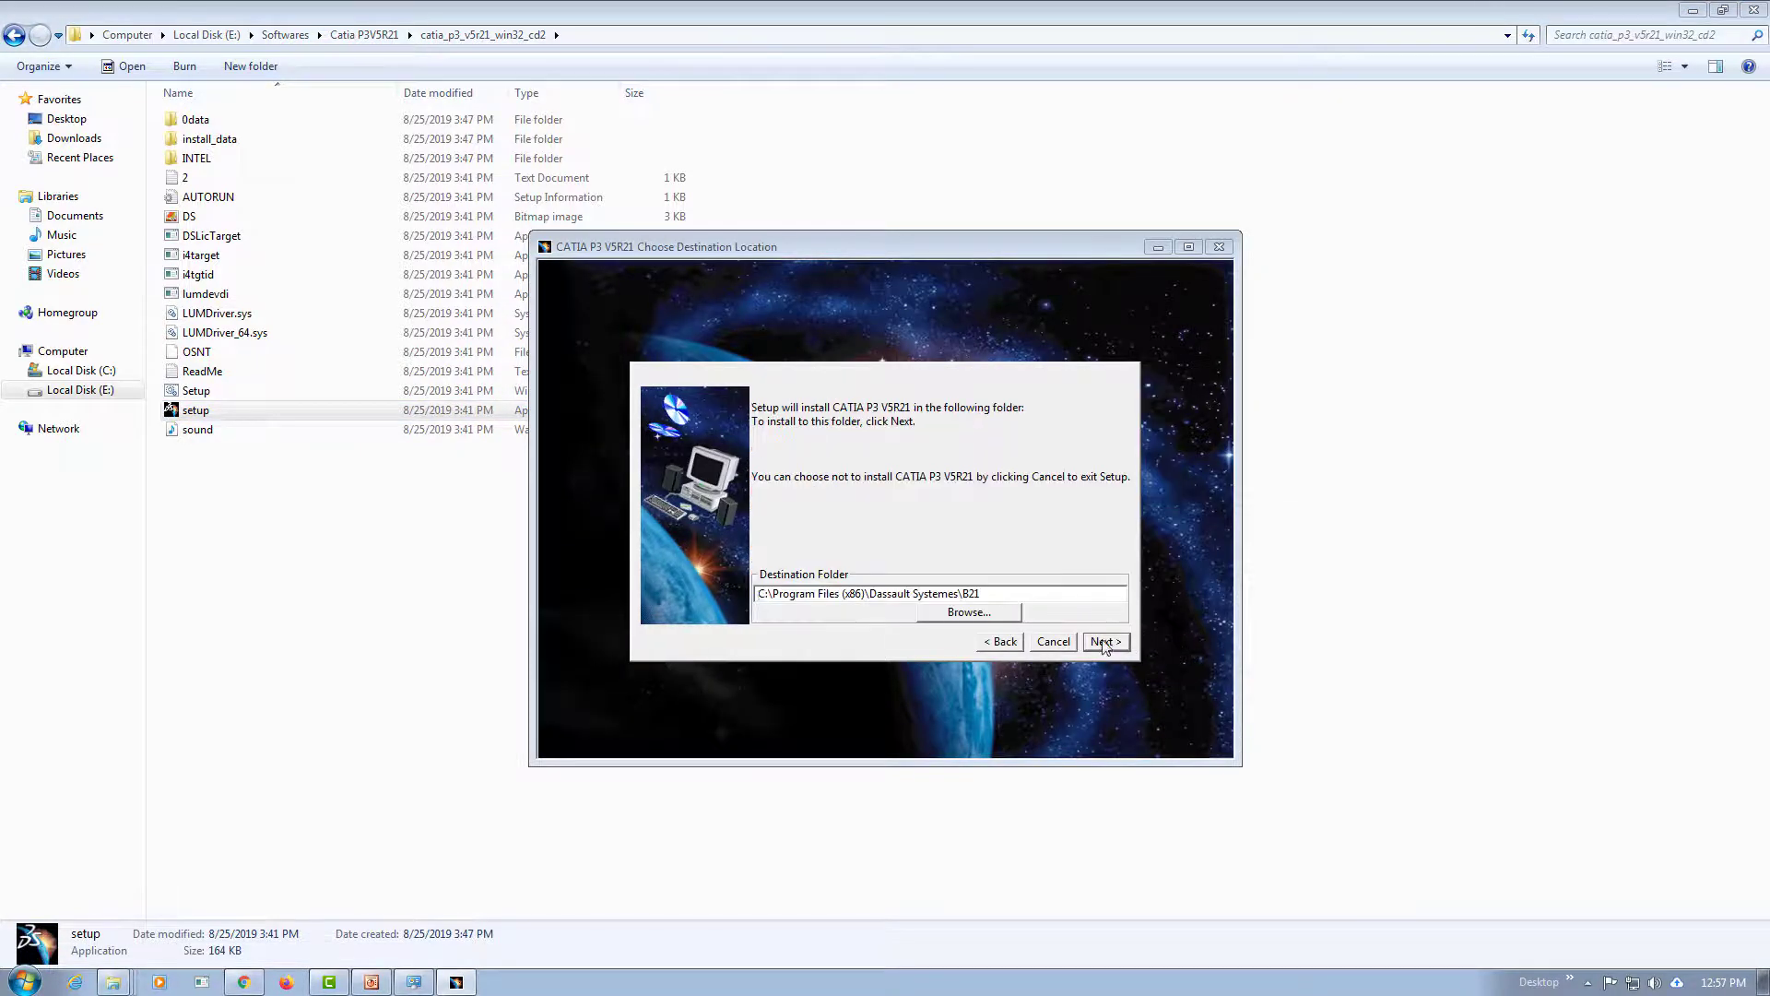
- Keep the default destination folder and environment directory, and choose the Complete setup type for CATIA P3 V5R21
left_click(1103, 643)
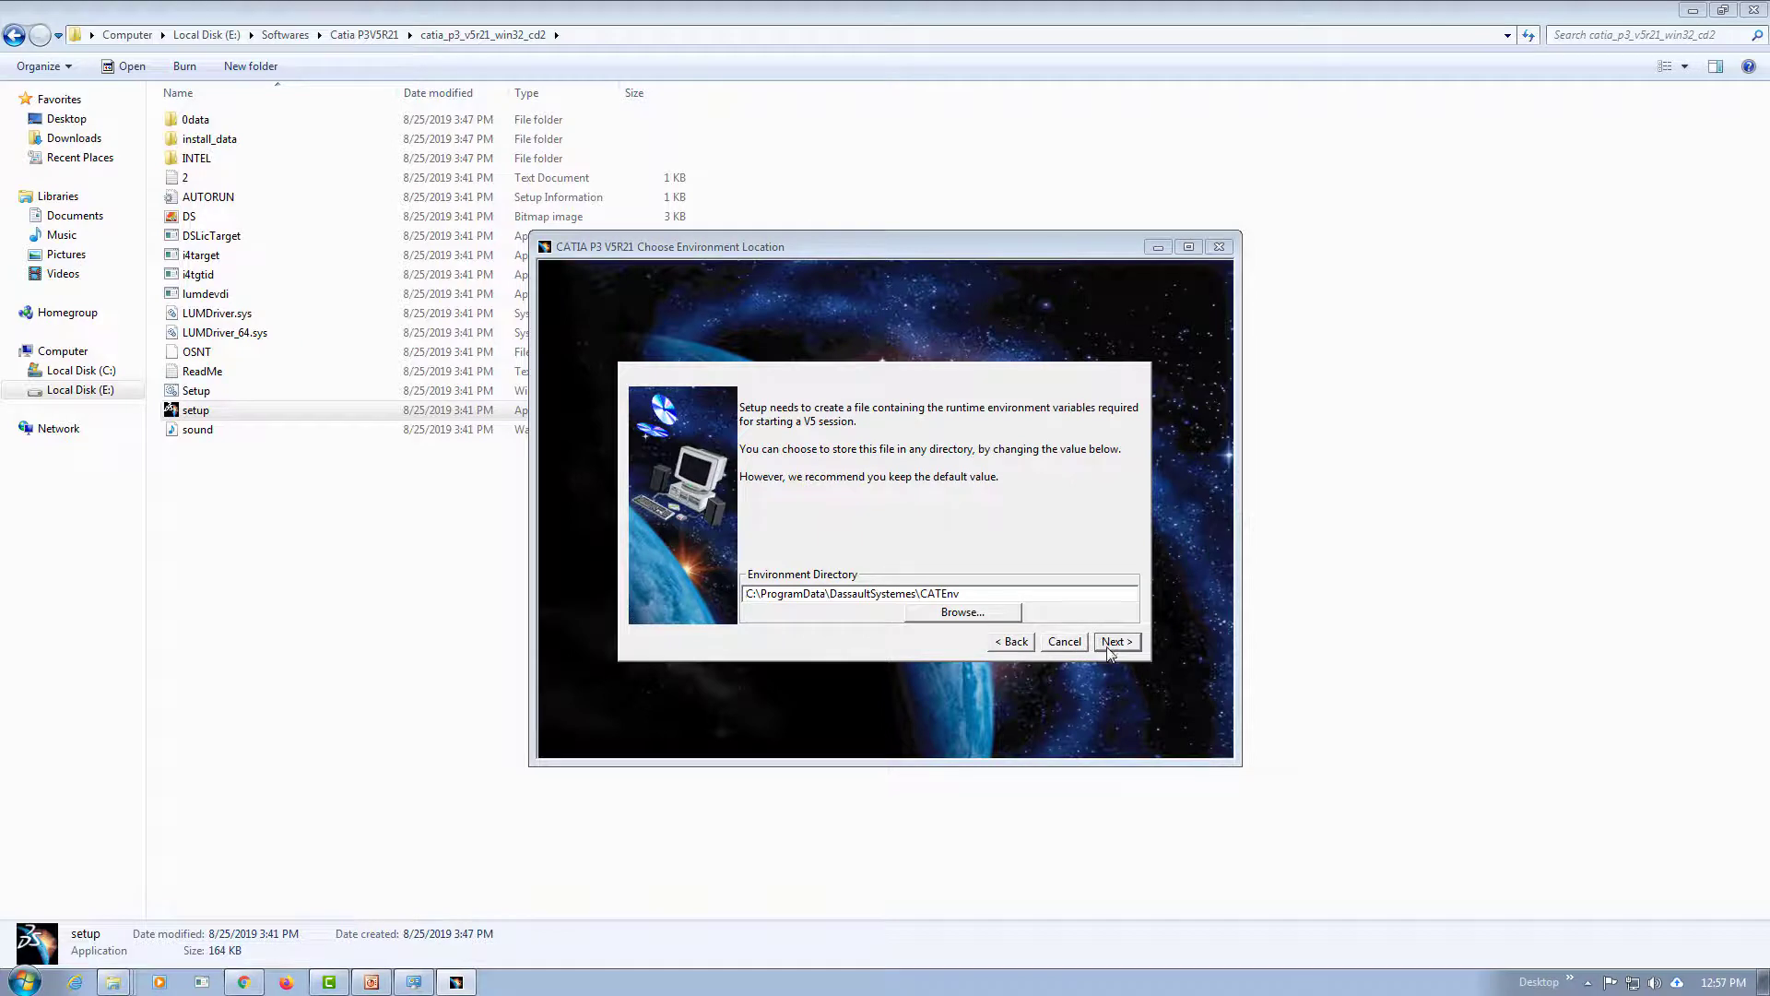
left_click(1114, 643)
left_click(1139, 642)
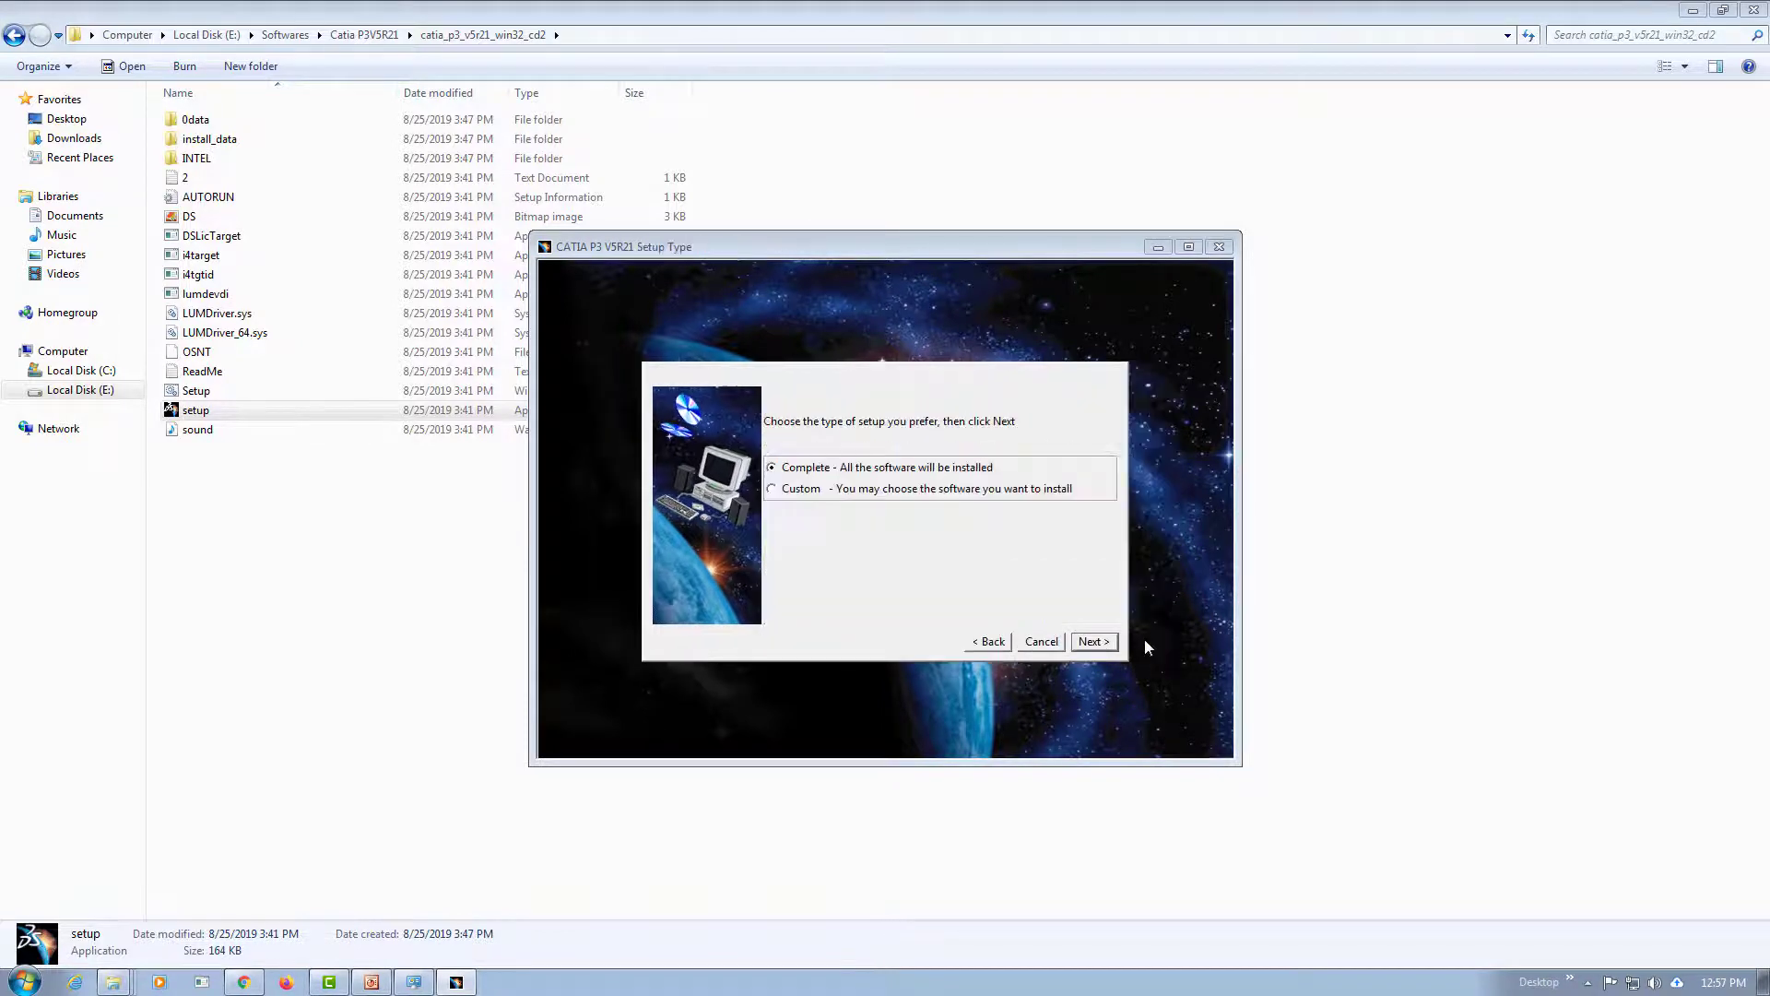
left_click(1110, 643)
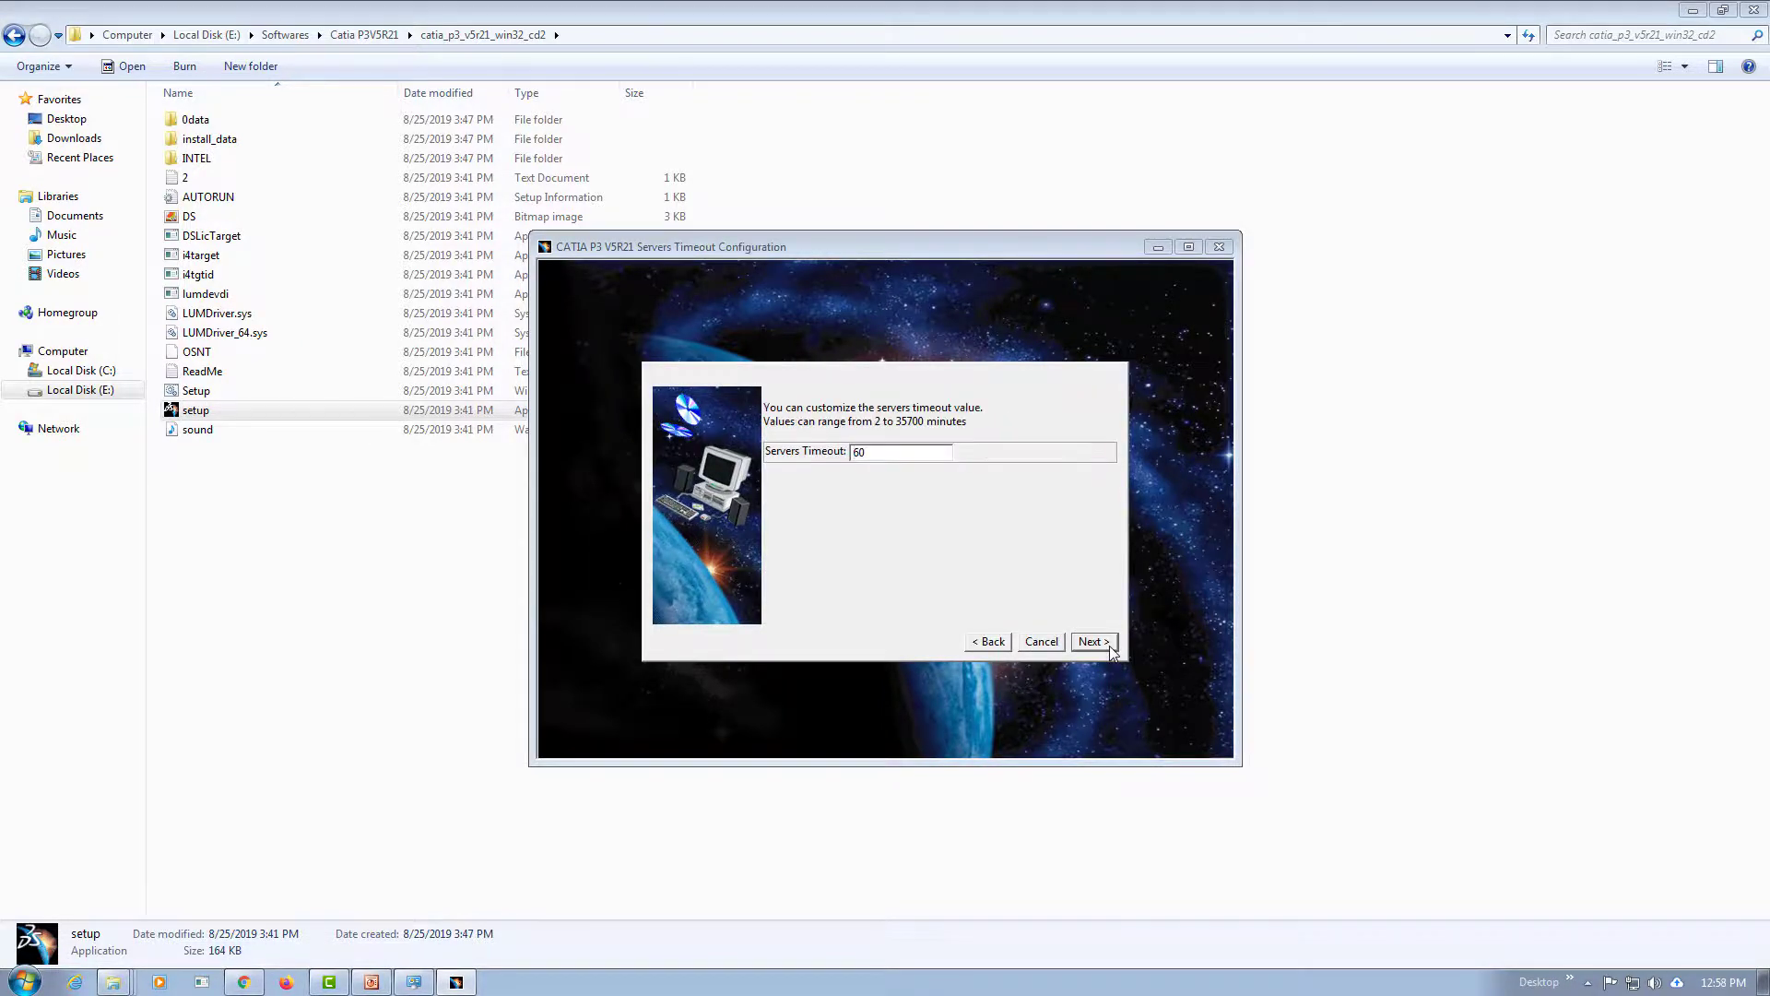
- Keep the servers timeout of 60 minutes, leave out the online documentation, and start copying the program files
left_click(1109, 645)
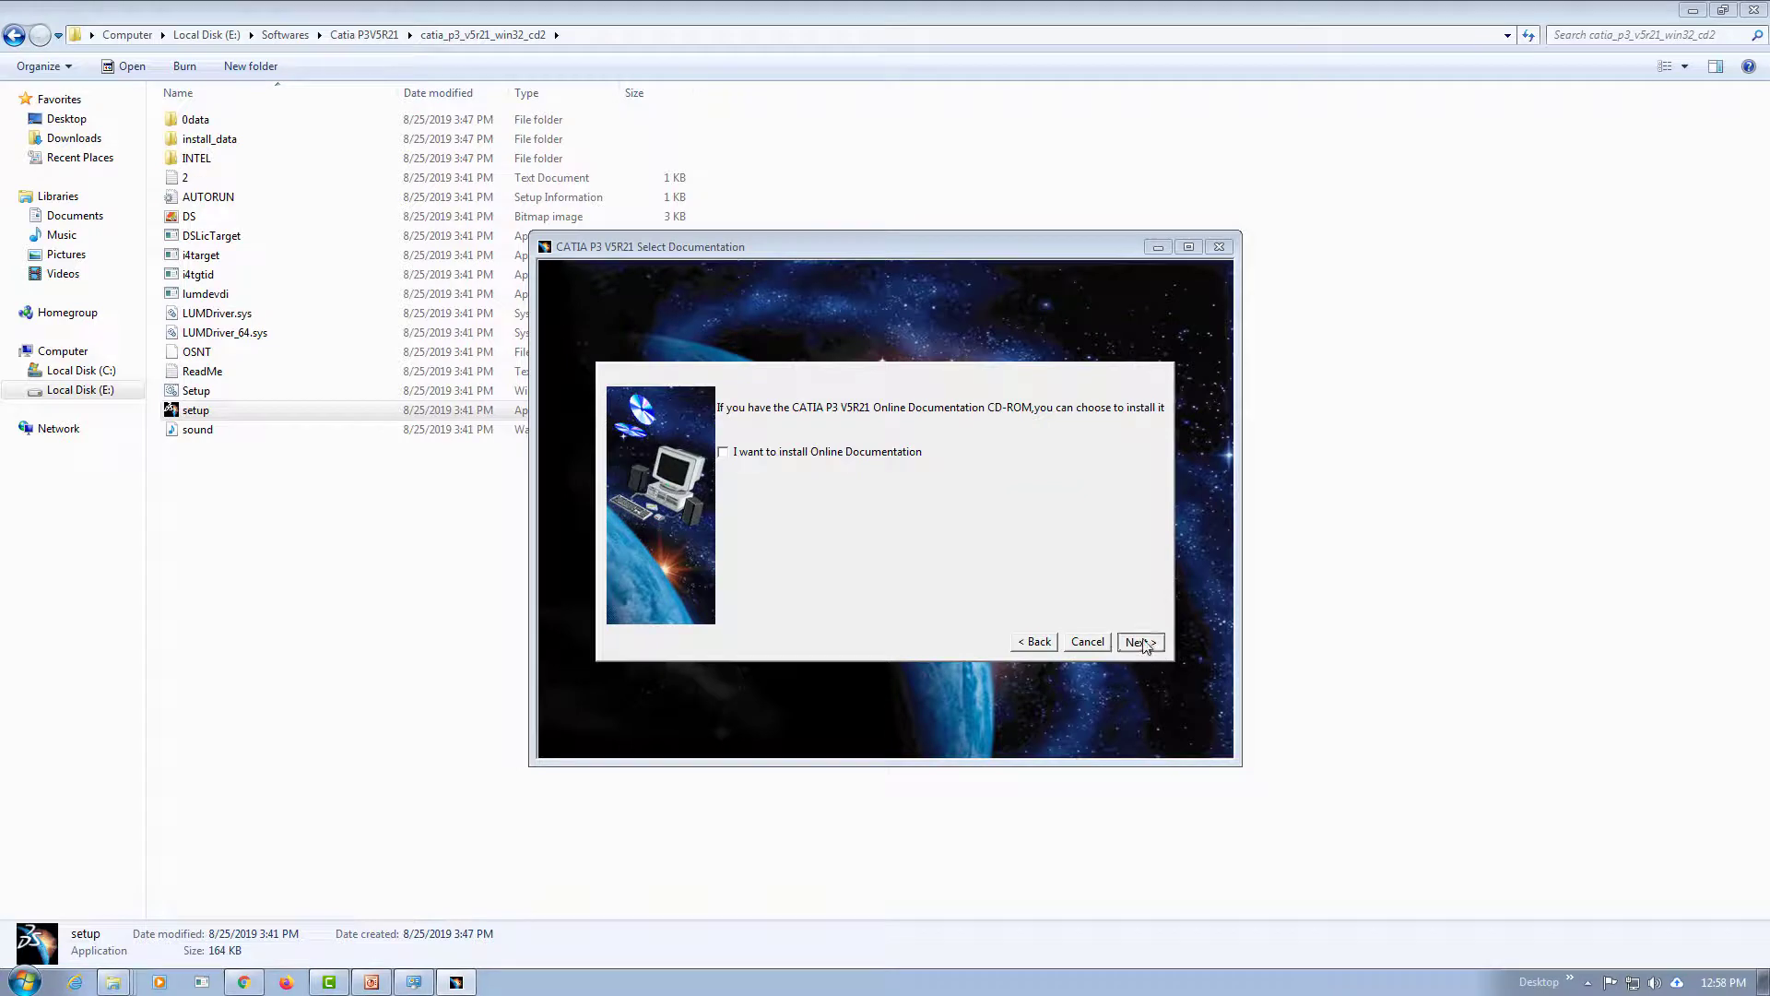
left_click(1138, 643)
left_click(1095, 745)
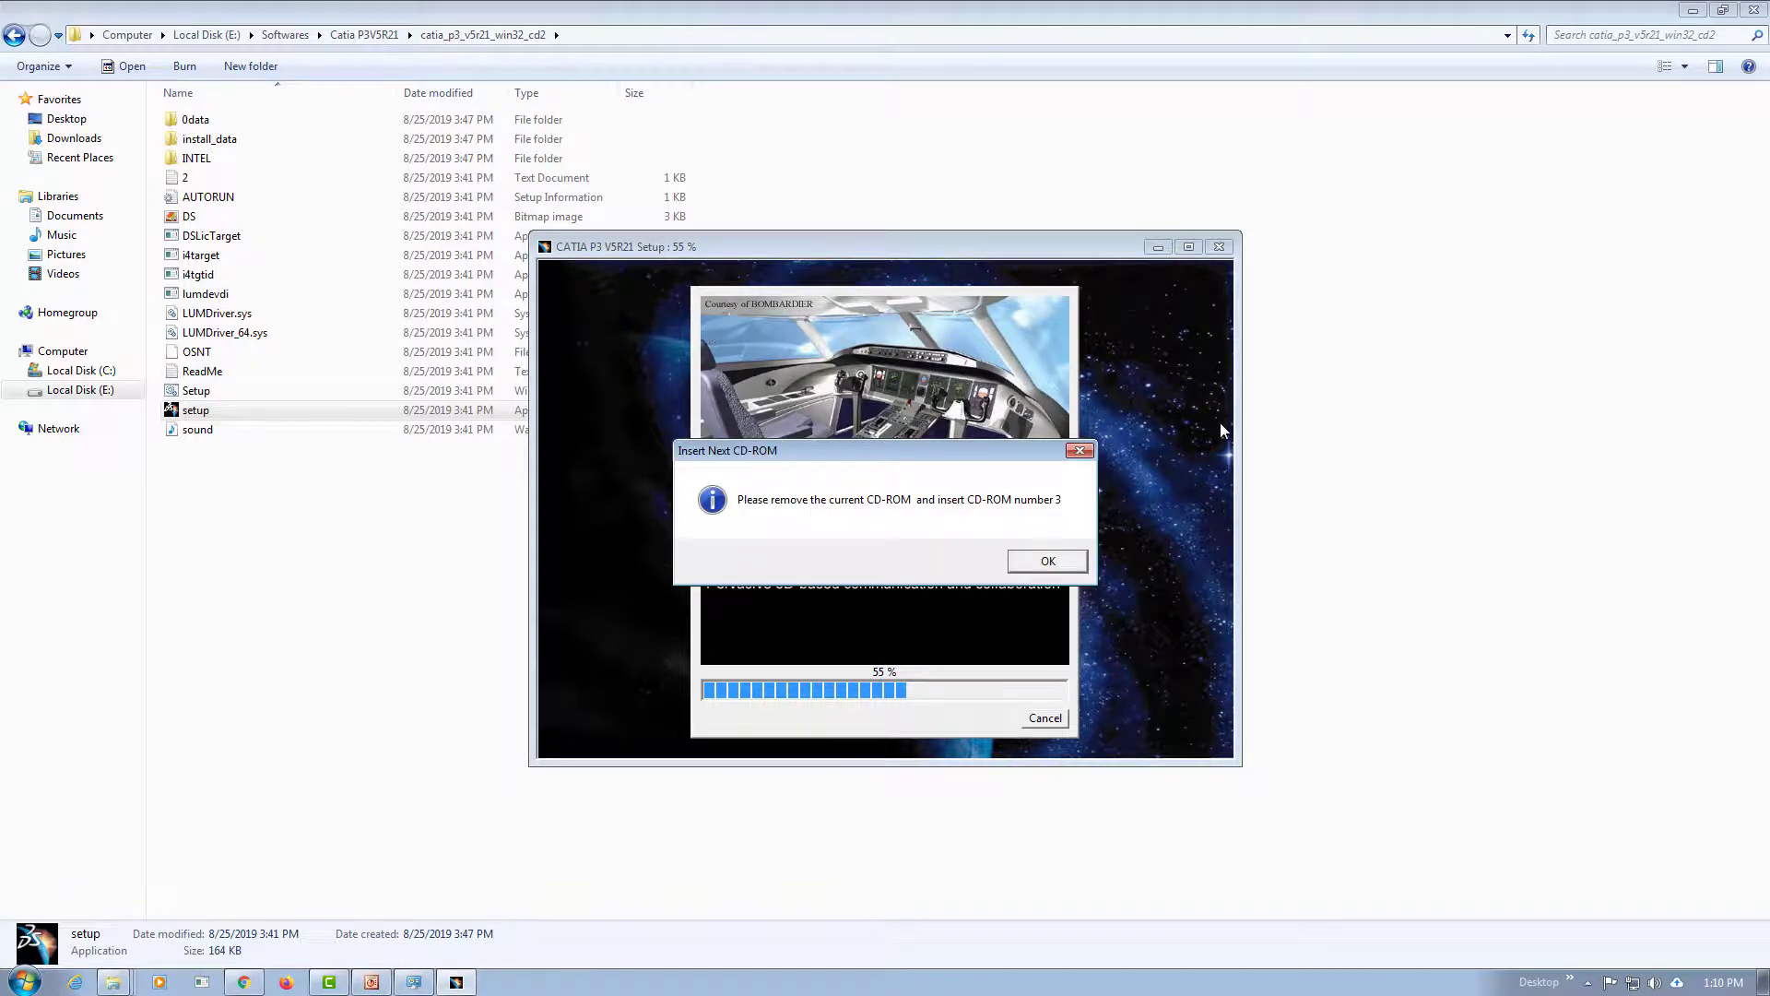
- Try to continue past the CD-ROM number 3 request, then end the CXINST.exe process tree in Windows Task Manager
left_click(1068, 562)
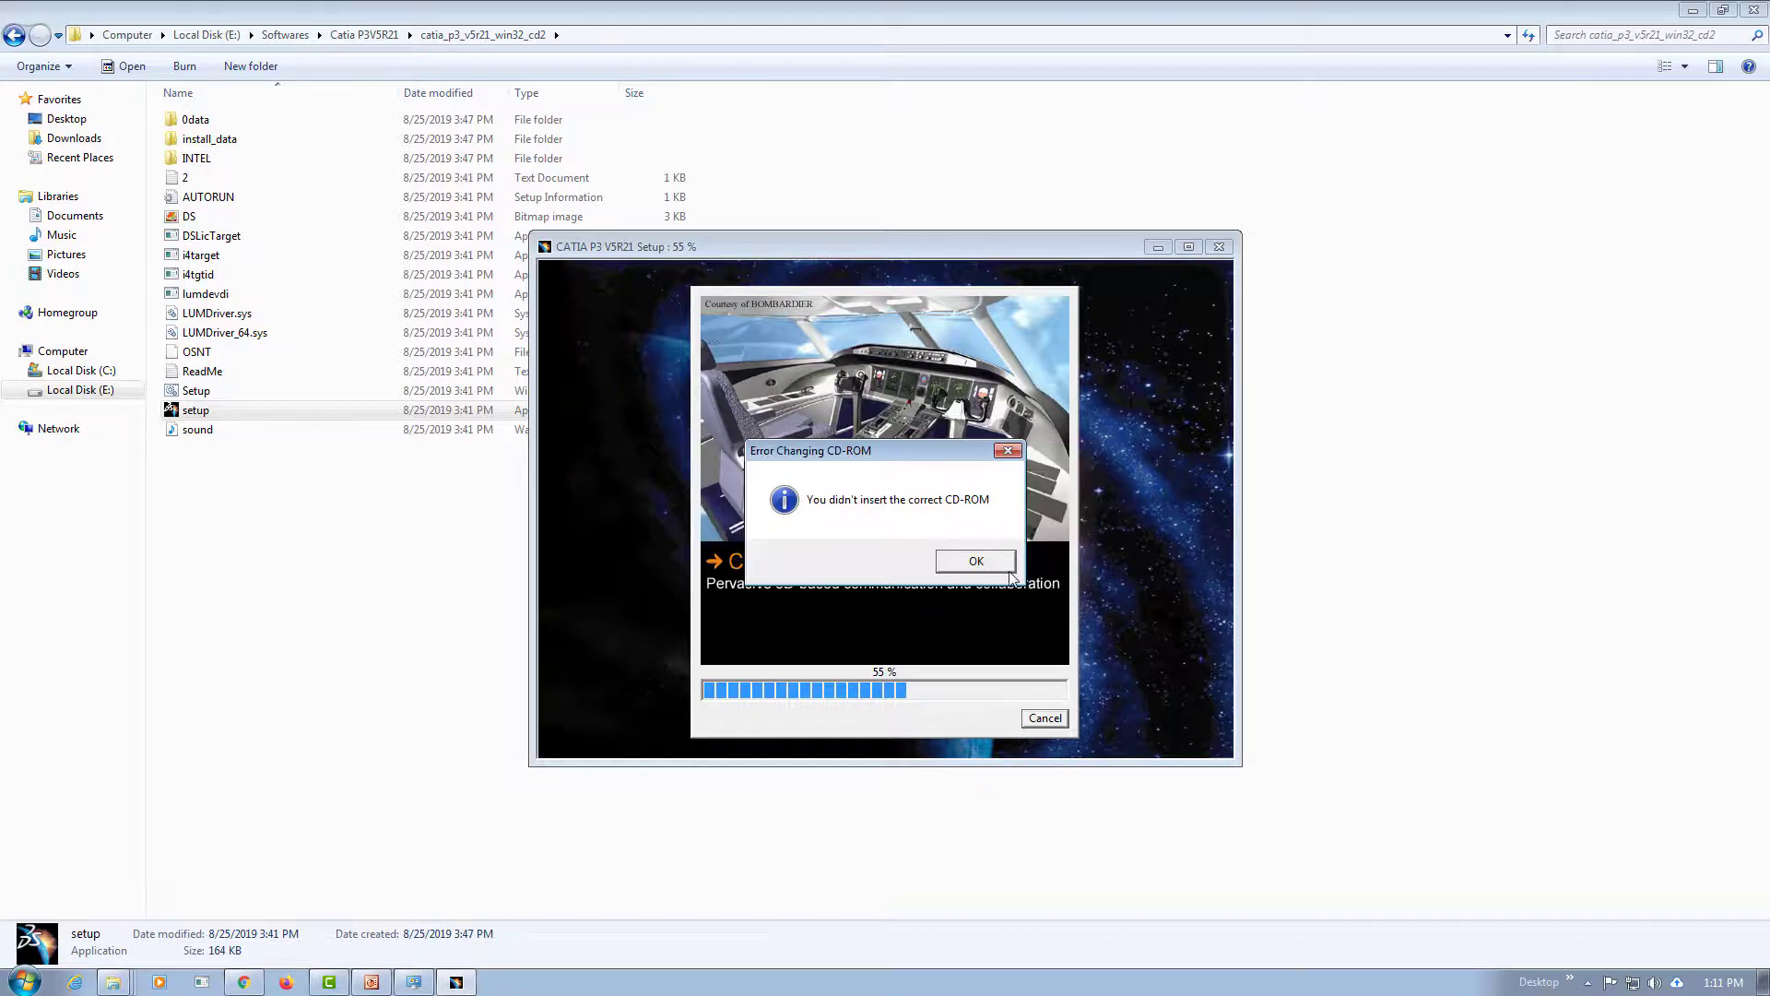
key("ctrl+shift+Escape")
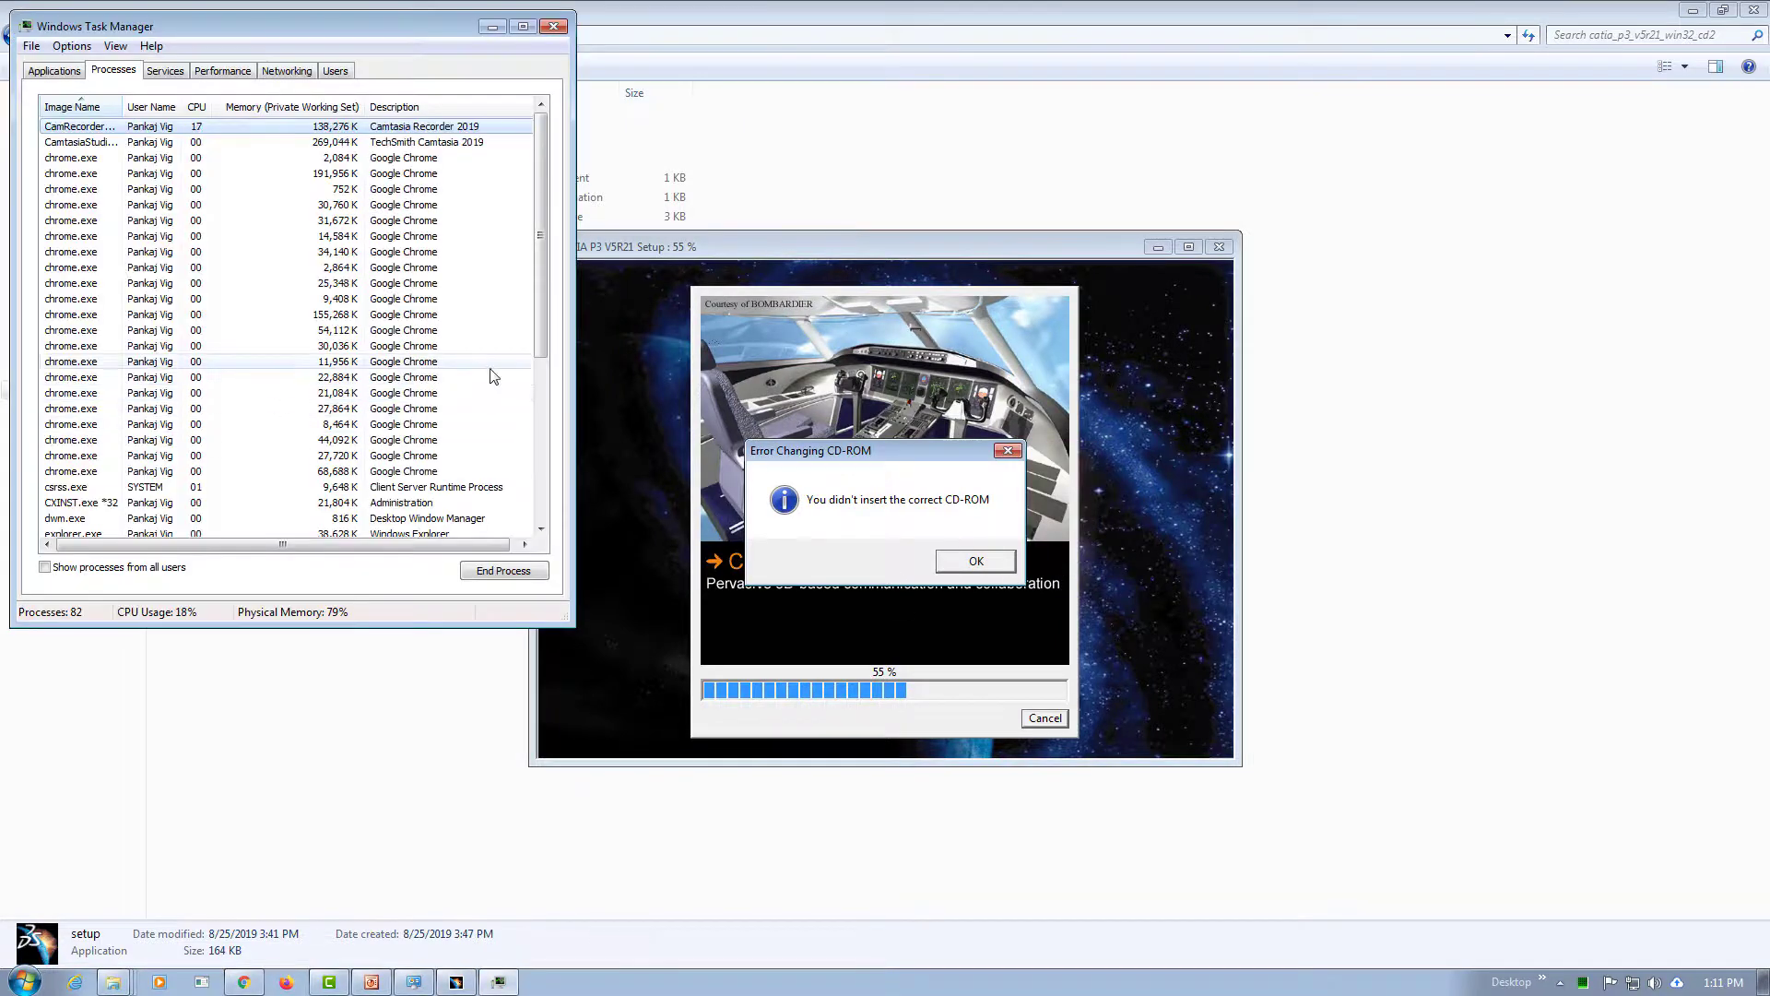
left_click(117, 507)
scroll(117, 506, "down", 5)
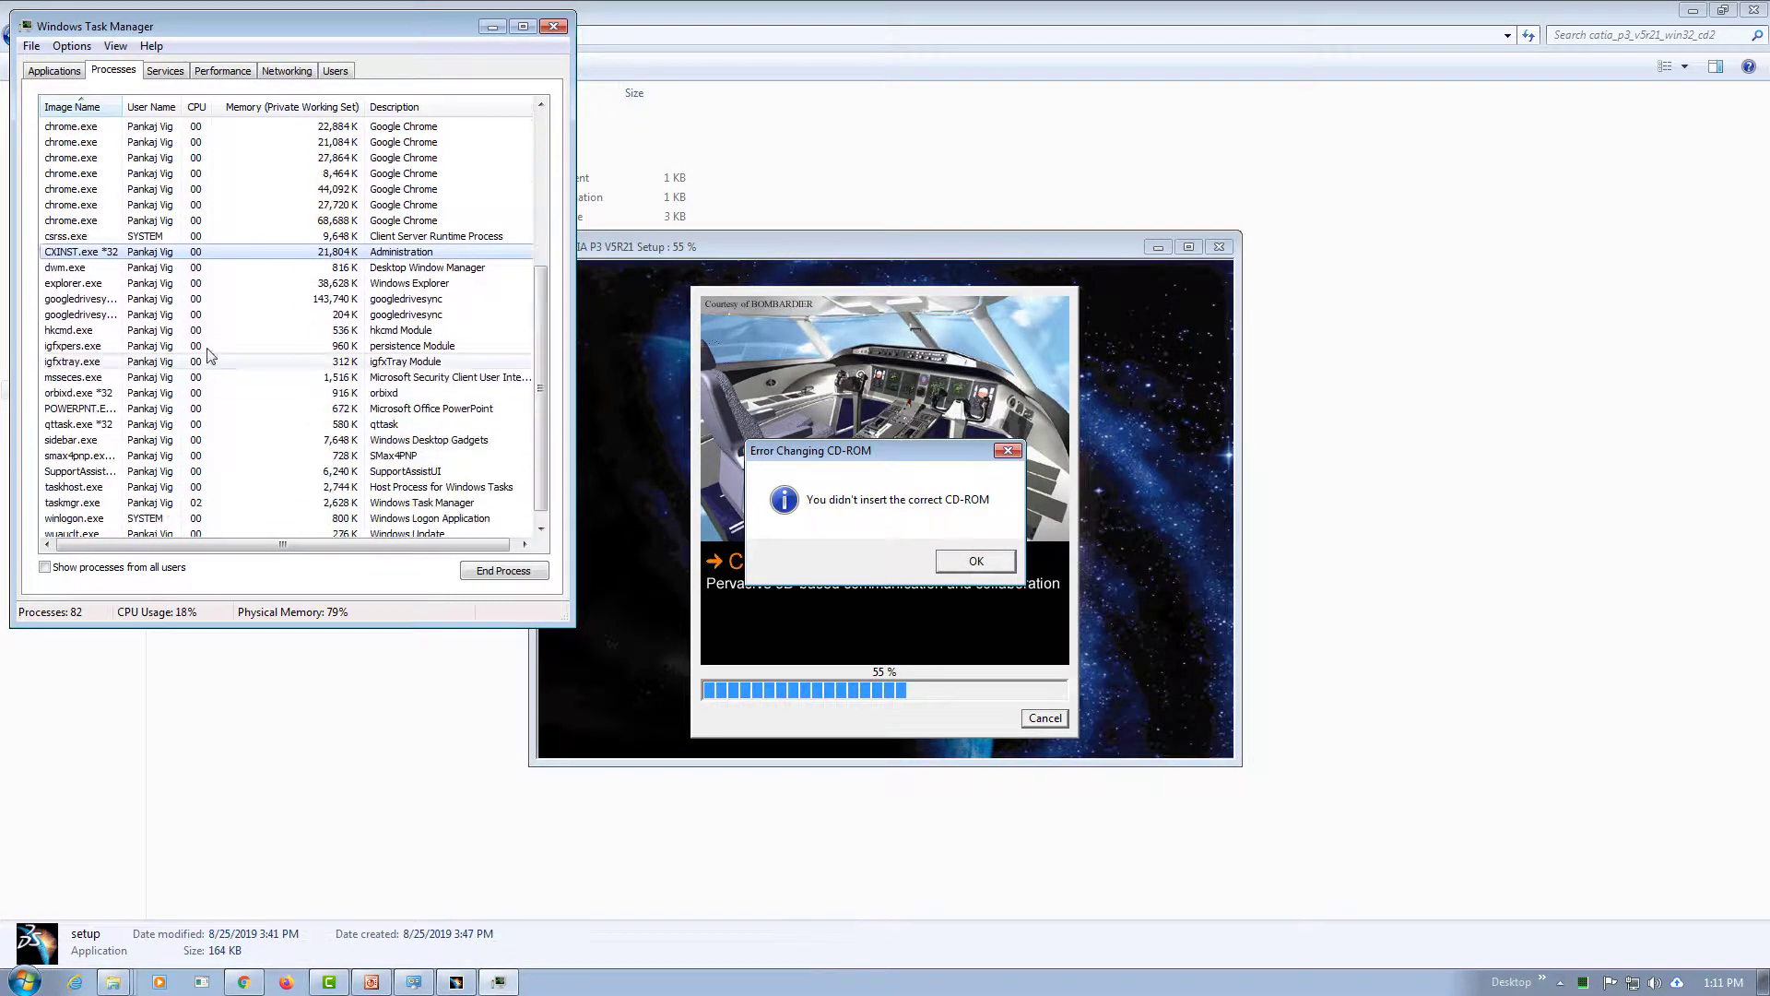
right_click(106, 260)
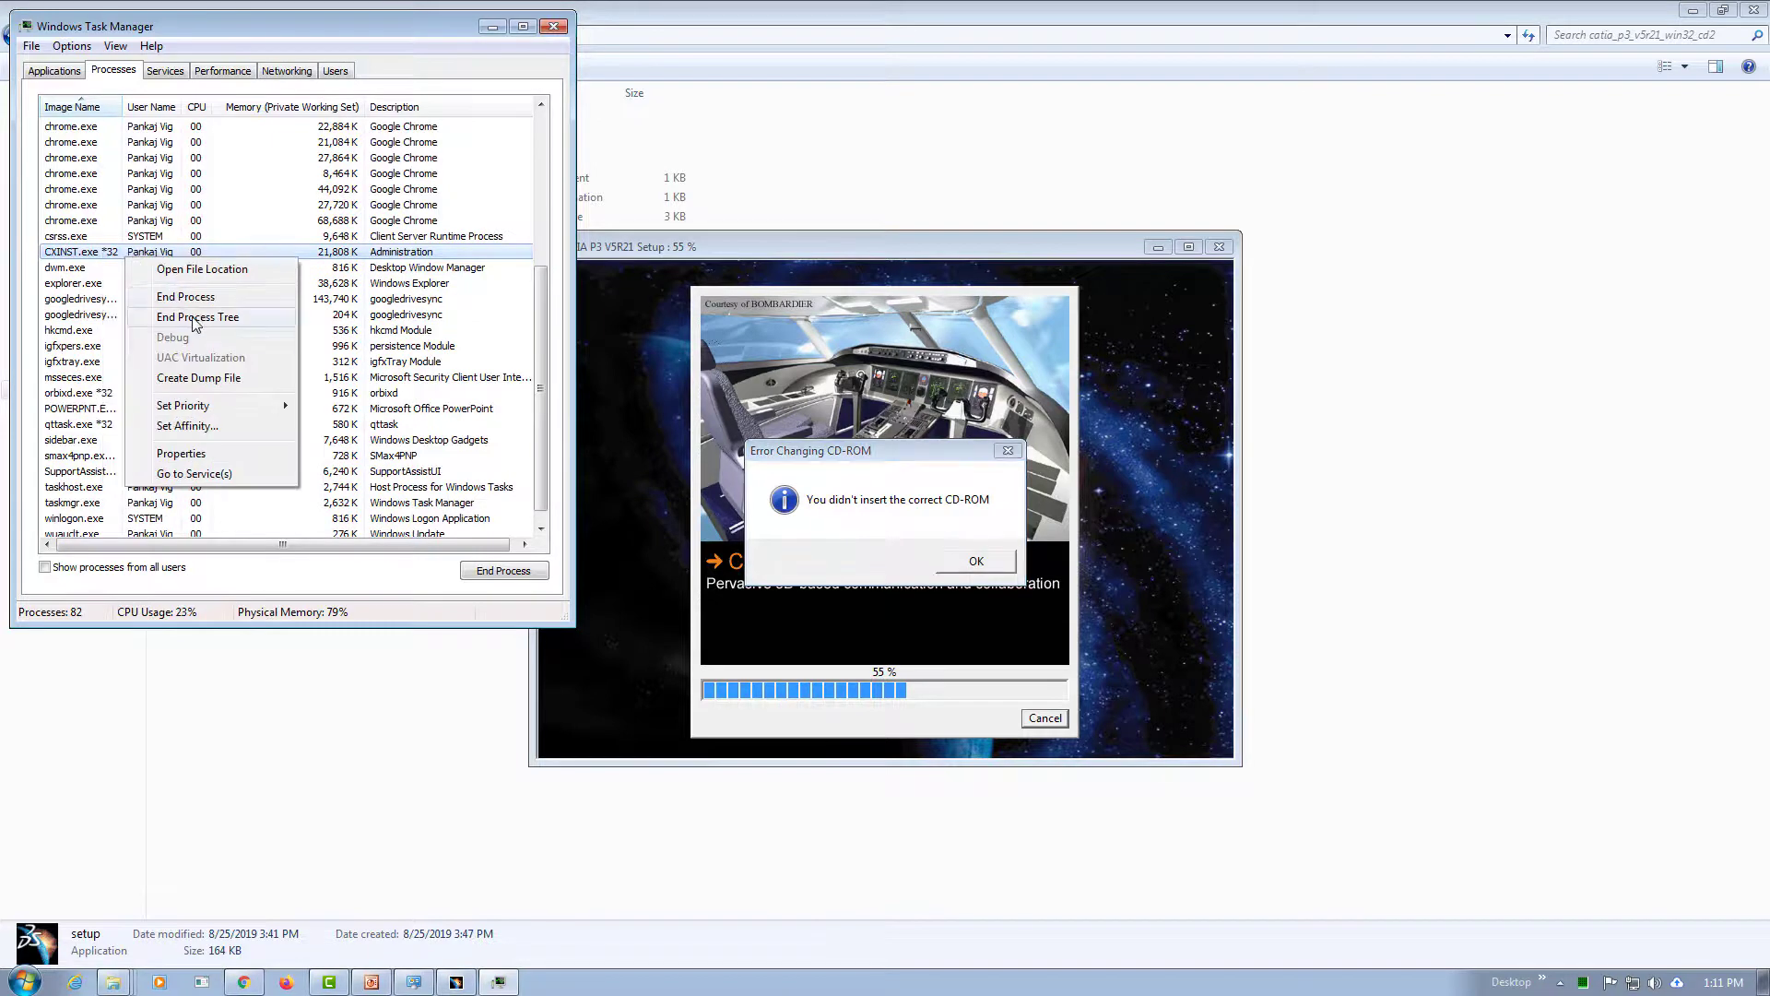
left_click(176, 314)
left_click(918, 535)
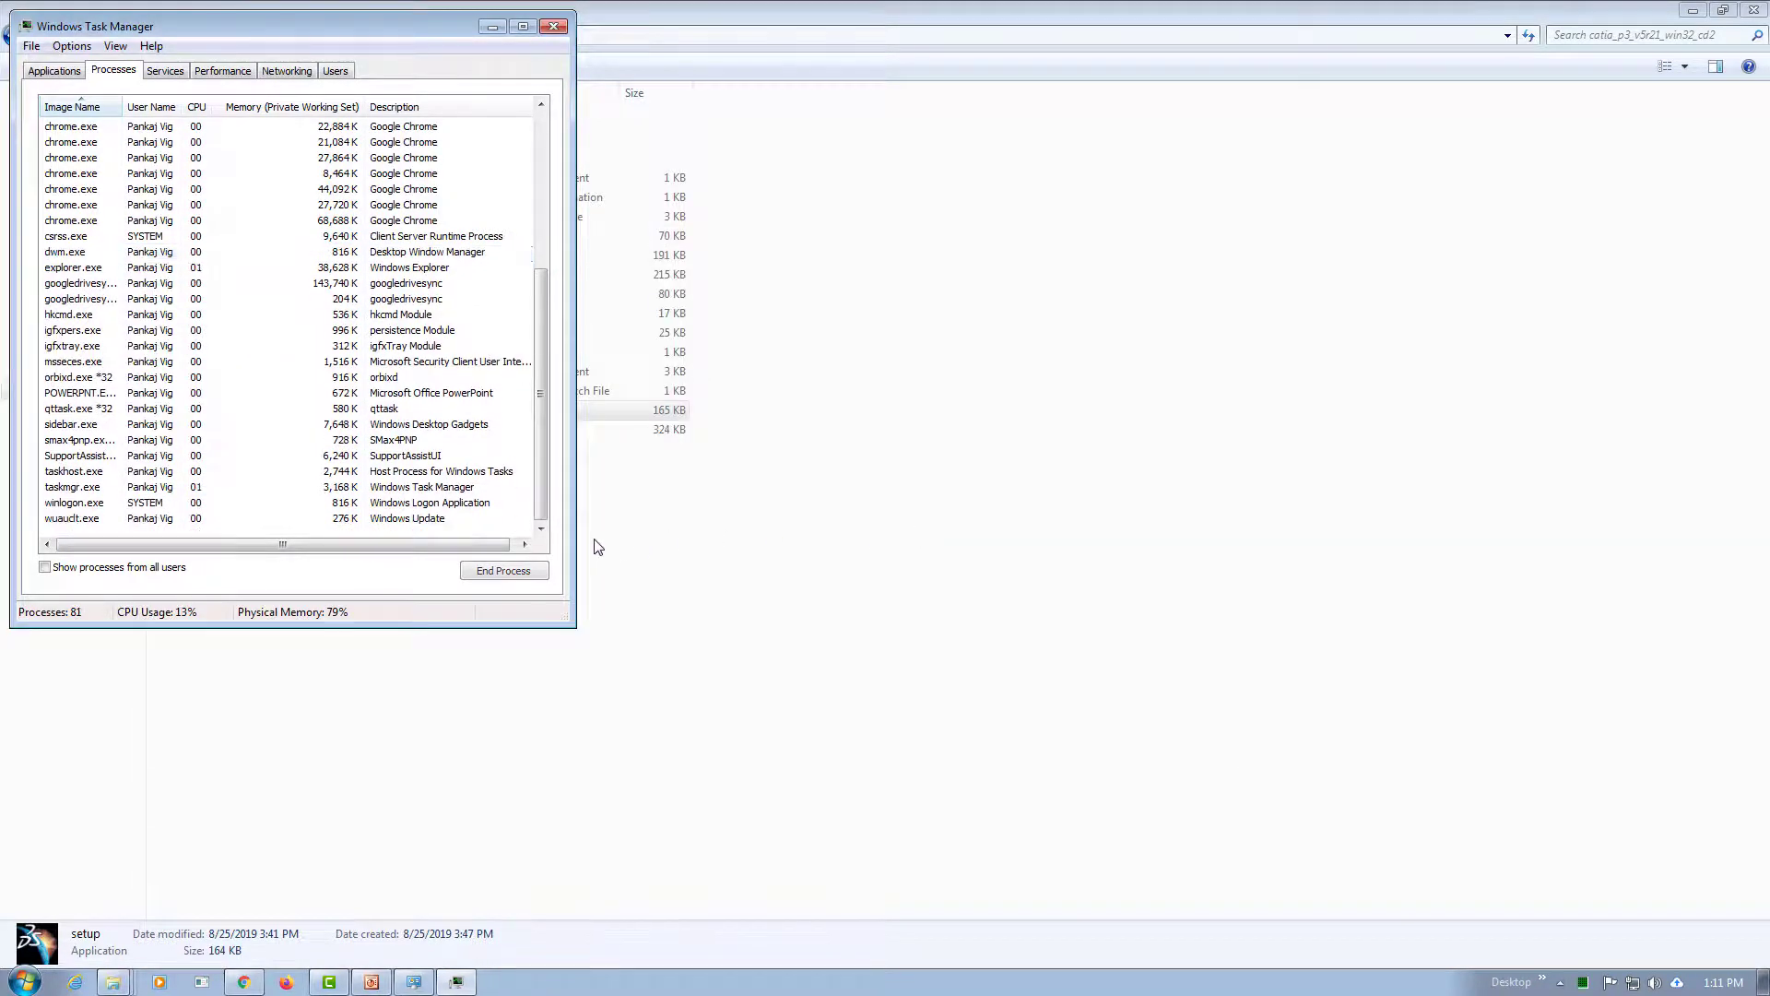
left_click(553, 26)
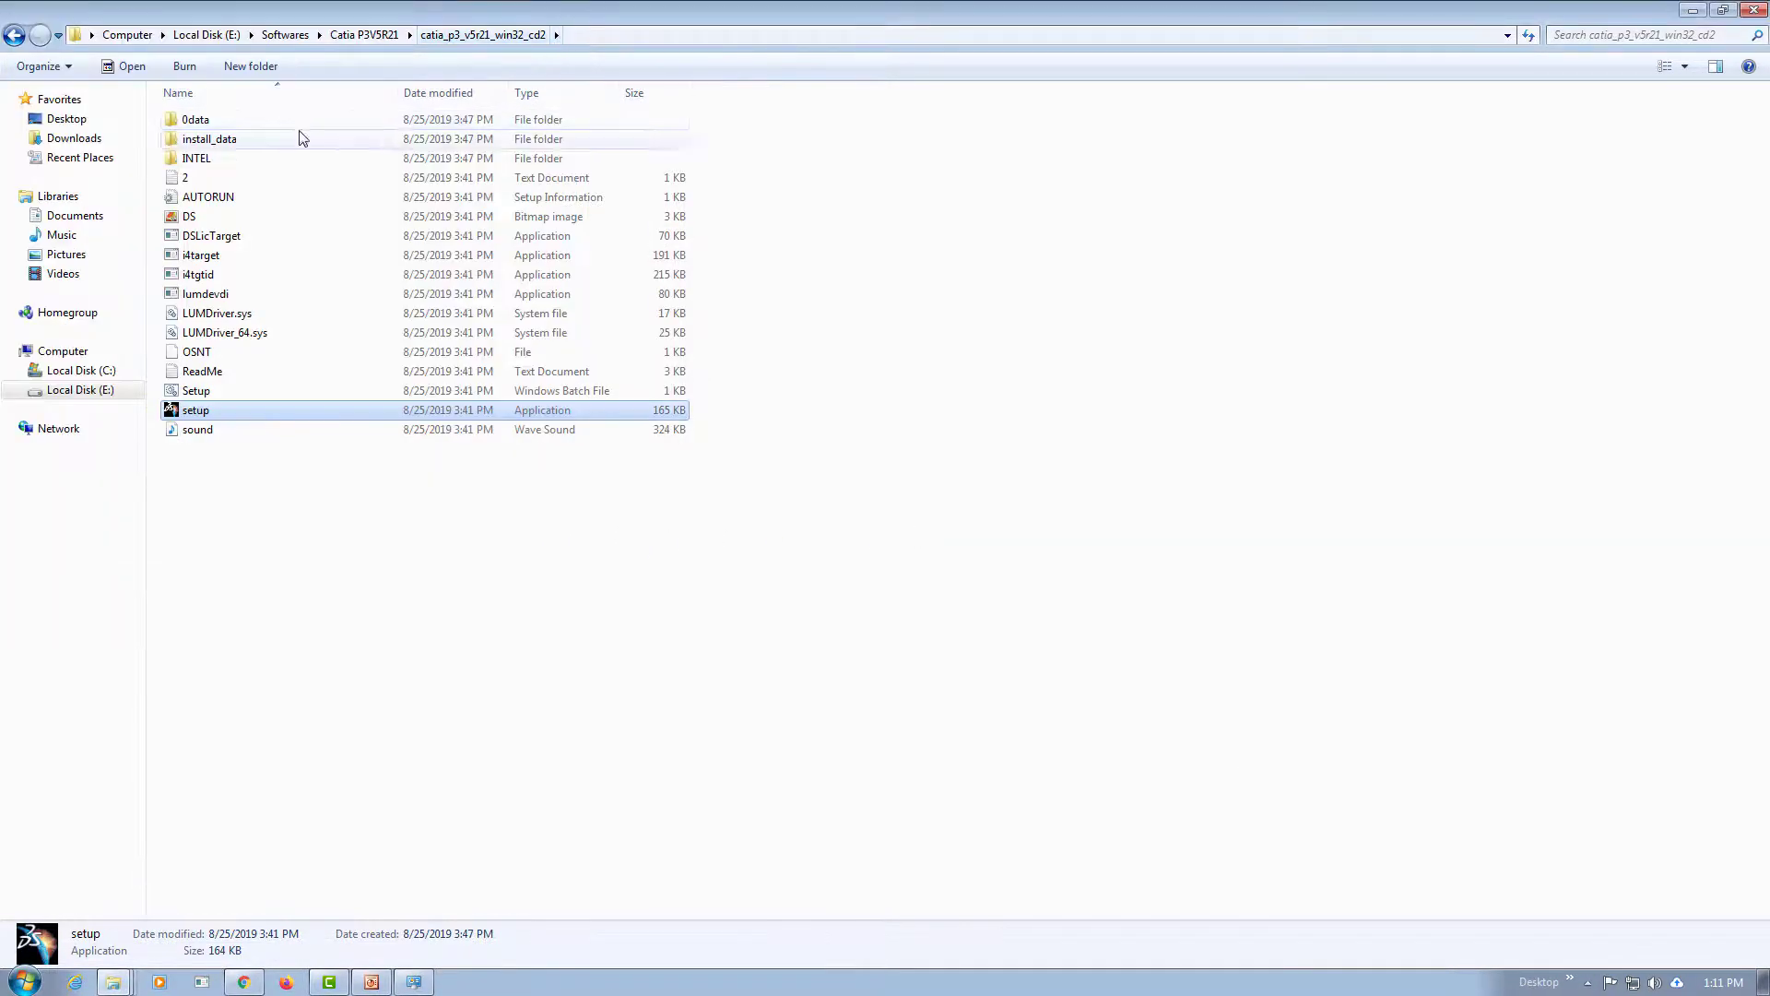
- Run the setup application from the catia_p3_v5r21_win32_cd3 folder
left_click(15, 36)
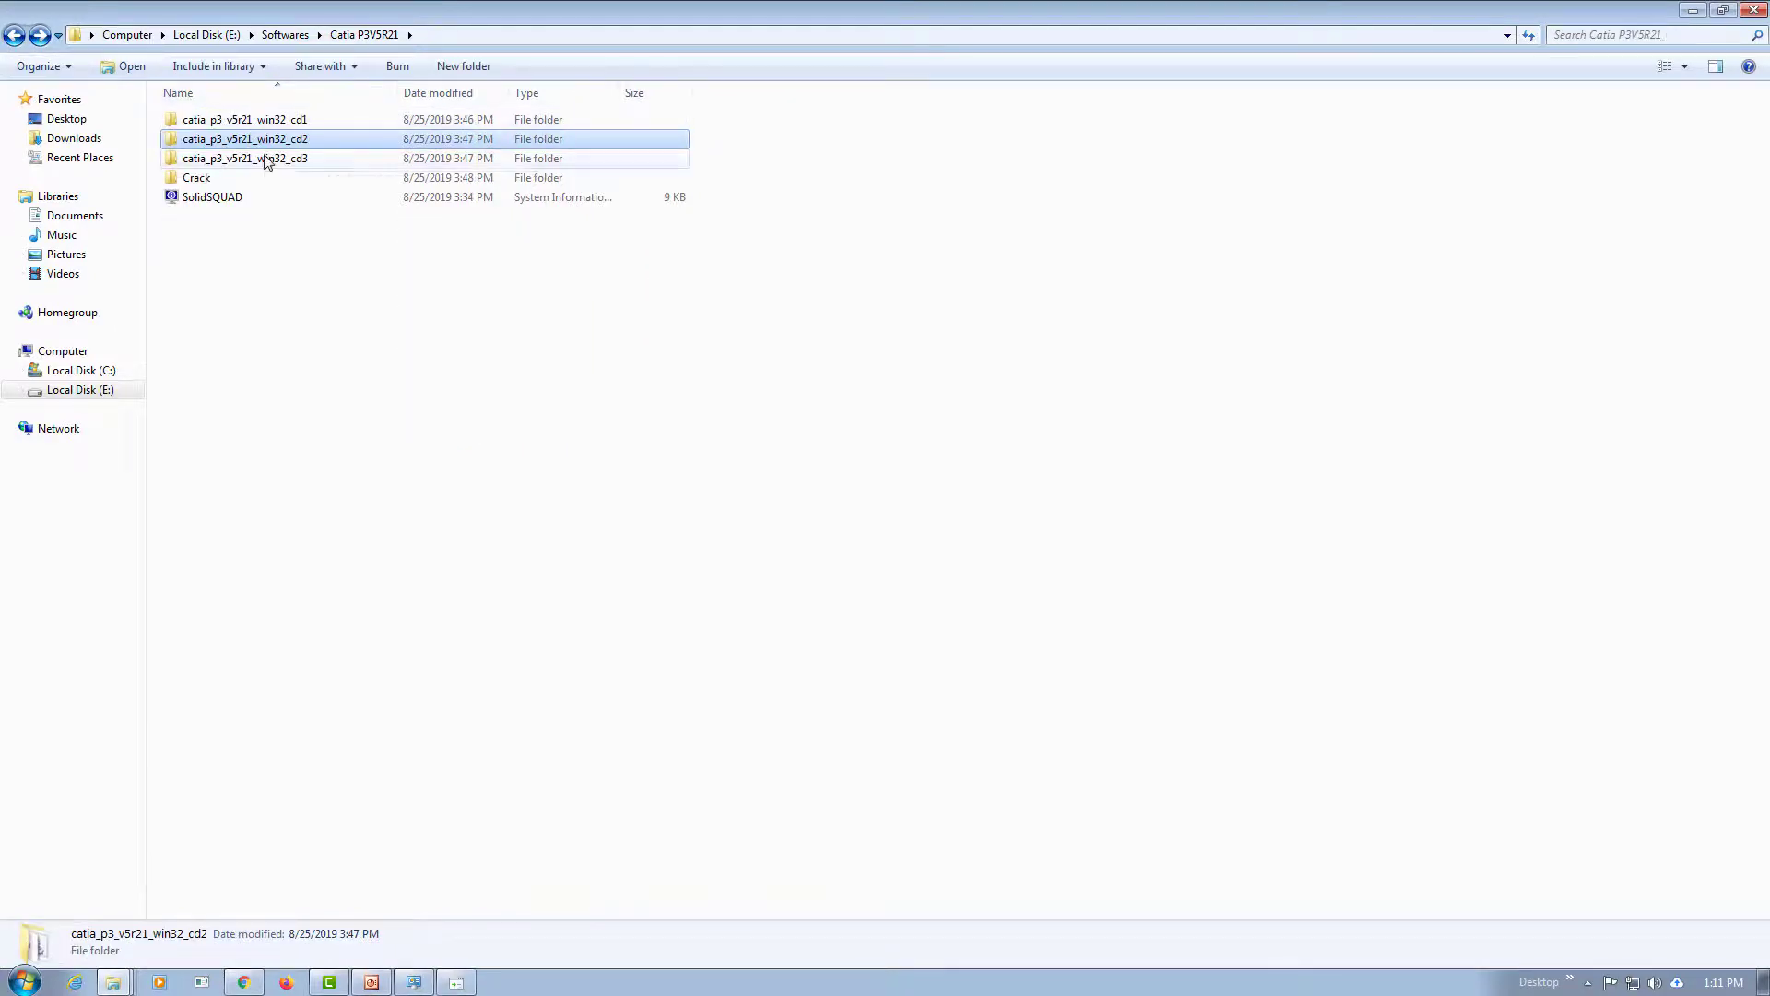
double_click(212, 157)
double_click(230, 410)
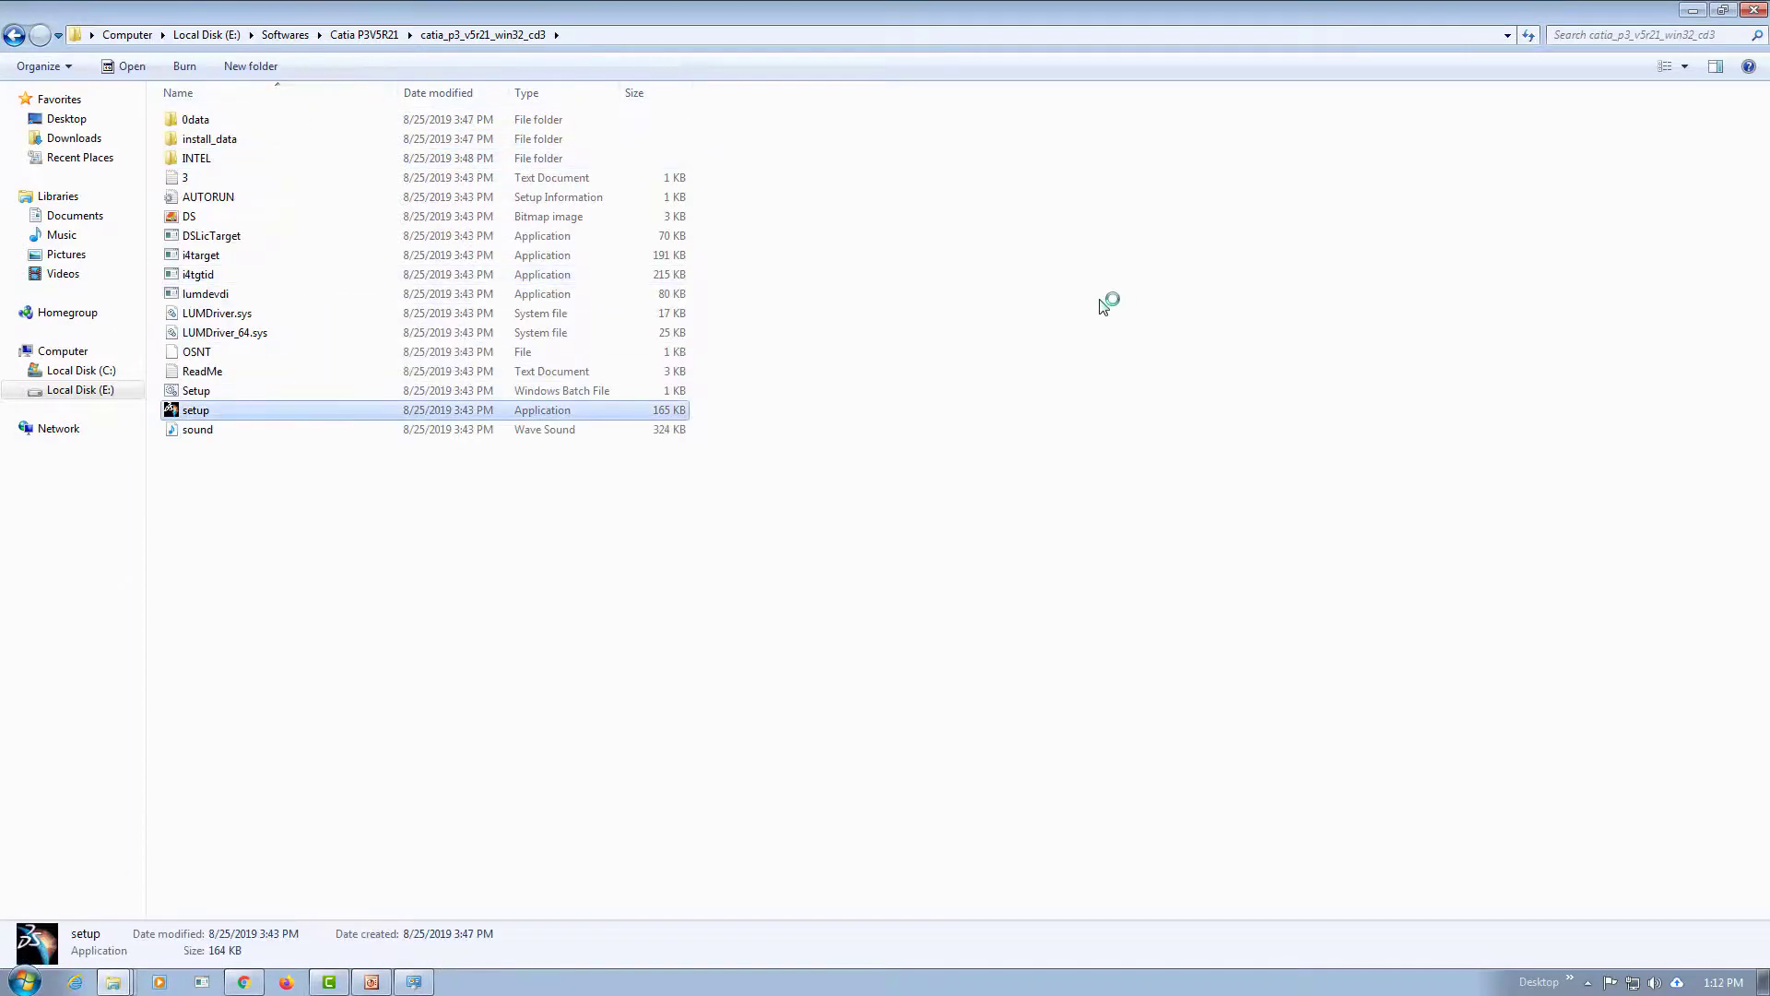
- Accept the setup defaults with the Complete setup type and start the installation from the third CD folder
left_click(1111, 641)
left_click(1112, 641)
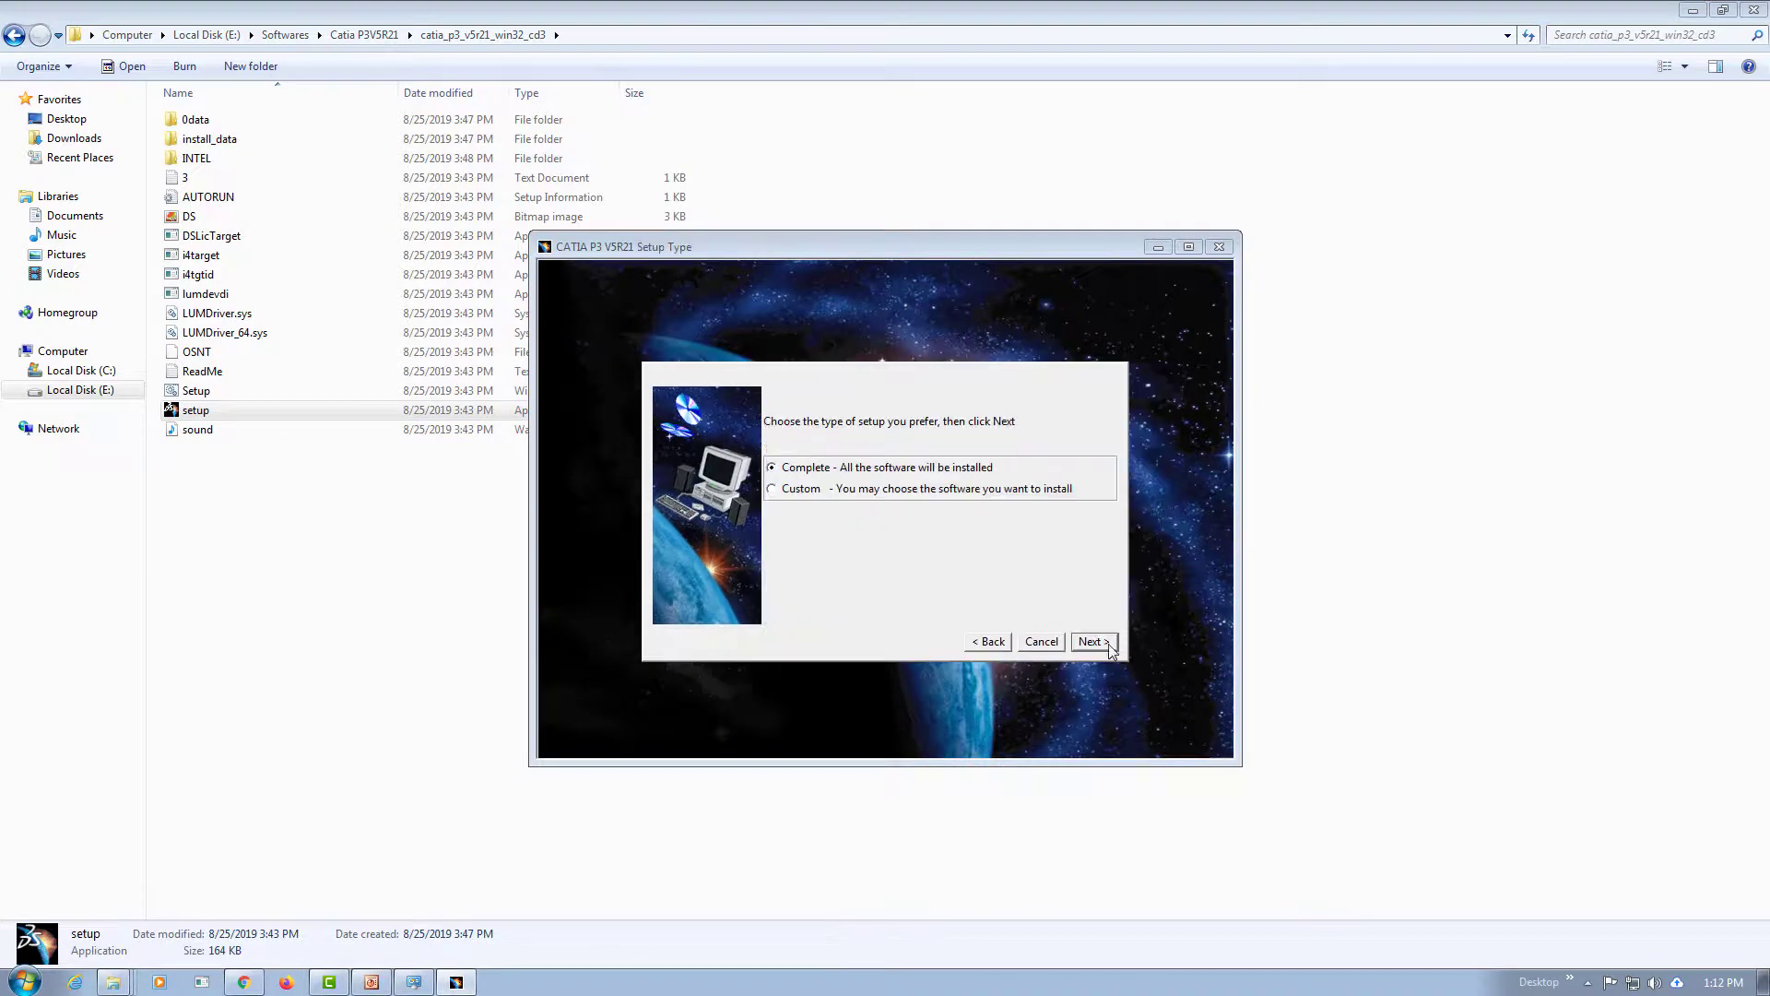
left_click(1113, 643)
left_click(1139, 642)
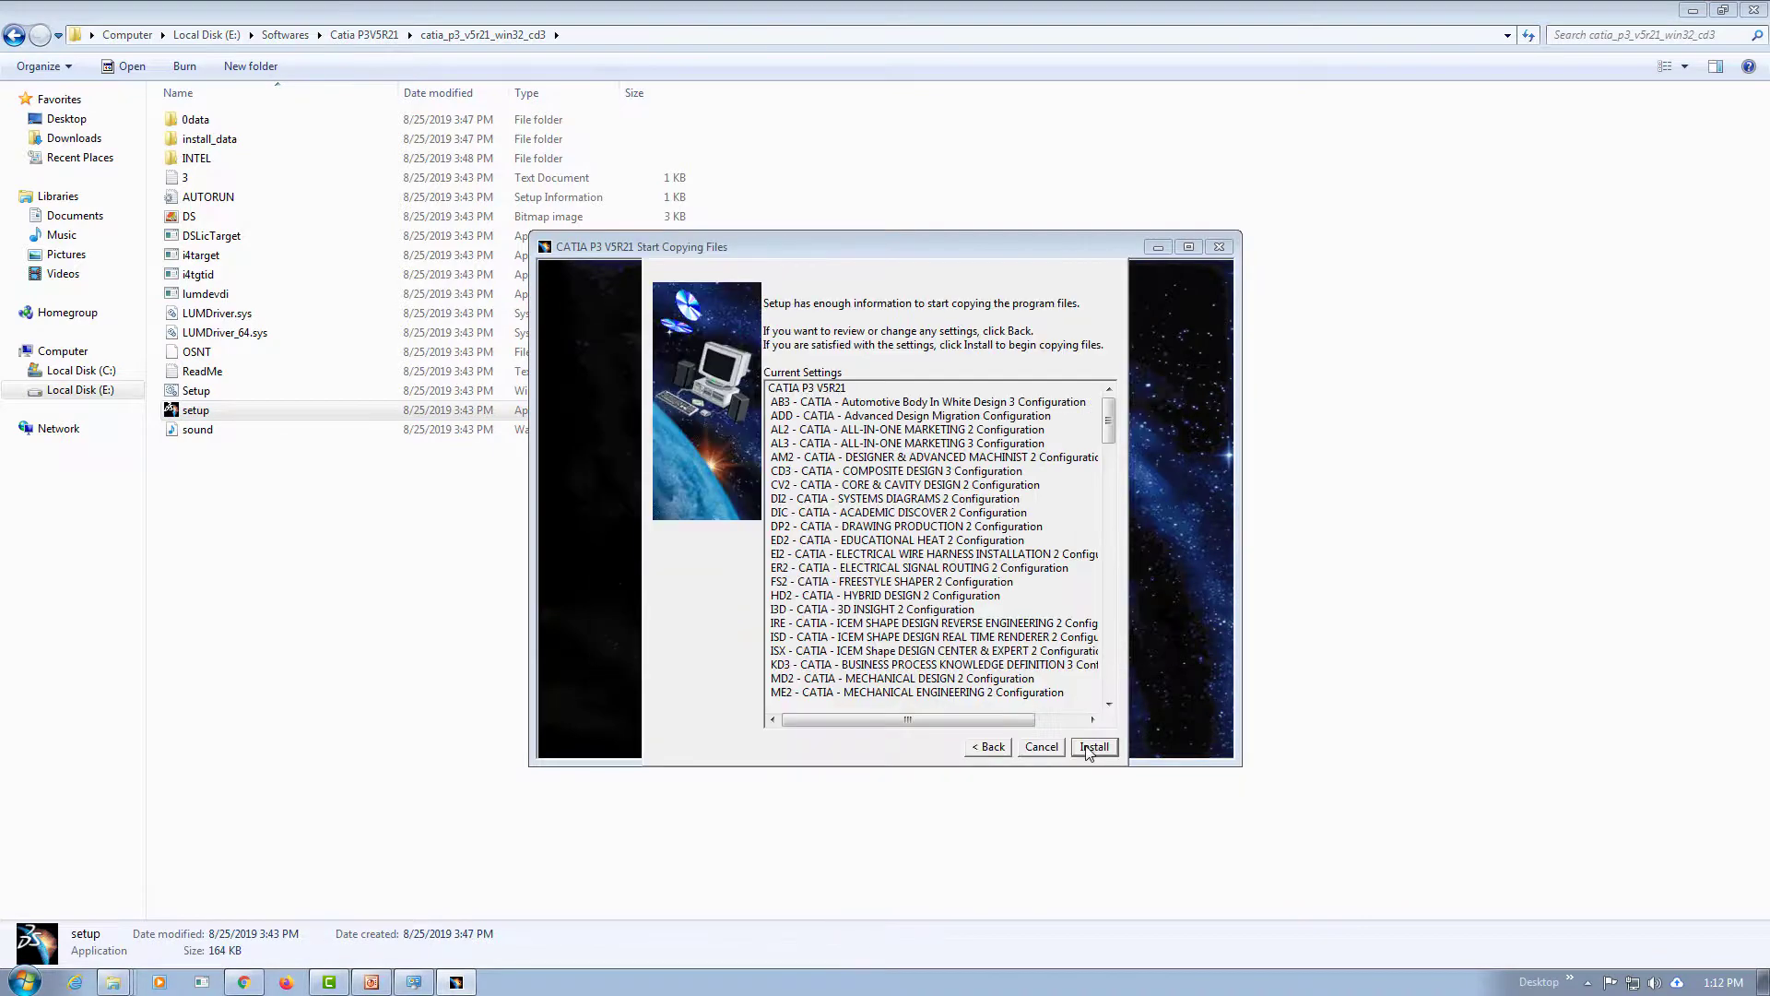
left_click(1094, 747)
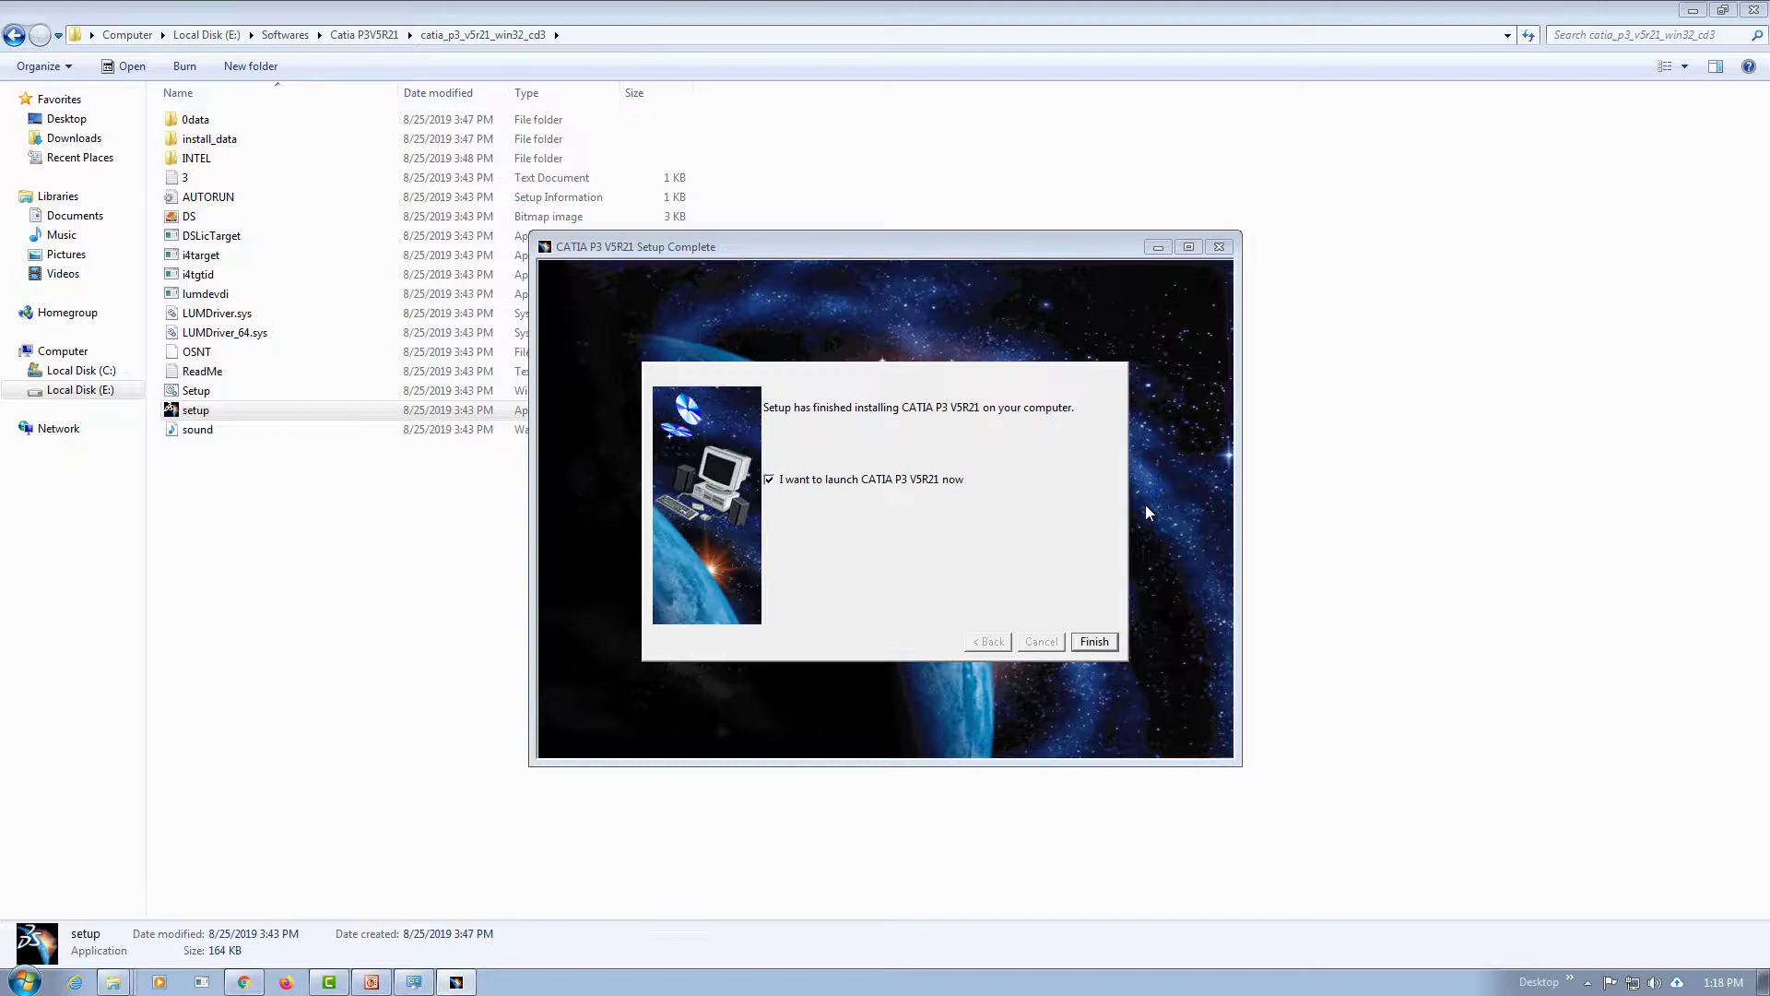
- Finish the CATIA P3 V5R21 setup without launching the program
left_click(769, 480)
left_click(769, 479)
left_click(1095, 642)
- Copy the JS0GROUP.dll file from the Crack folder inside Catia P3V5R21
left_click(14, 35)
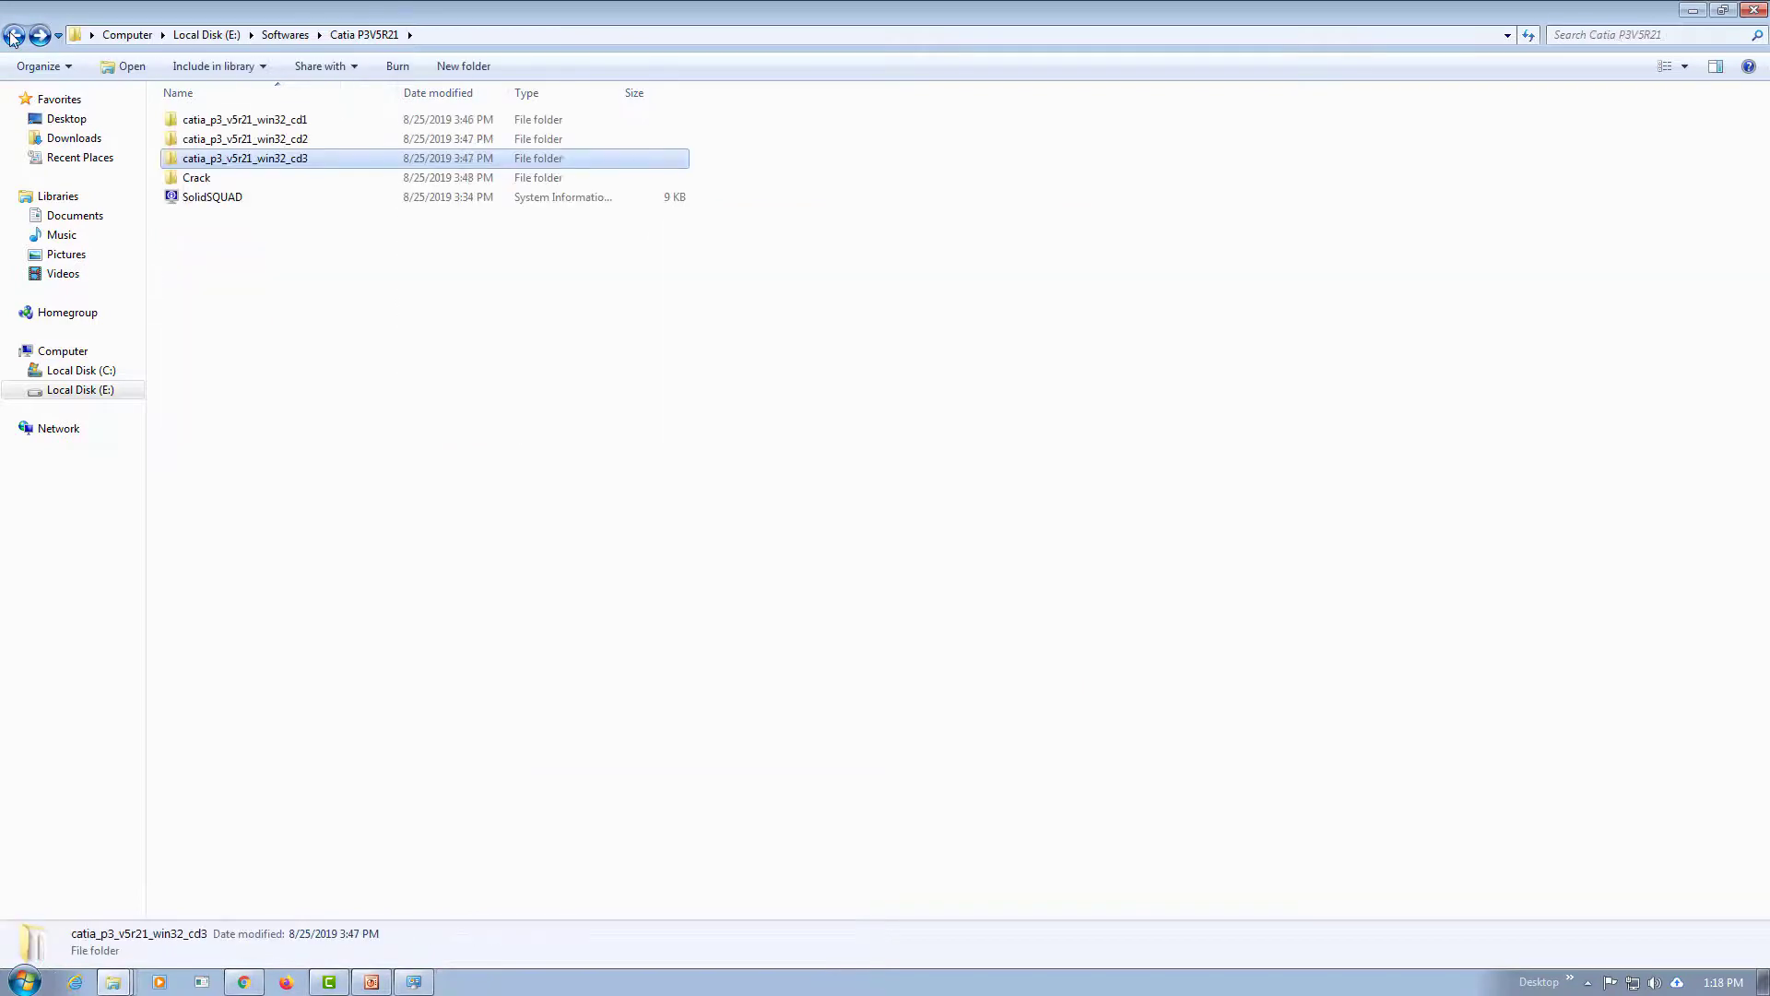
double_click(222, 181)
left_click(217, 121)
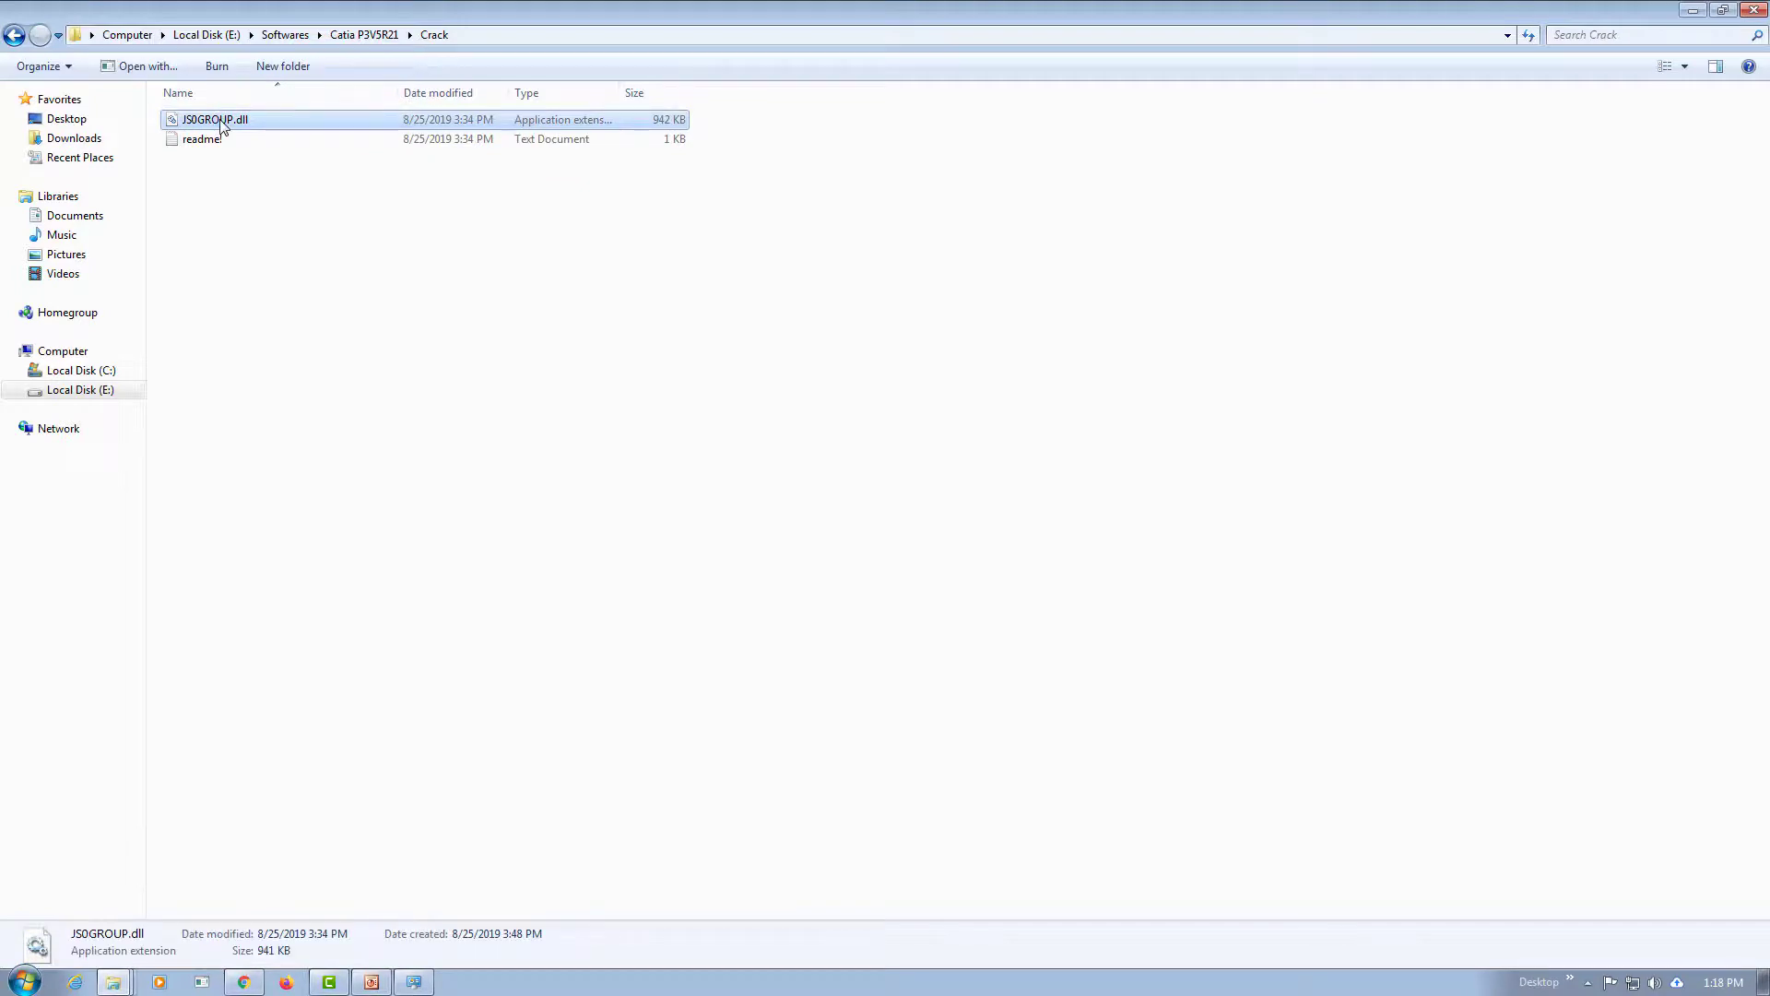
right_click(222, 125)
left_click(296, 349)
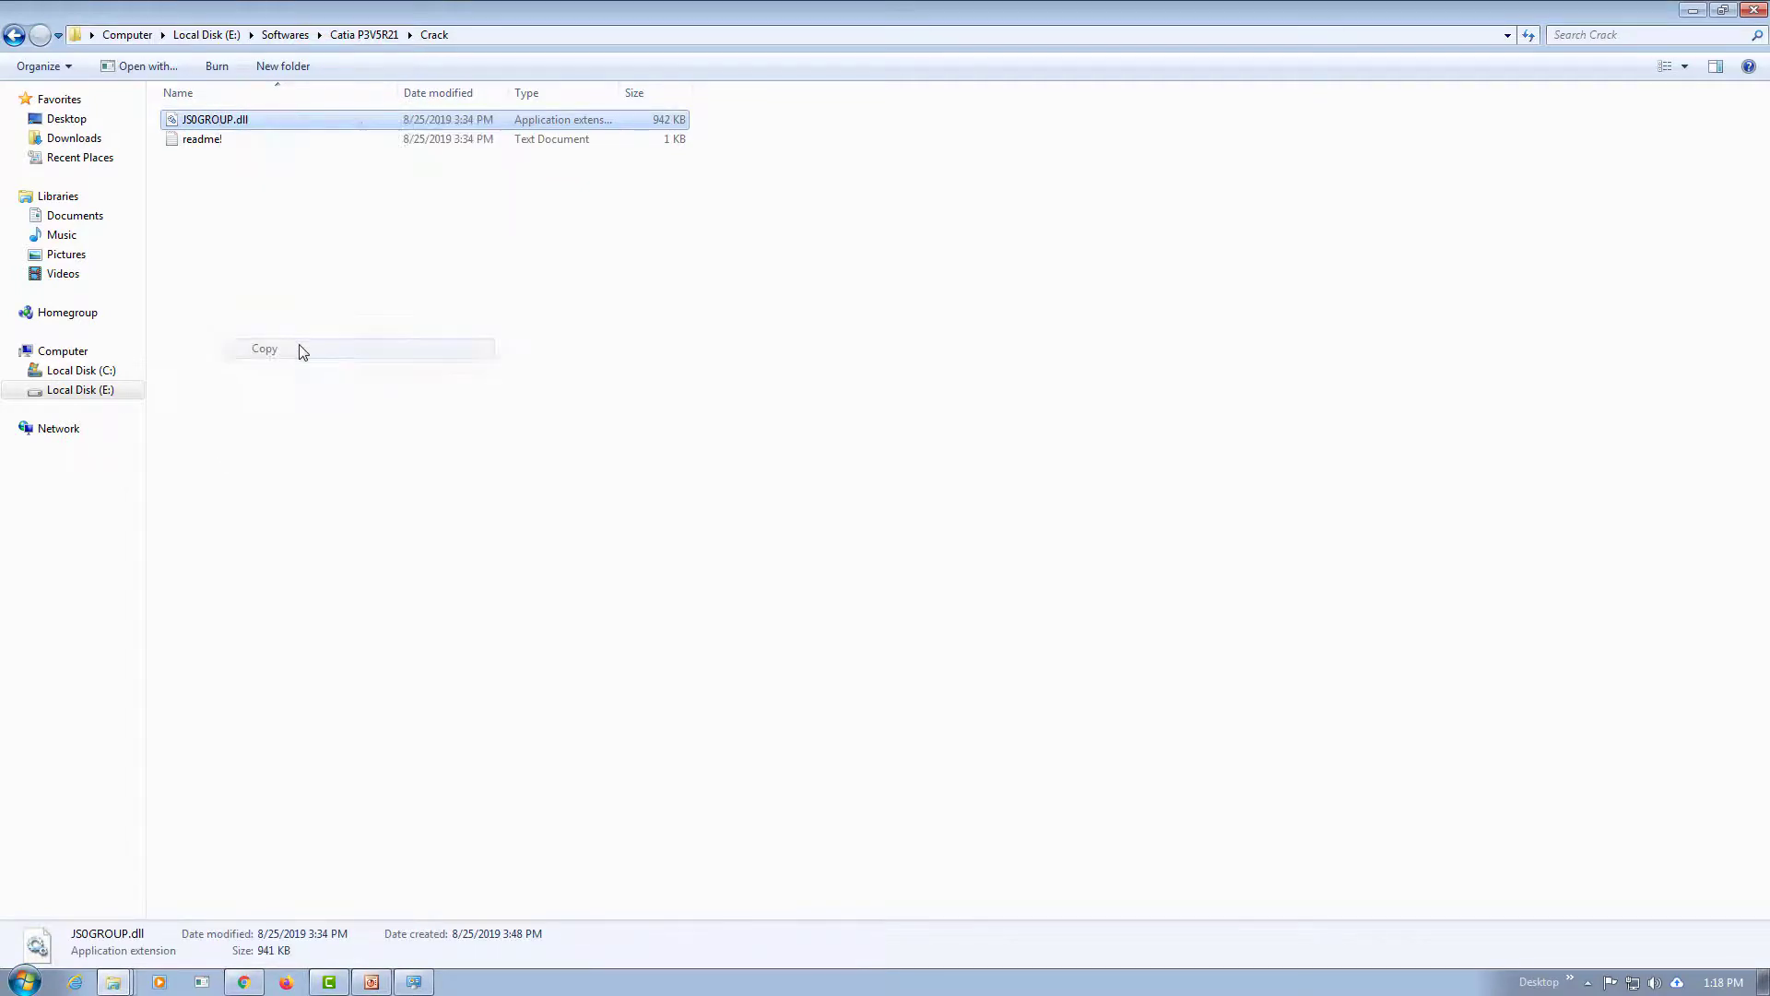
- Open the folder C:\Program Files (x86)\Dassault Systemes\B21\intel_a\code\bin
left_click(81, 370)
left_click(69, 351)
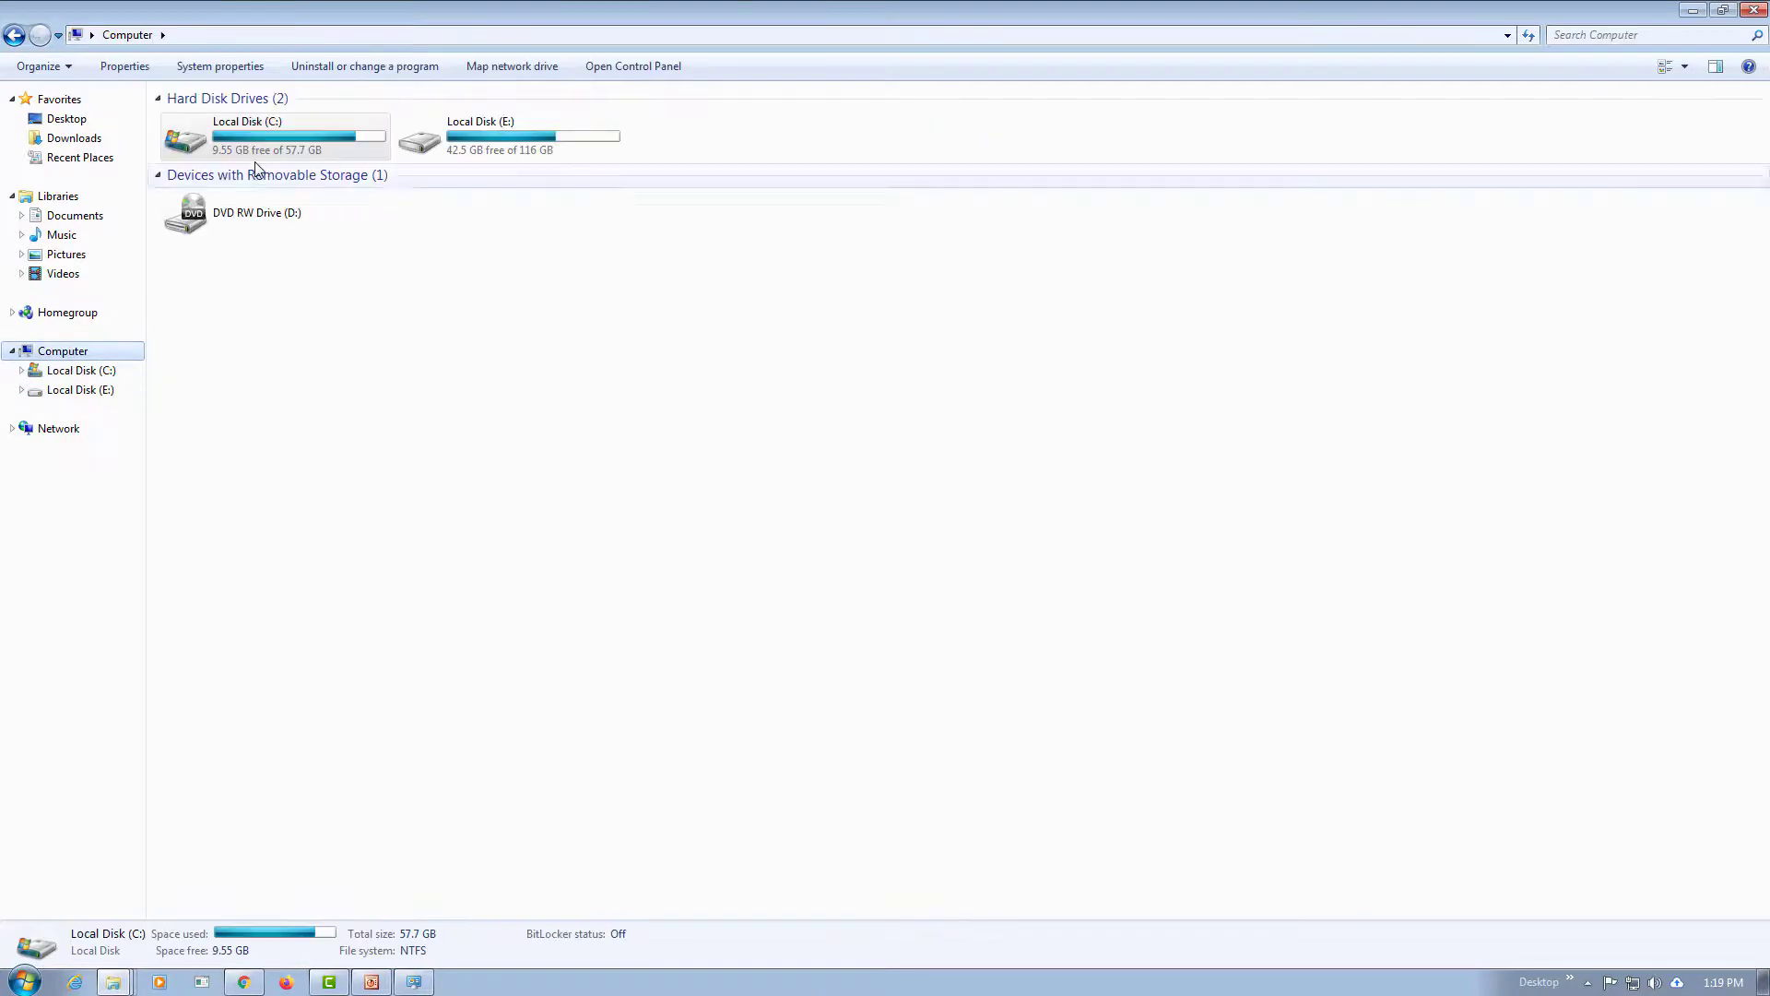
double_click(257, 144)
double_click(245, 233)
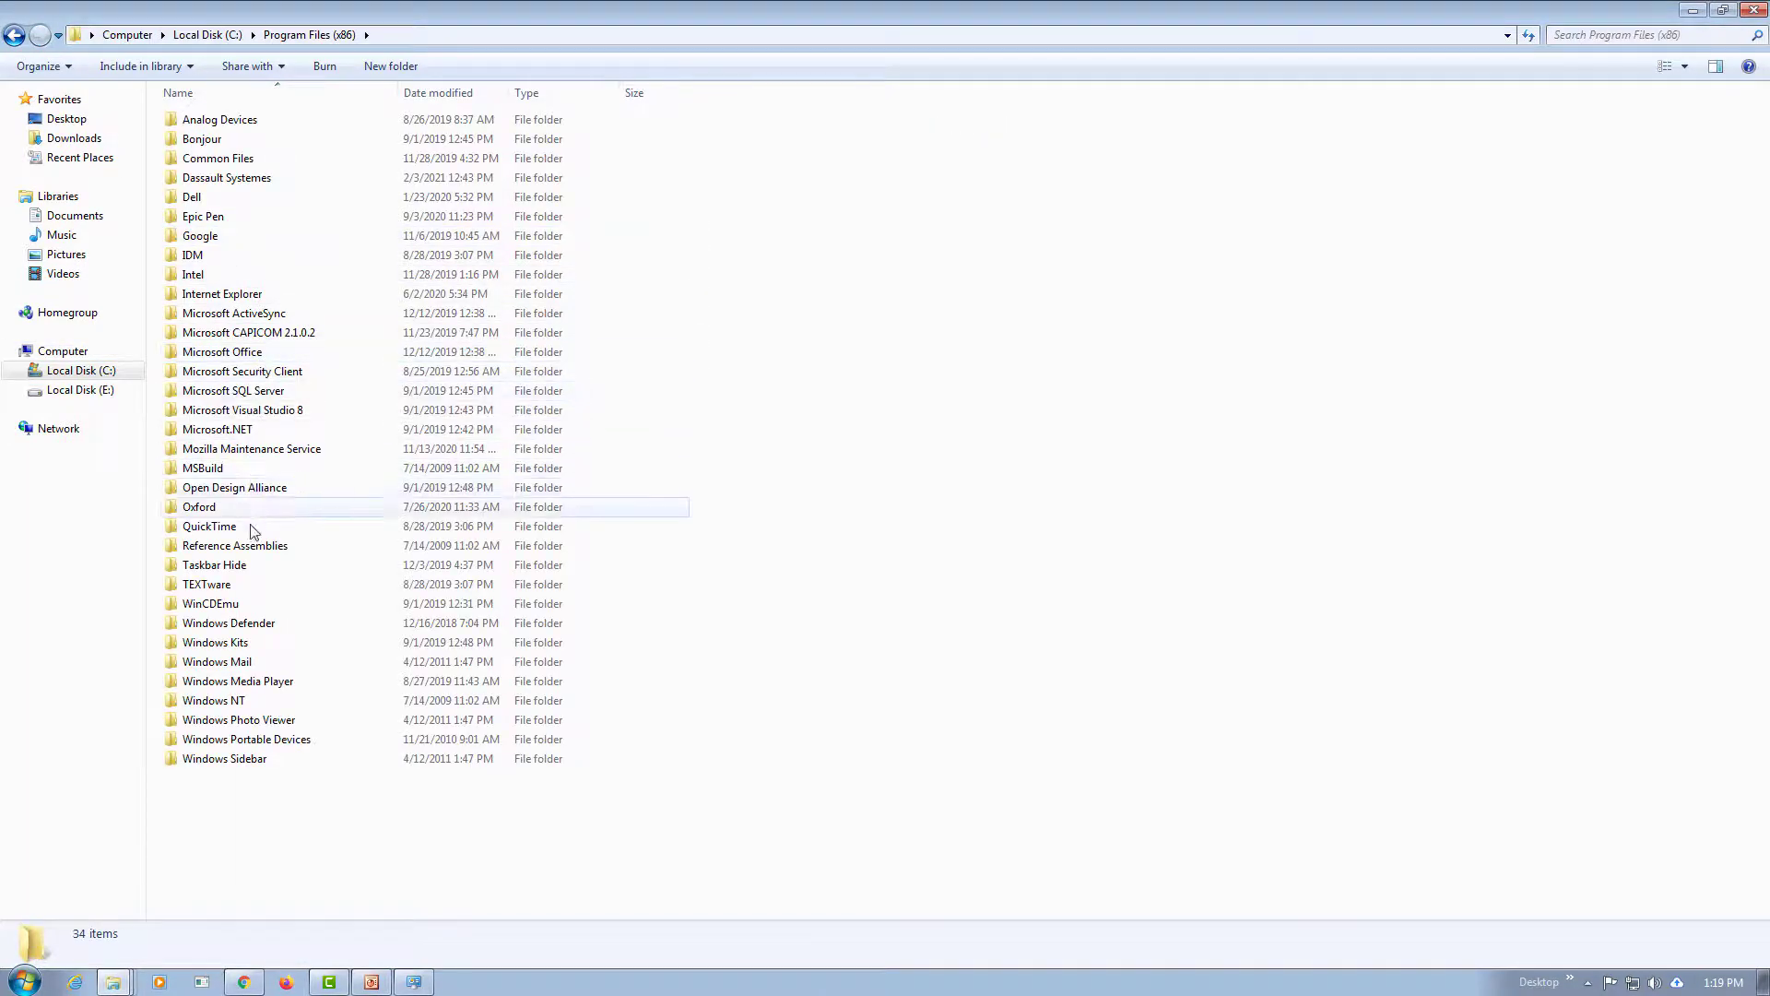
double_click(269, 179)
left_click(196, 127)
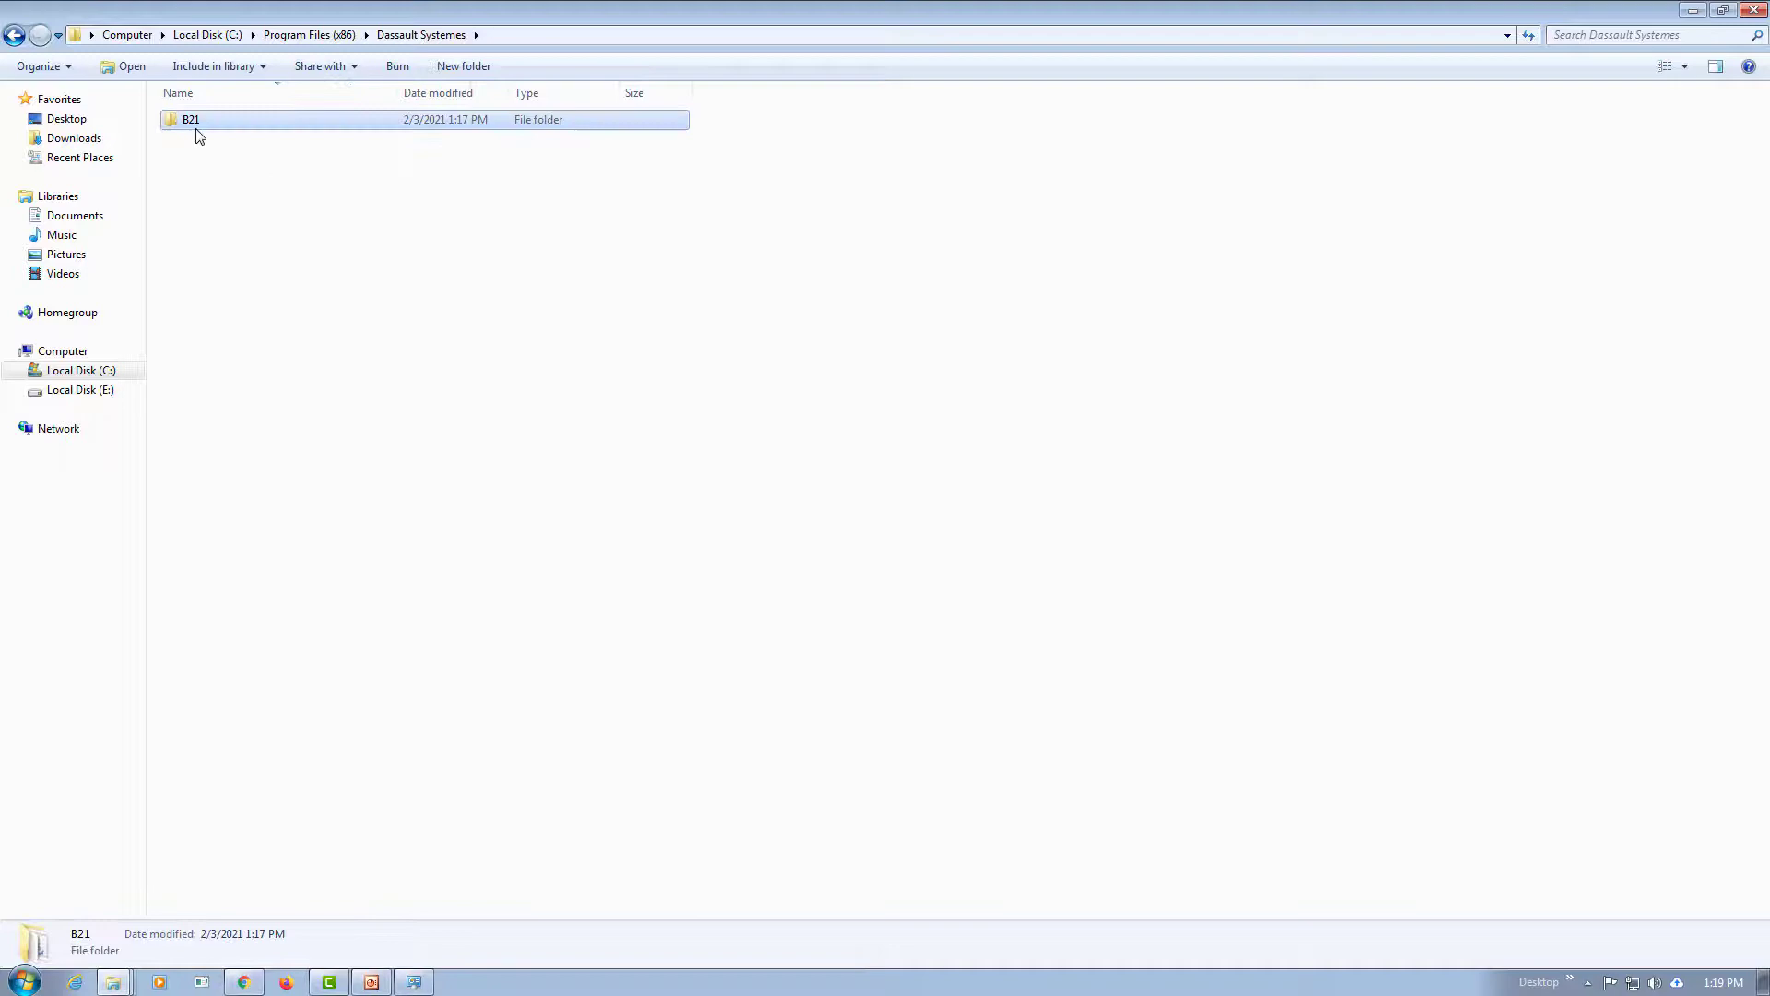
double_click(196, 129)
double_click(196, 124)
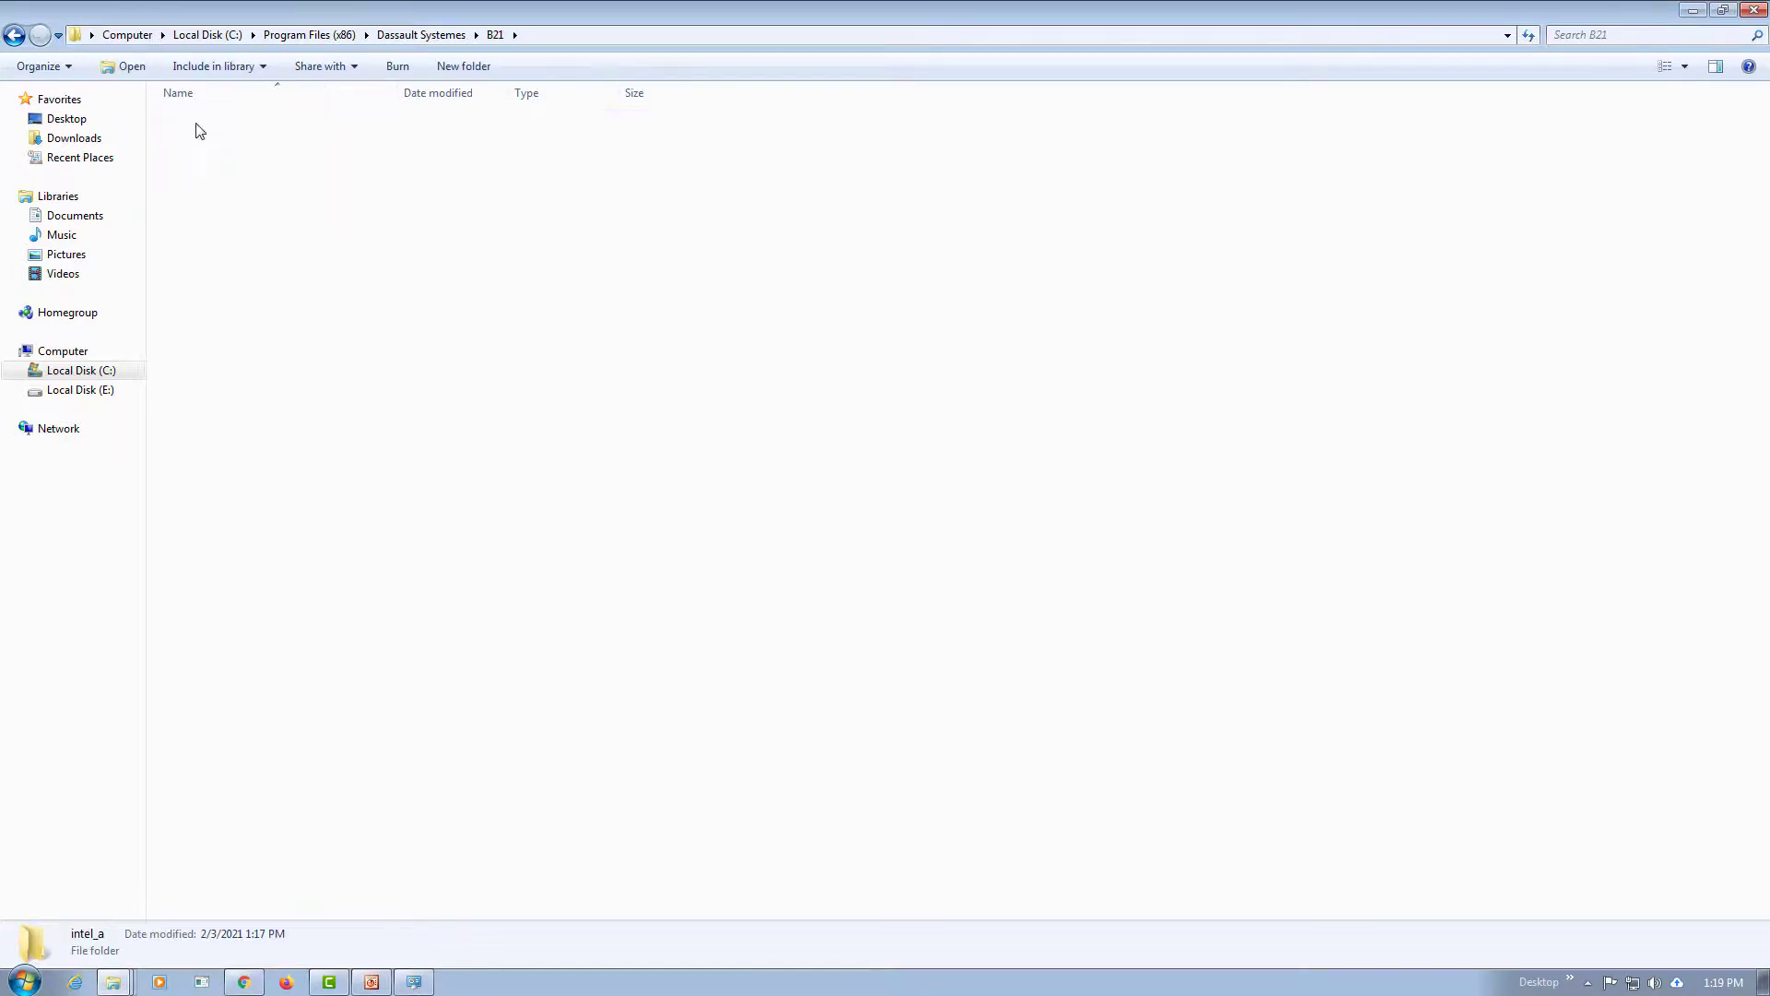
double_click(196, 125)
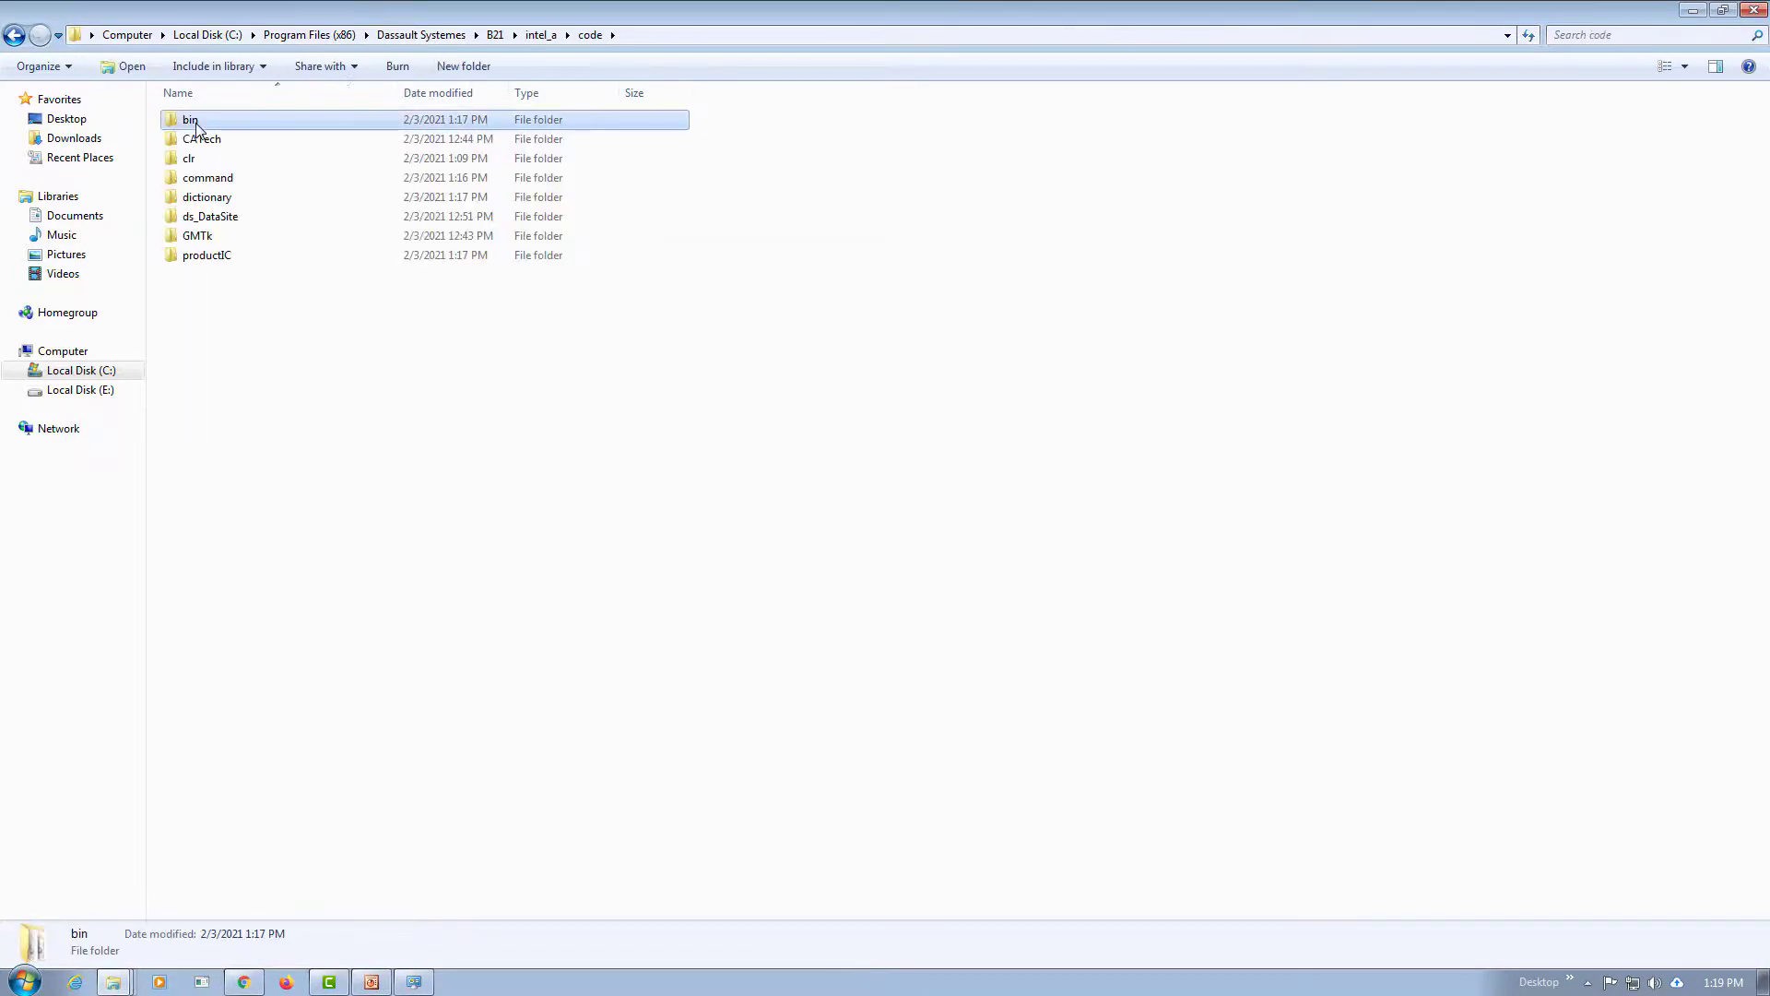
double_click(196, 124)
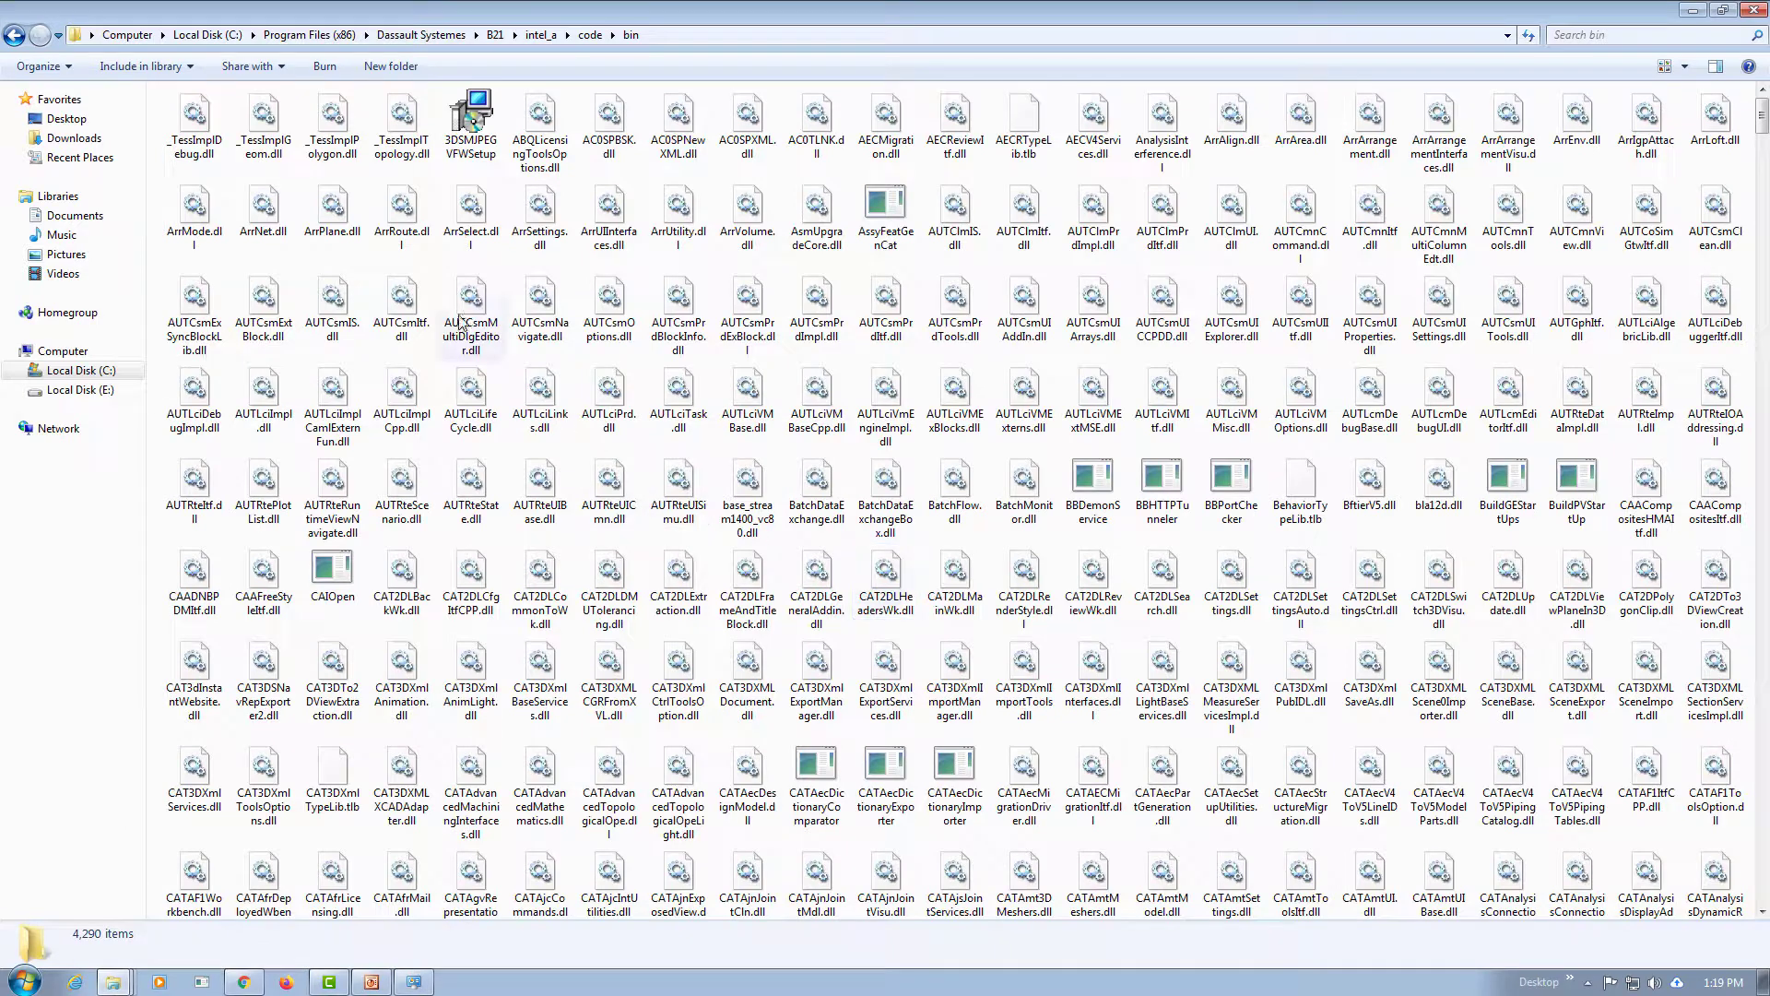
- Paste JS0GROUP.dll into the bin folder, replacing the existing file of the same name
right_click(306, 264)
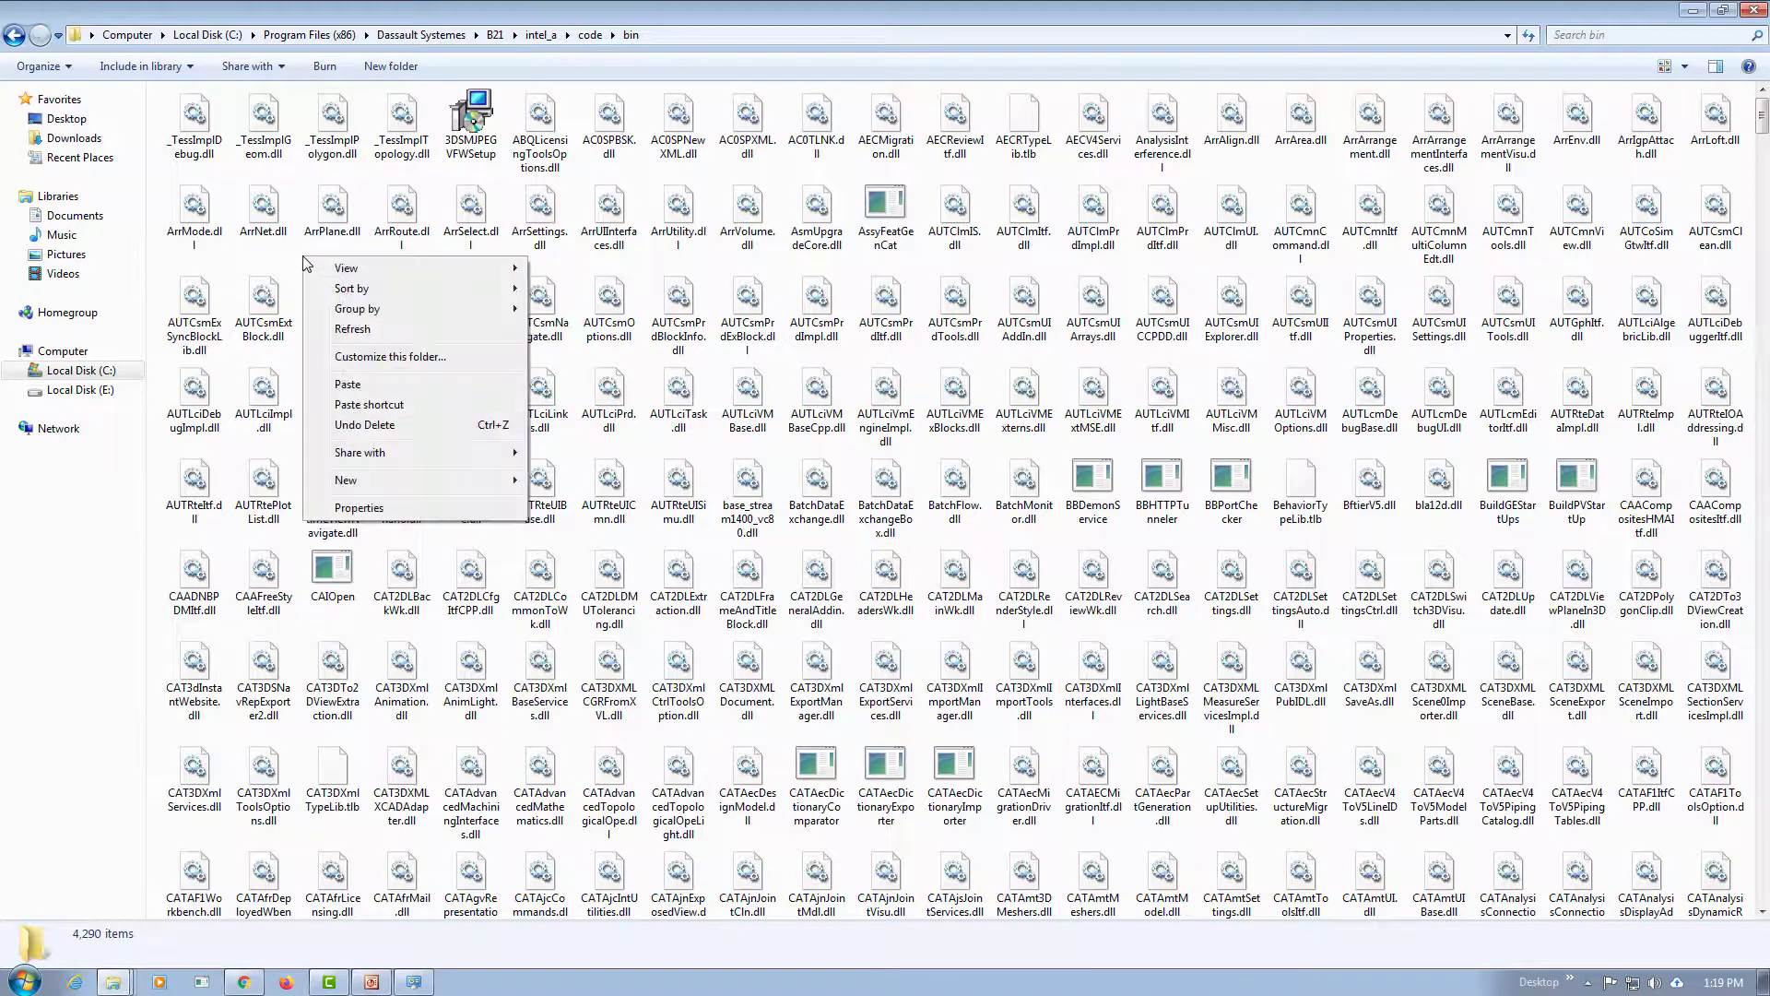
left_click(400, 385)
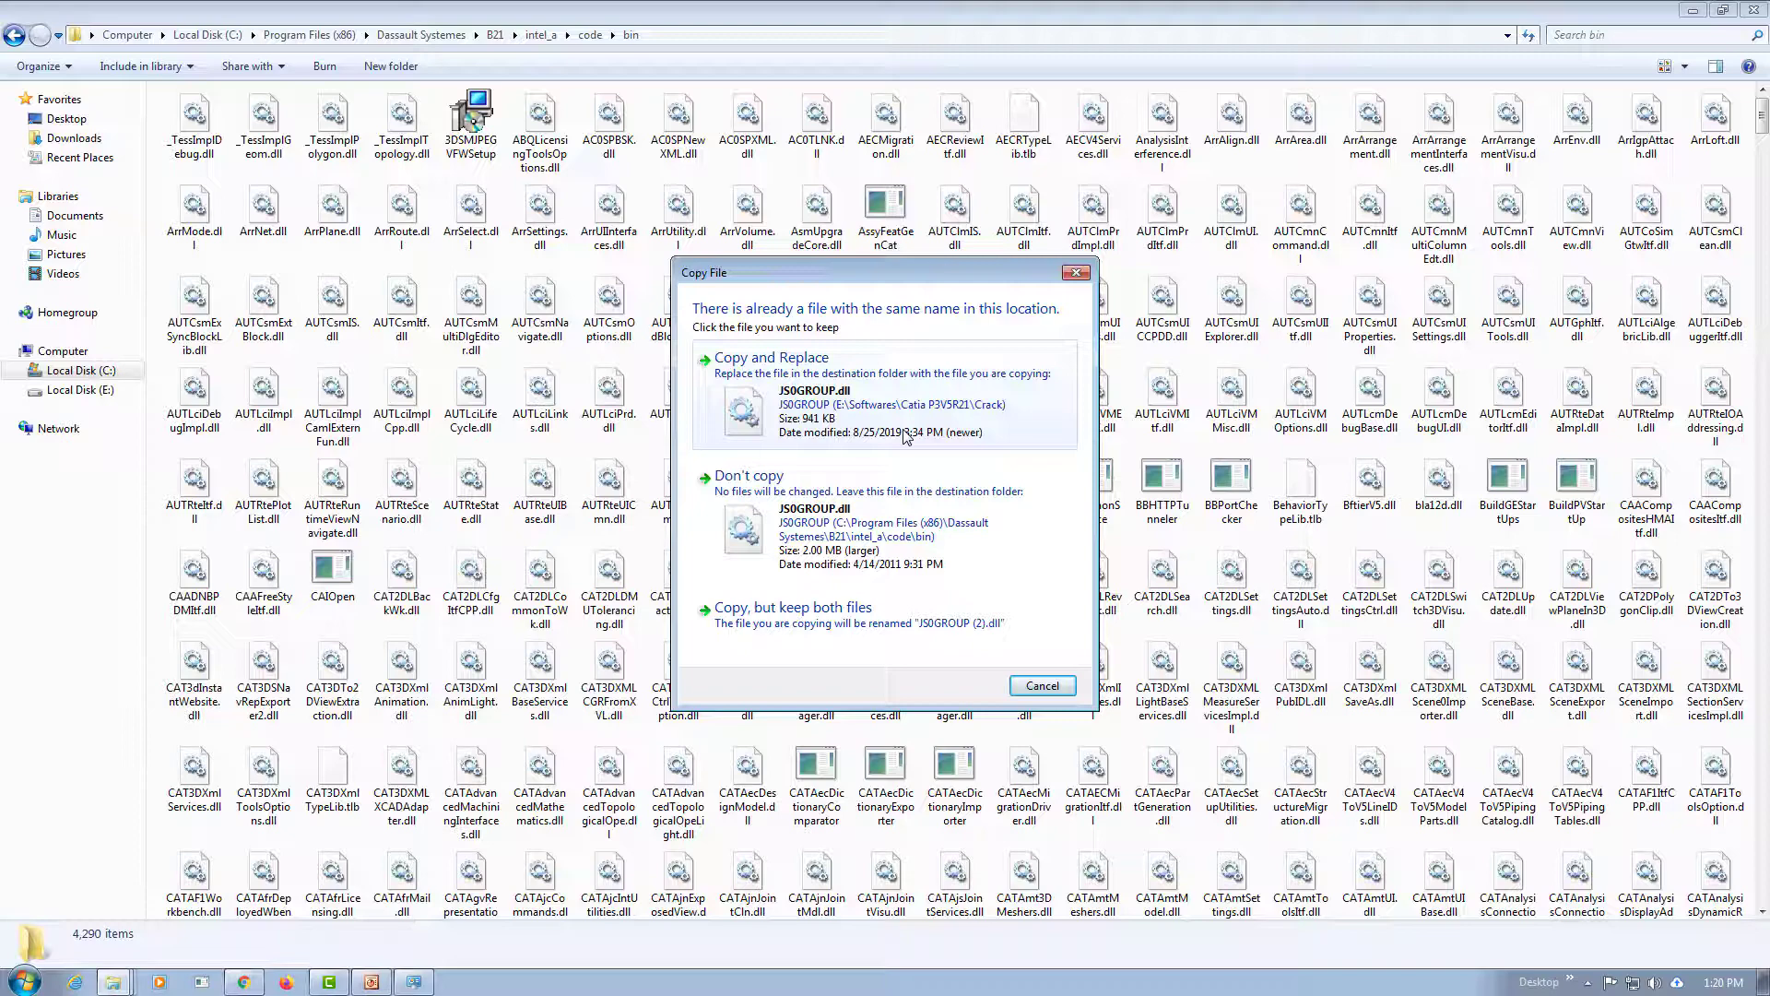
left_click(906, 437)
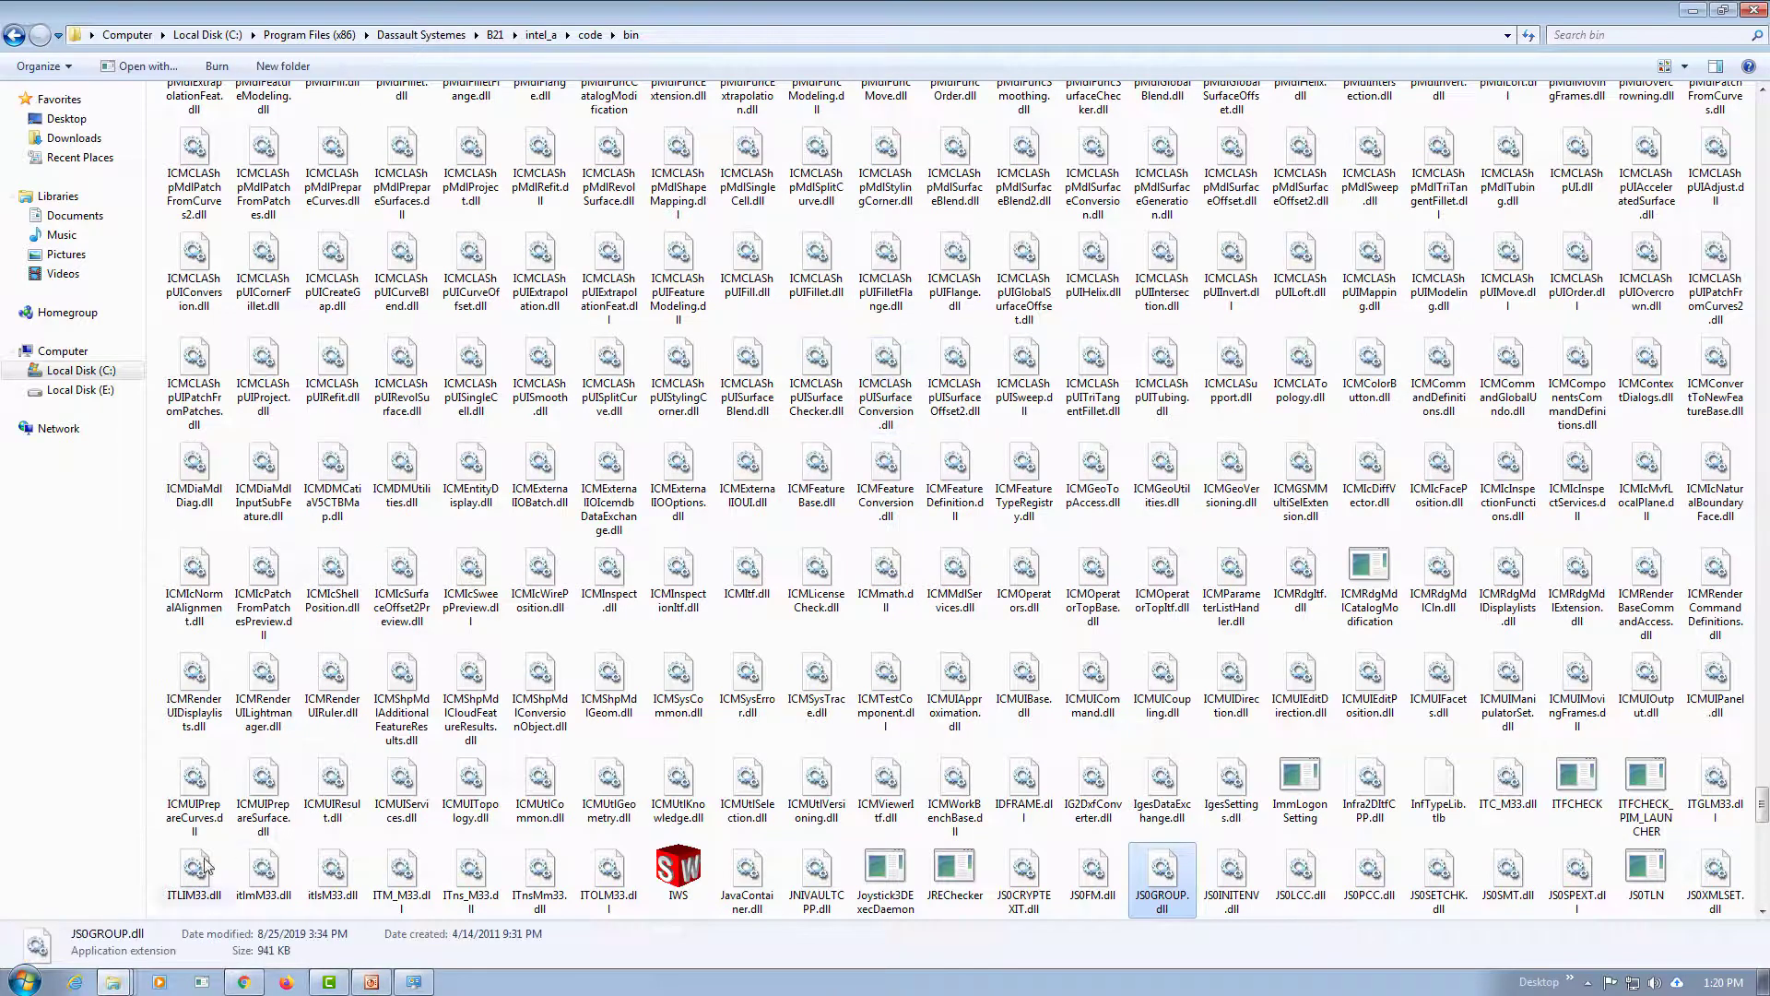
- Bring up the list of installed Windows programs
left_click(28, 966)
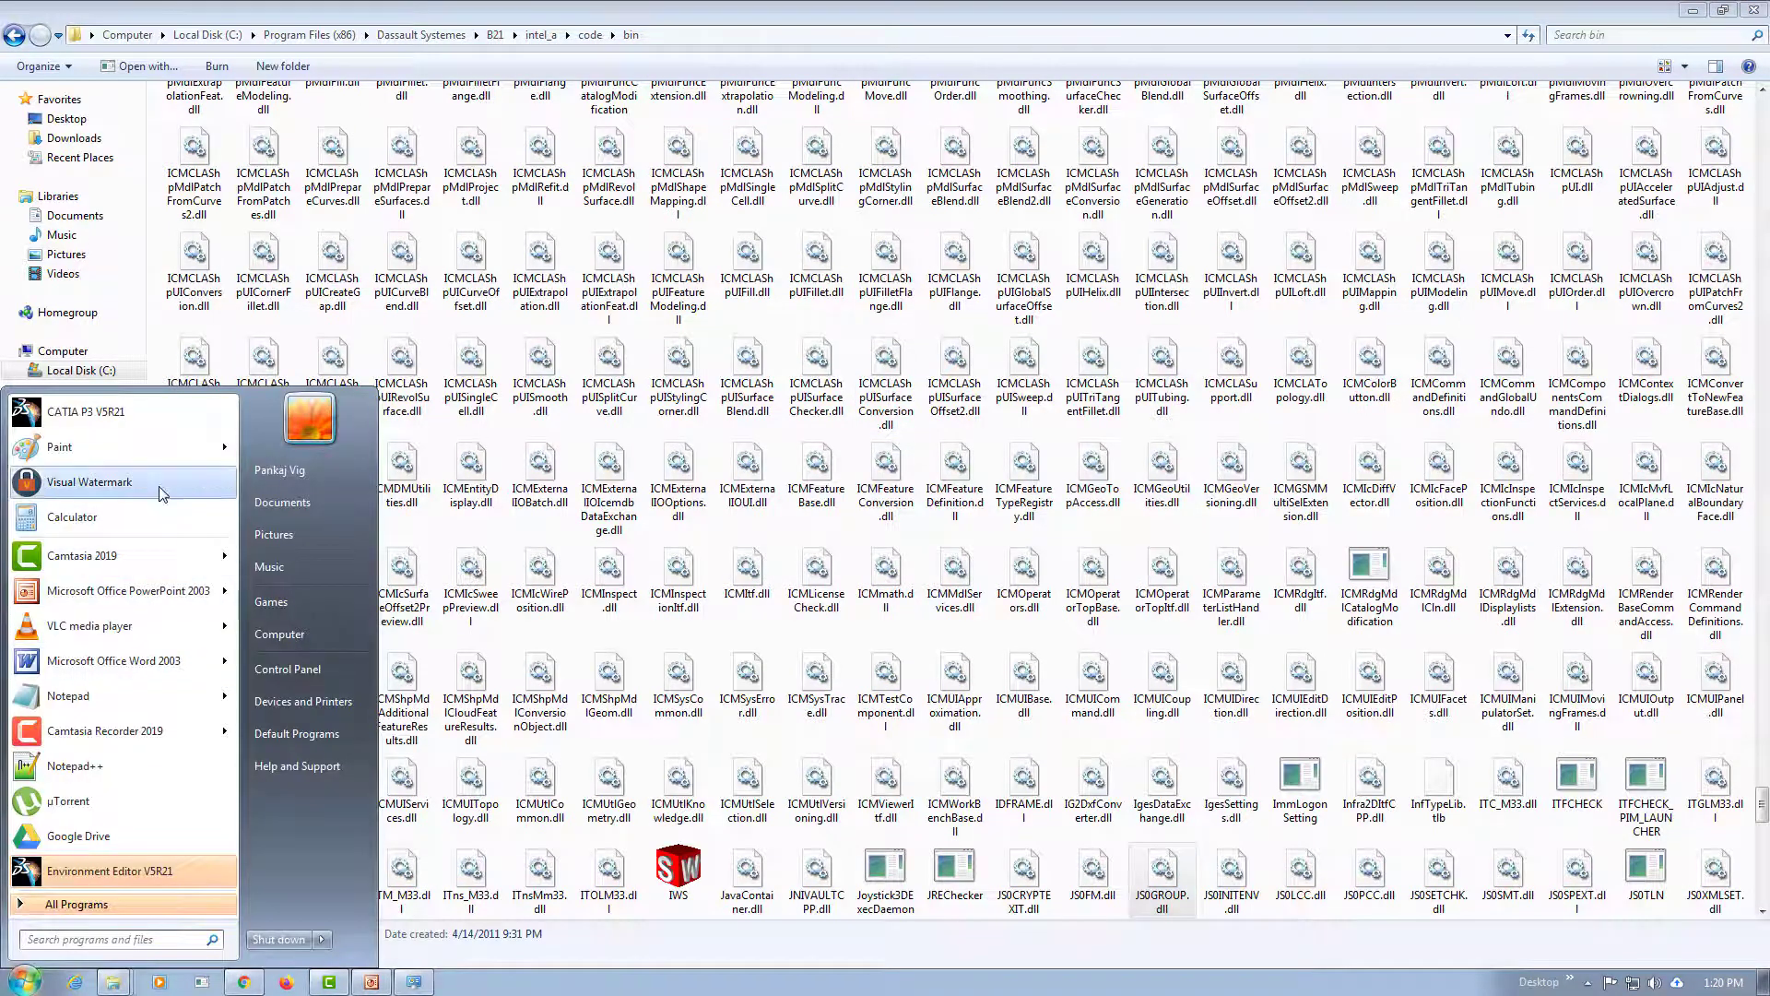